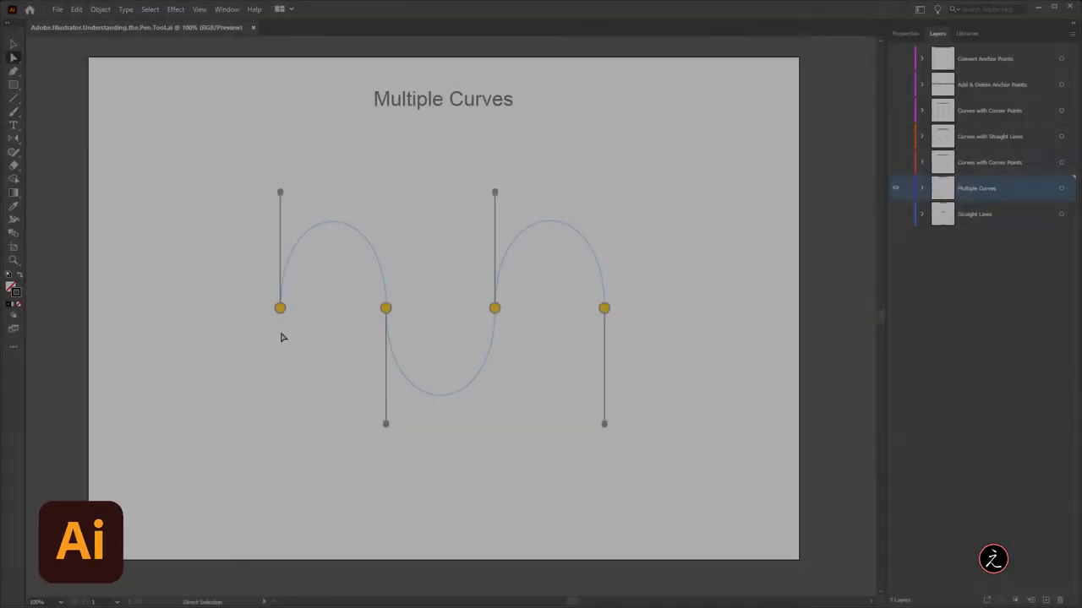
Trace the Multiple Curves wave template with the Pen tool, pulling each anchor's handle to its grey guide end.
key("p")
left_click_drag(280, 308, 286, 387)
left_click_drag(385, 308, 385, 424)
left_click_drag(495, 308, 494, 192)
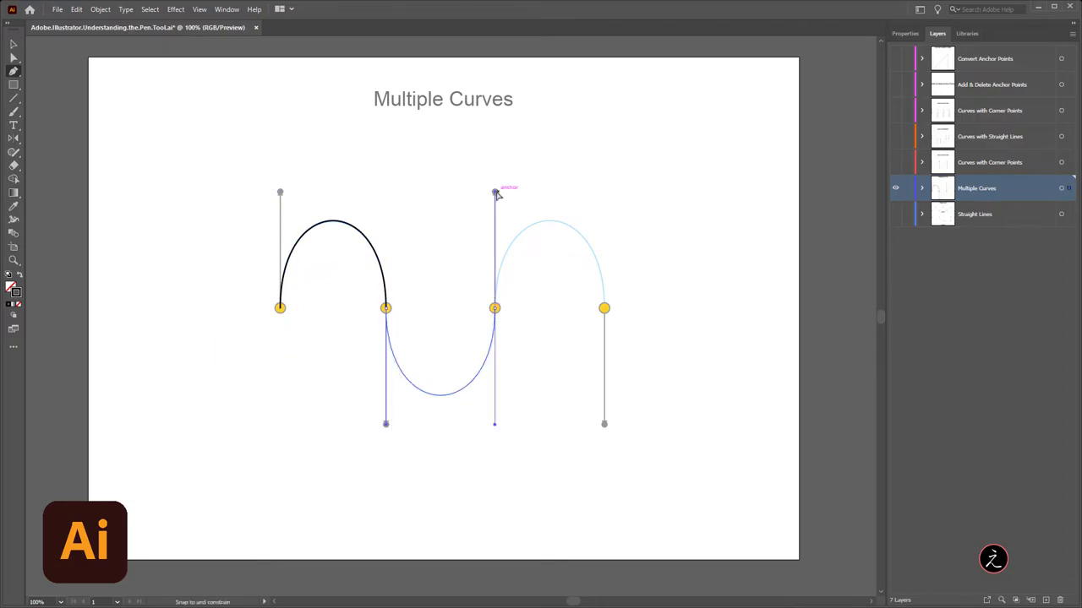
left_click_drag(604, 308, 603, 423)
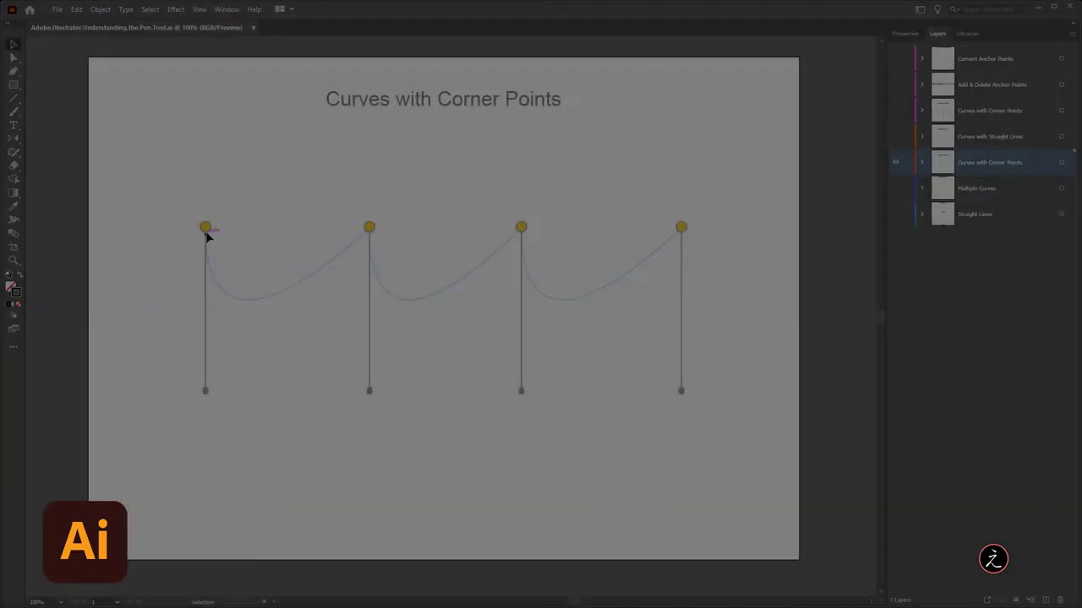
Trace the hanging curves of the Curves with Corner Points template, pulling handles straight down to the guide ends.
left_click_drag(205, 227, 205, 390)
left_click_drag(369, 226, 369, 390)
left_click(520, 227)
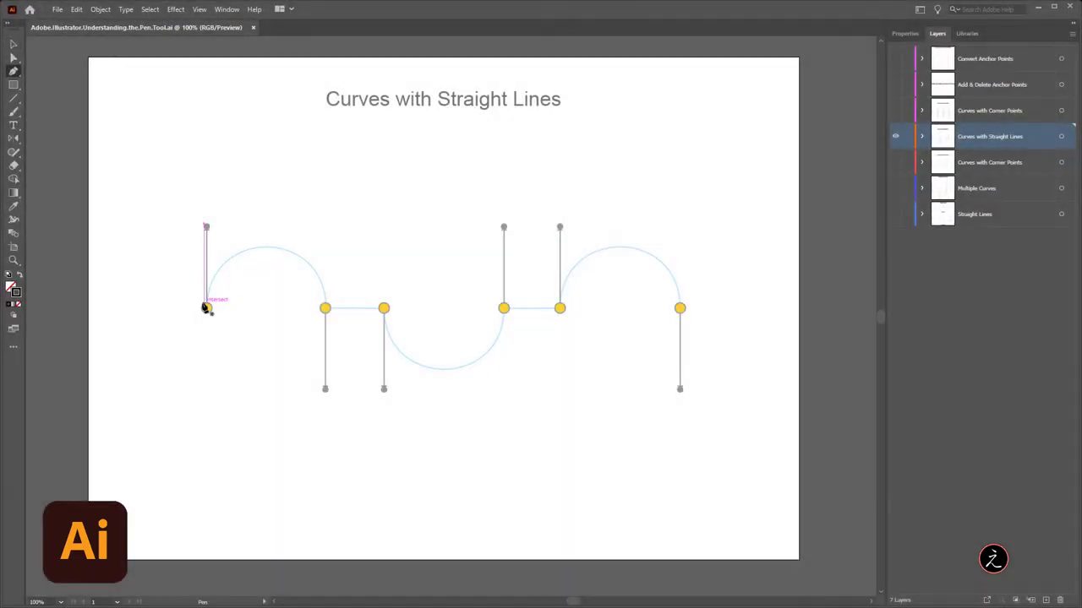
Trace the Curves with Straight Lines template with the Pen tool, alternating curved segments with straight horizontal ones.
left_click_drag(206, 307, 207, 228)
left_click_drag(326, 307, 325, 389)
left_click(384, 308)
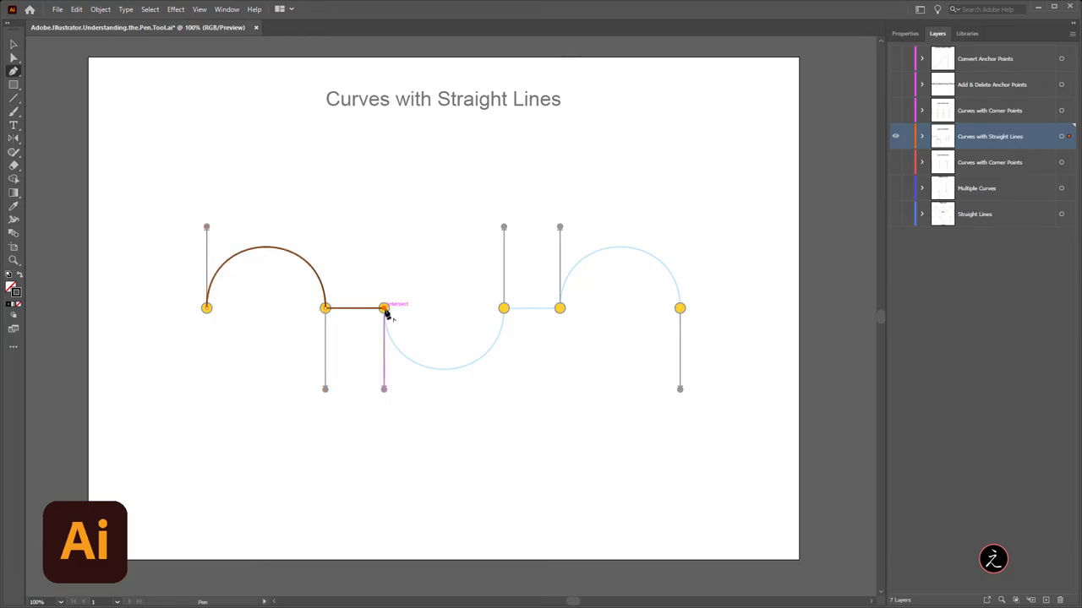
left_click_drag(385, 308, 385, 389)
left_click_drag(503, 307, 523, 322)
left_click_drag(325, 307, 325, 388)
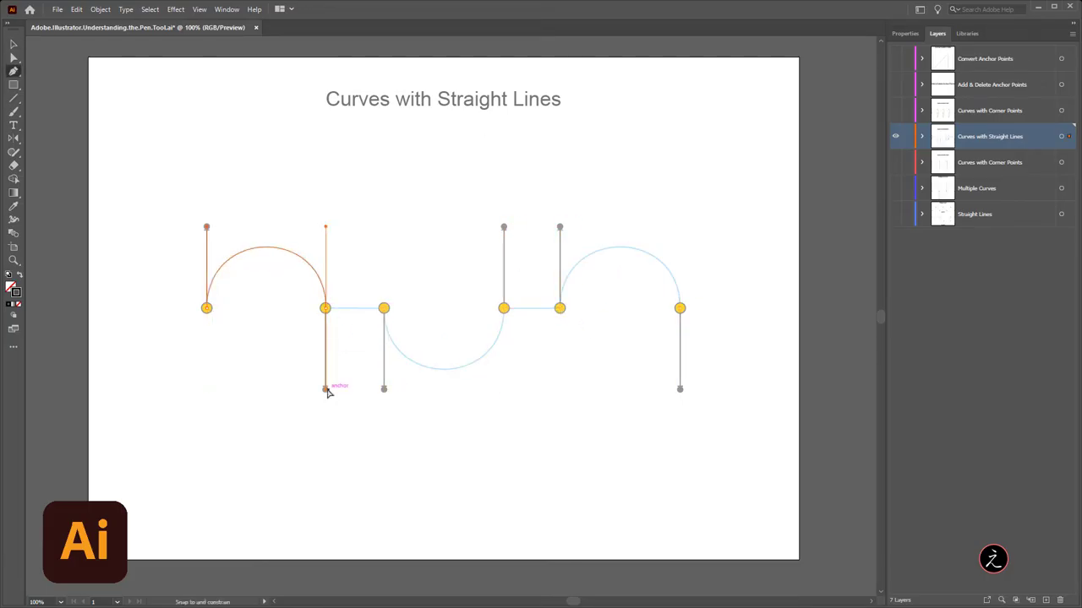
left_click(384, 308)
left_click_drag(385, 307, 385, 388)
left_click_drag(503, 308, 503, 389)
left_click_drag(503, 308, 559, 308)
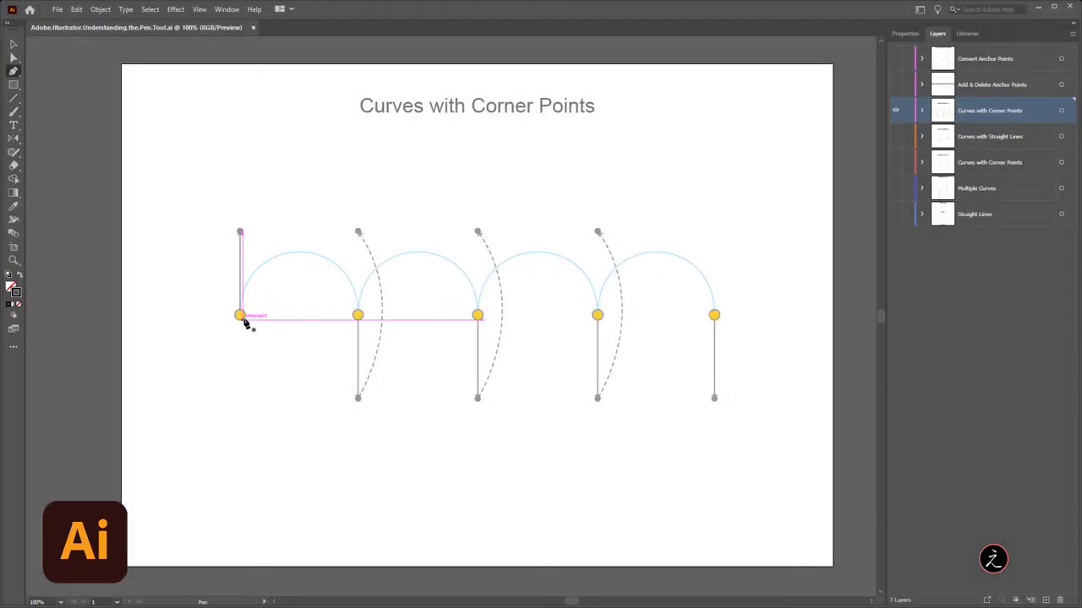
Trace the row of arches in the Curves with Corner Points template, swinging the outgoing handles upward at each corner point.
mouse_move(358, 314)
left_mouse_down()
mouse_move(361, 401)
mouse_move(374, 169)
mouse_move(357, 232)
left_mouse_up()
left_click_drag(478, 315, 477, 397)
left_click_drag(477, 397, 478, 231)
left_click_drag(597, 314, 598, 232)
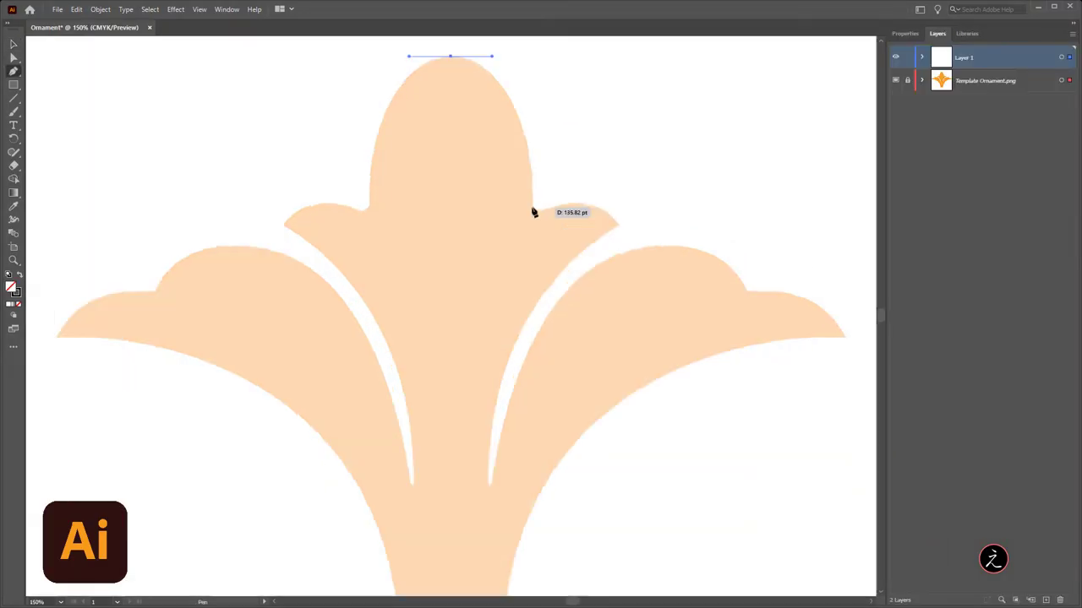
Trace the right half of the ornament's outline with the Pen tool, from the top lobe down toward the stem.
left_click_drag(533, 212, 532, 93)
left_click_drag(597, 239, 719, 150)
scroll(517, 376, "up", 3)
left_click(465, 330)
scroll(499, 316, "down", 3)
left_click_drag(686, 188, 717, 218)
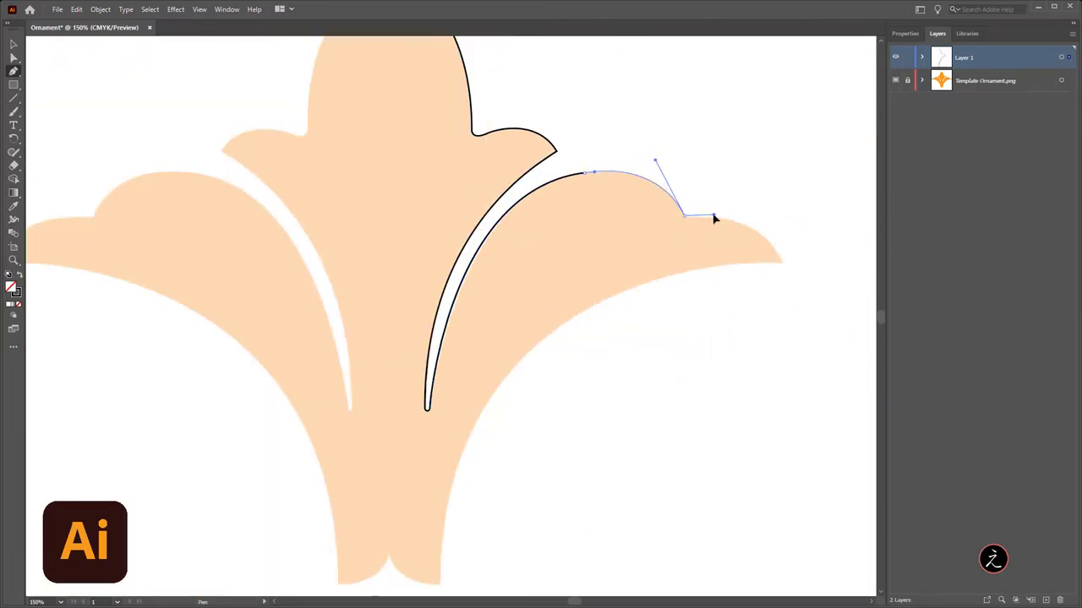
scroll(717, 217, "down", 2)
left_click_drag(445, 349, 446, 575)
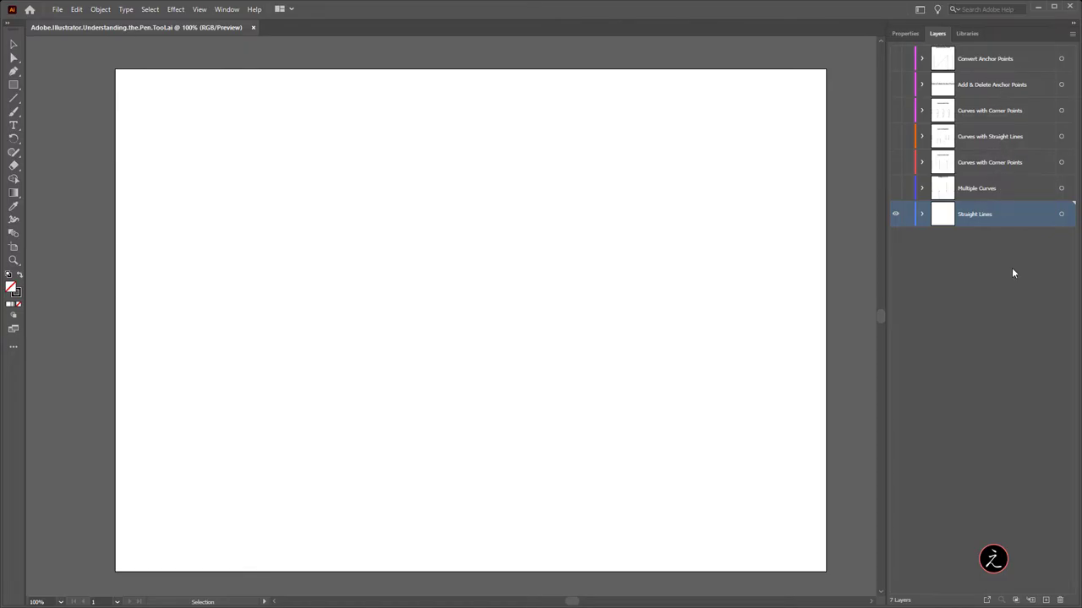
Preview the Multiple Curves, Curves with Straight Lines and both Curves with Corner Points layers one by one, hiding each again.
left_click(895, 188)
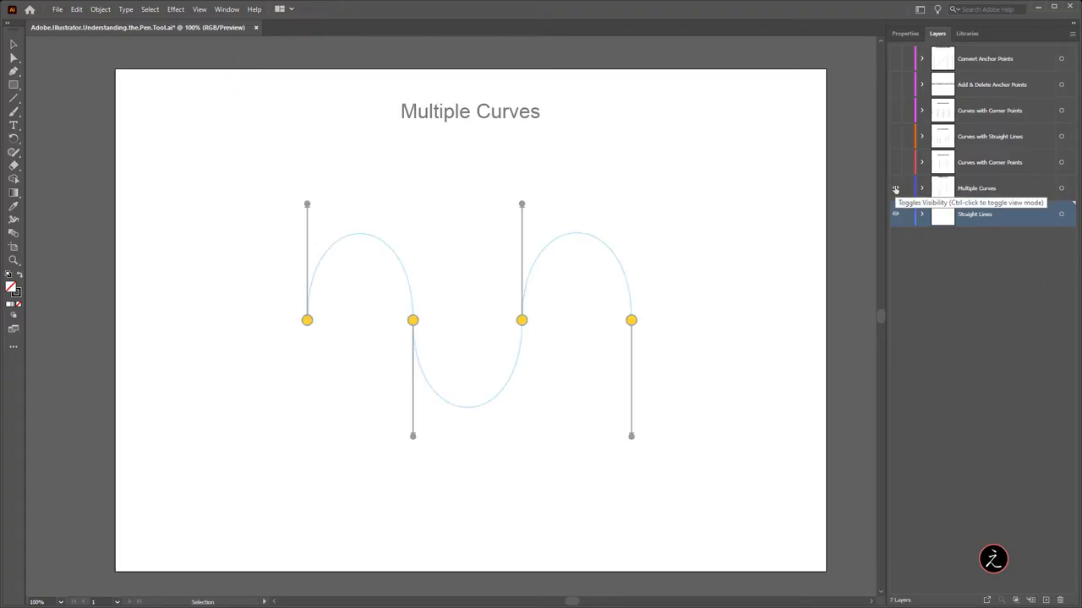
left_click(896, 188)
left_click(896, 163)
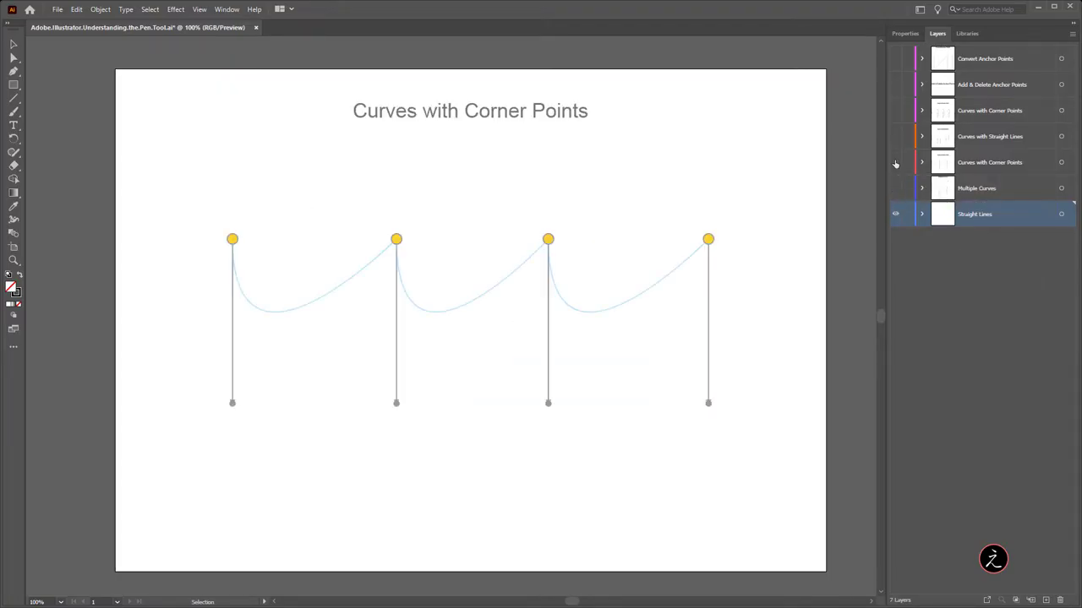
left_click(896, 162)
left_click(896, 136)
left_click(896, 136)
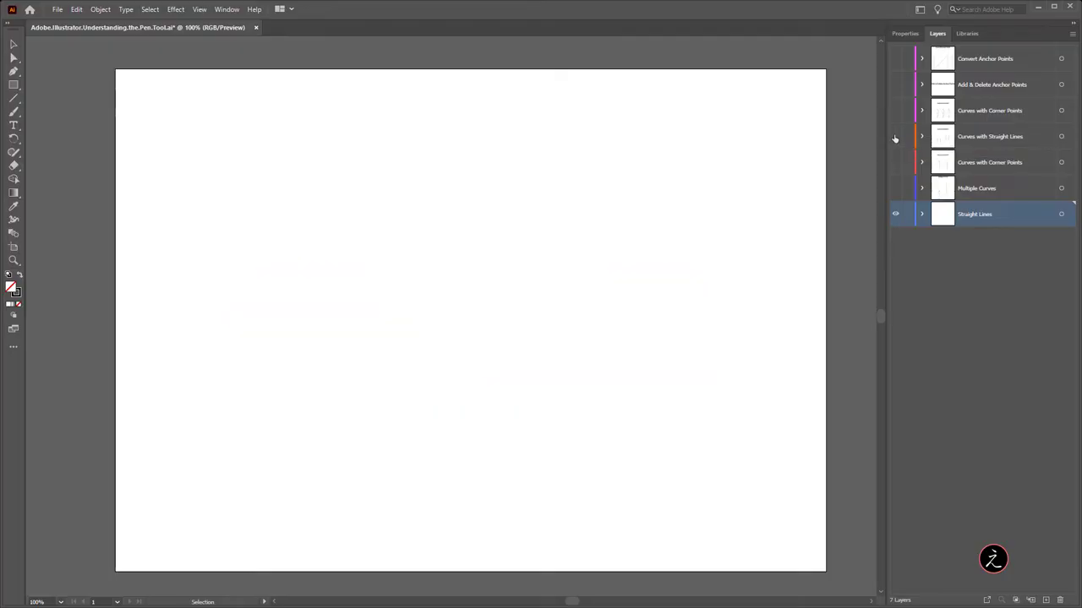
left_click(896, 111)
left_click(896, 111)
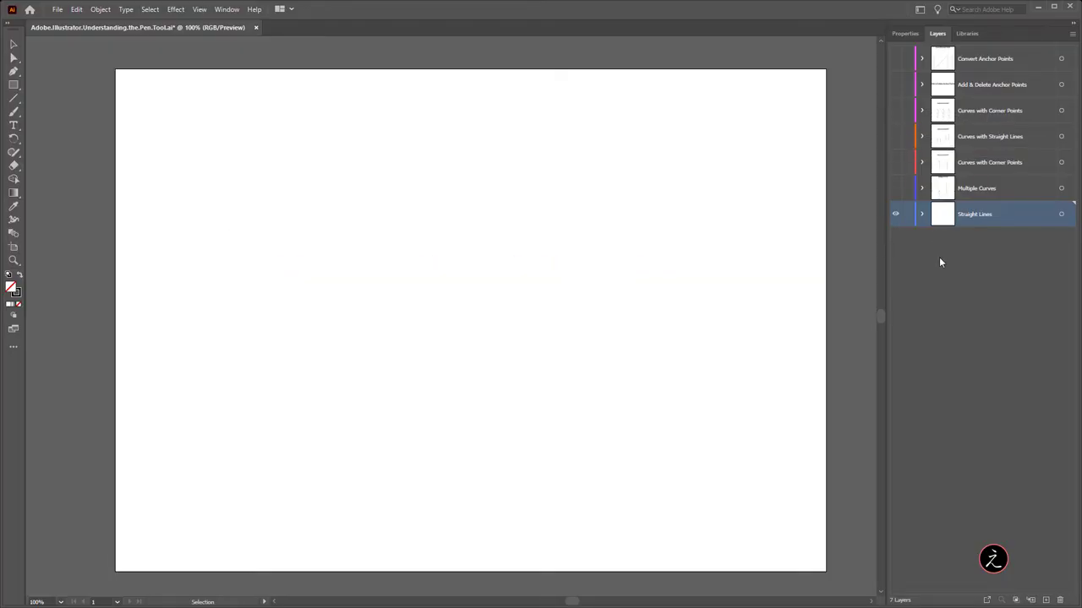
left_click(918, 260)
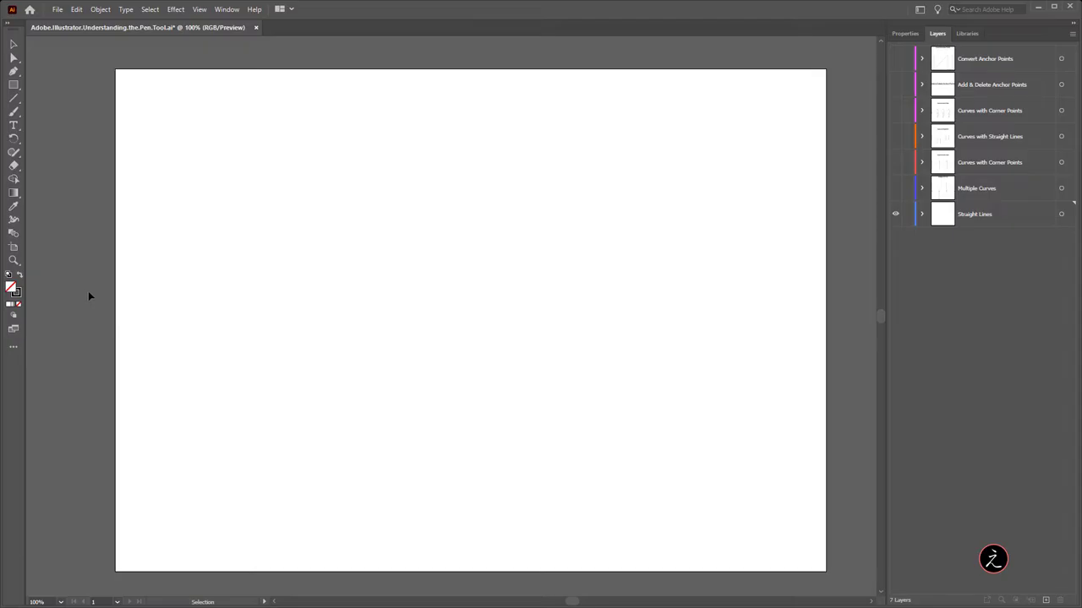
Turn off the rubber band for the Pen Tool in the Selection & Anchor Display preferences.
key("ctrl+k")
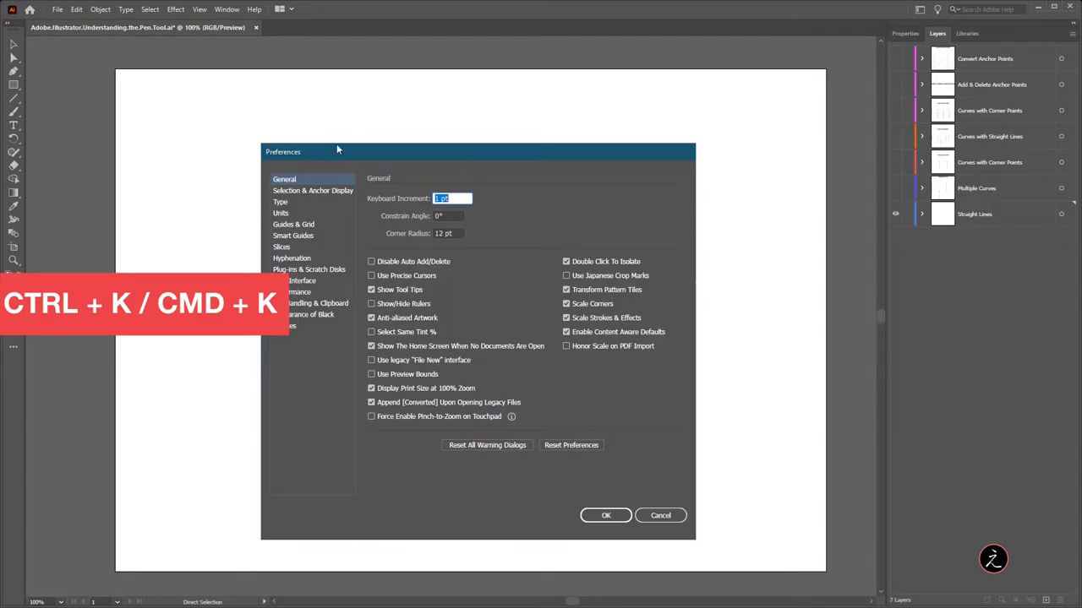
left_click(328, 191)
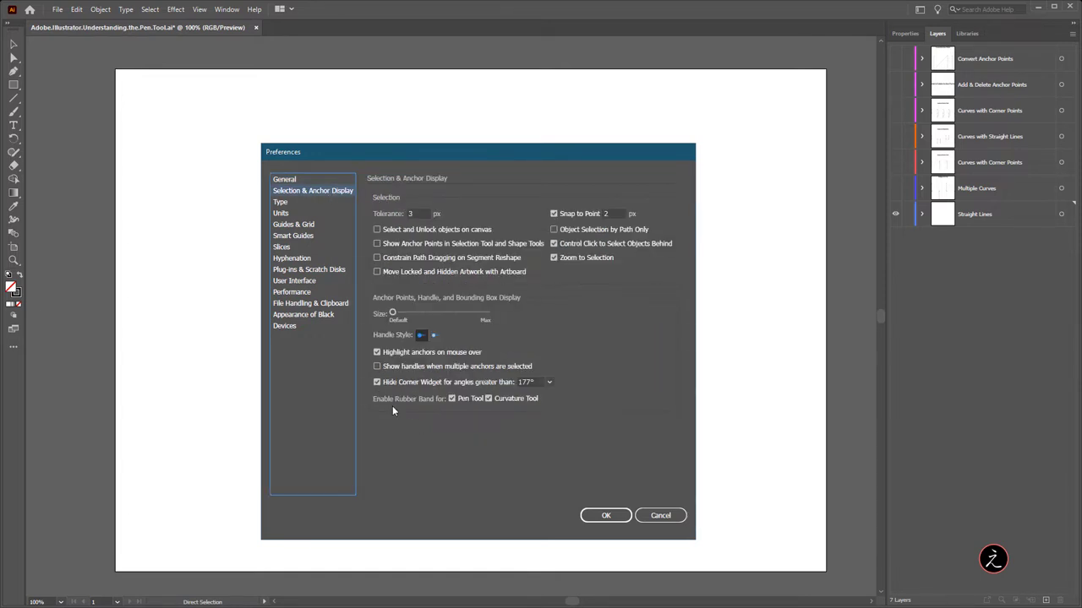
left_click(452, 400)
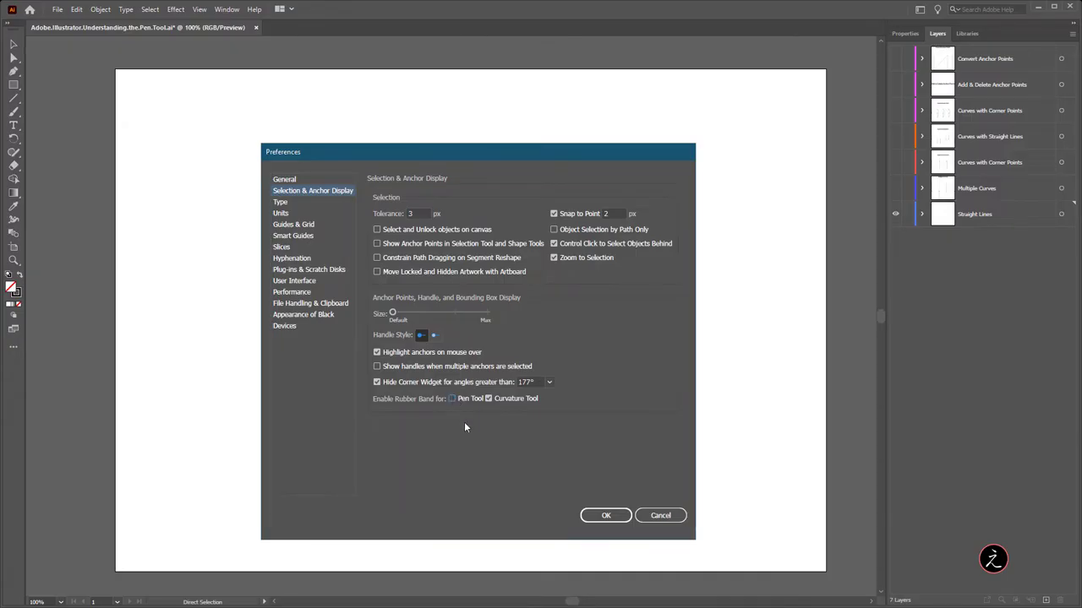
left_click(594, 517)
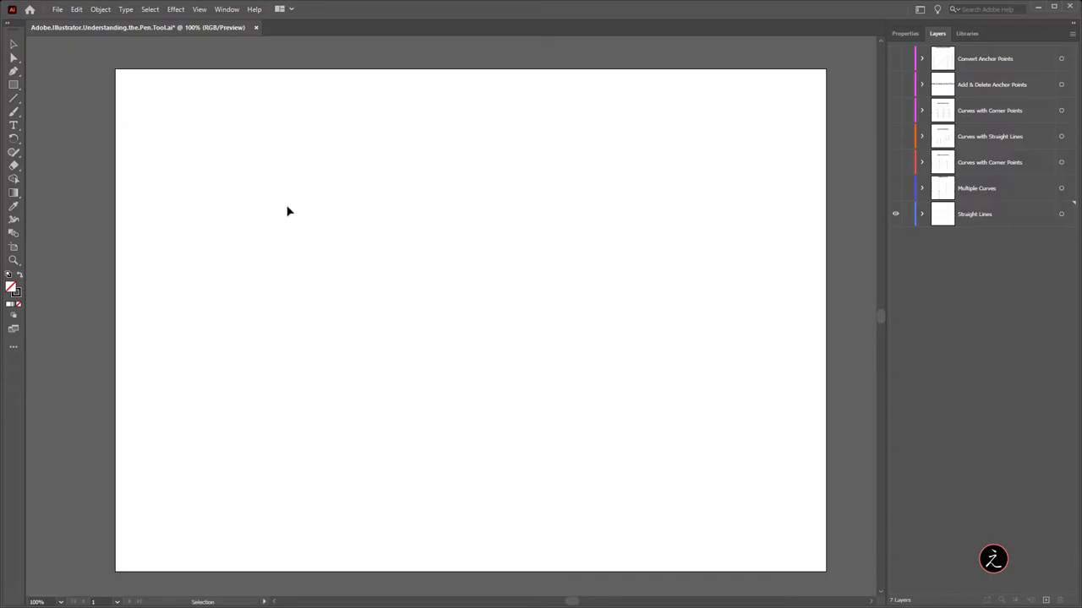
left_click(203, 10)
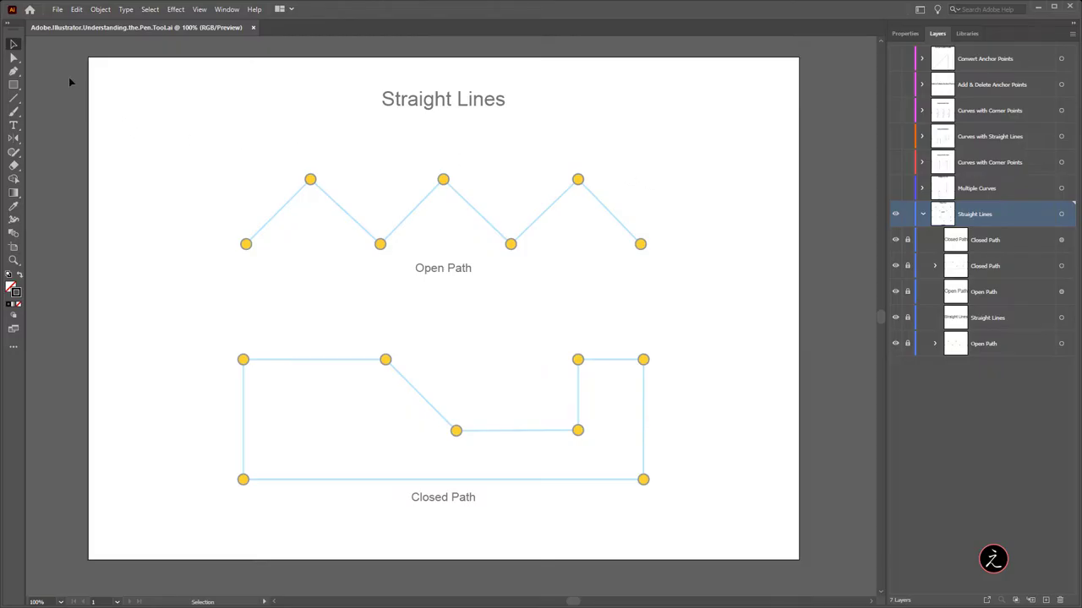
Trace the zigzag Open Path template with straight Pen tool segments through all seven points and end the path unclosed.
left_click(14, 72)
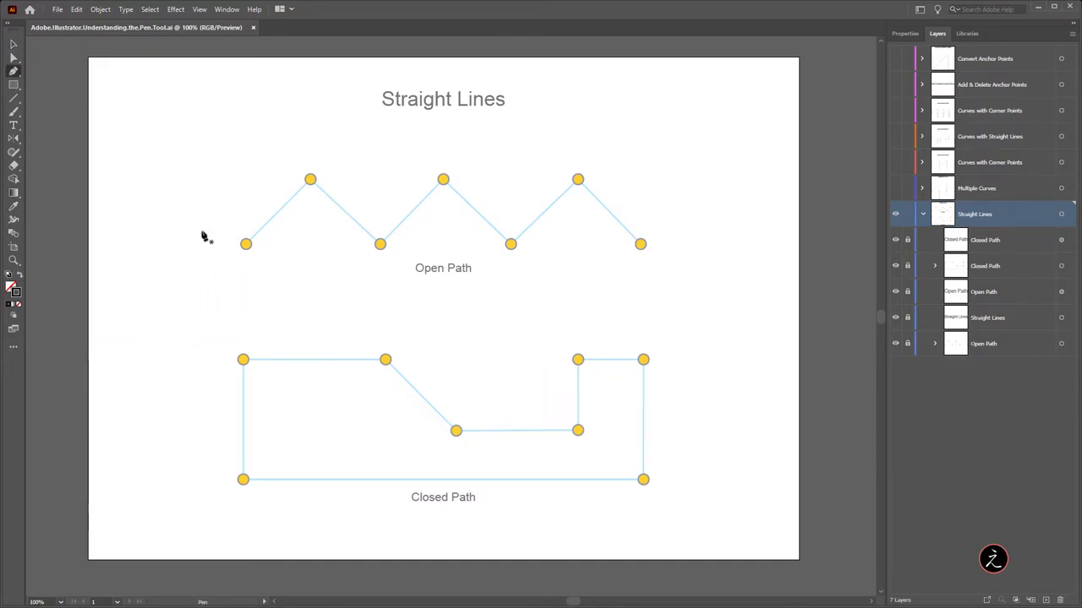
left_click(245, 244)
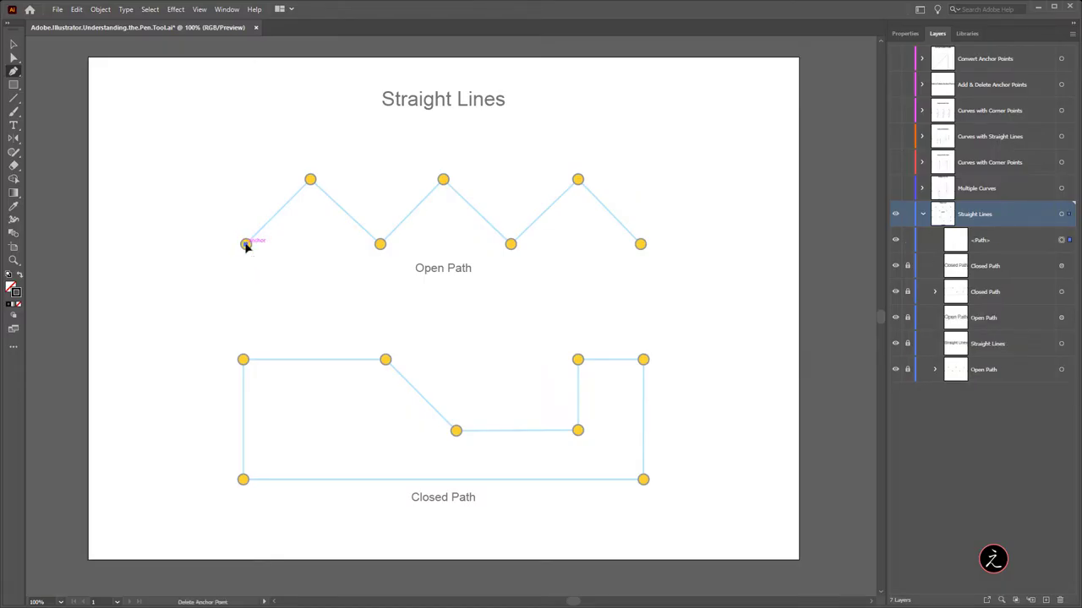
left_click(310, 179)
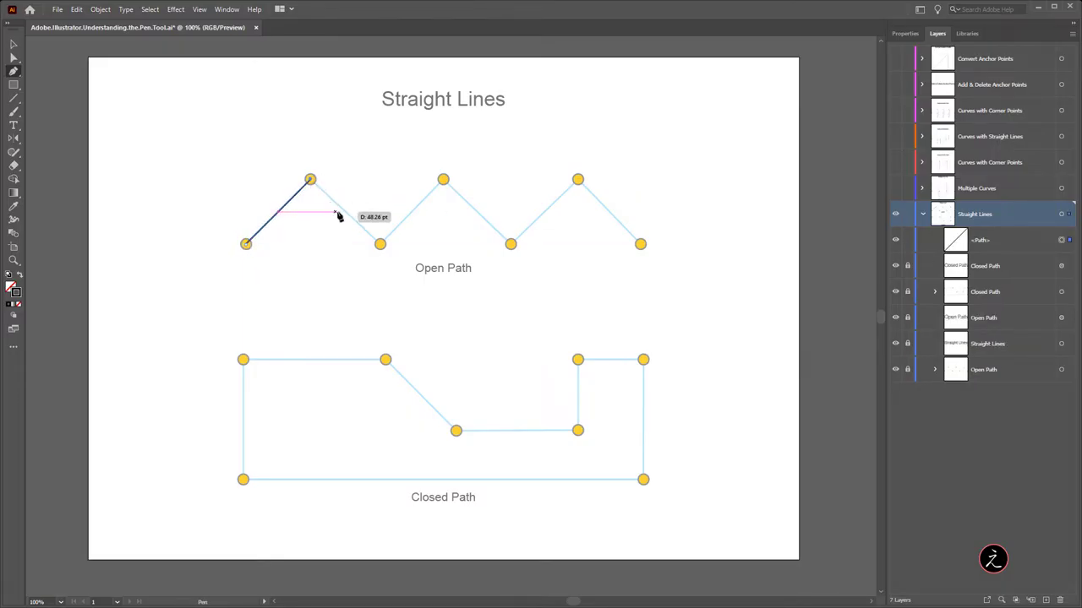
left_click(380, 245)
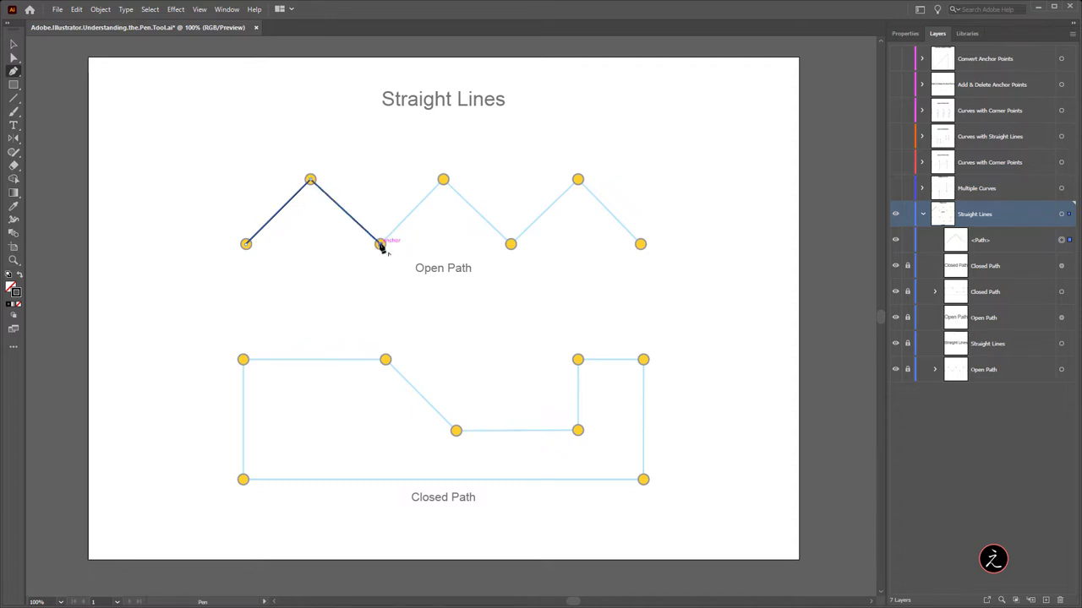
left_click(443, 180)
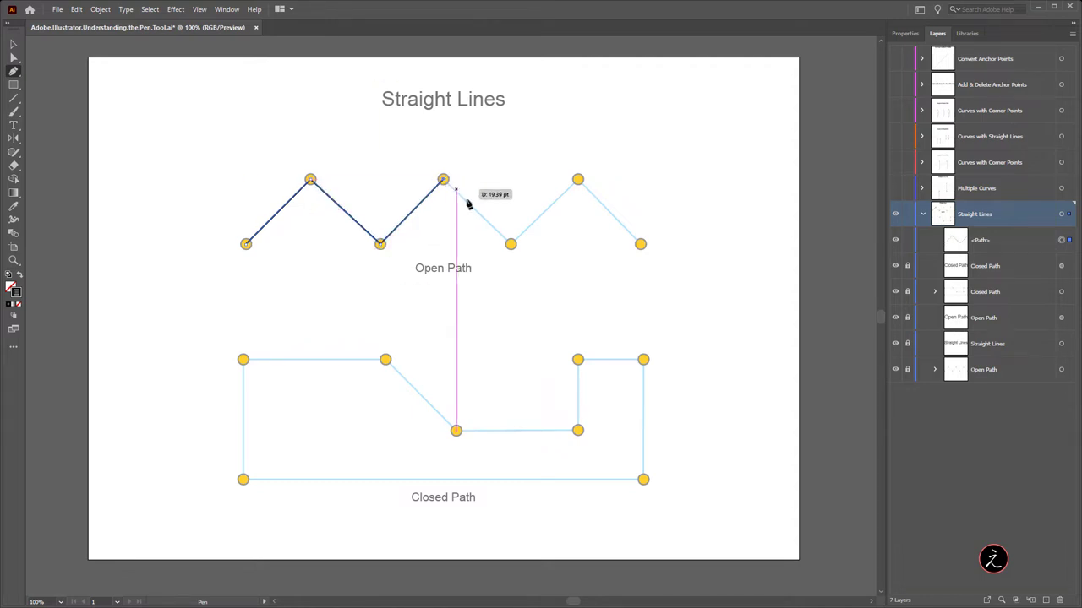
left_click(511, 244)
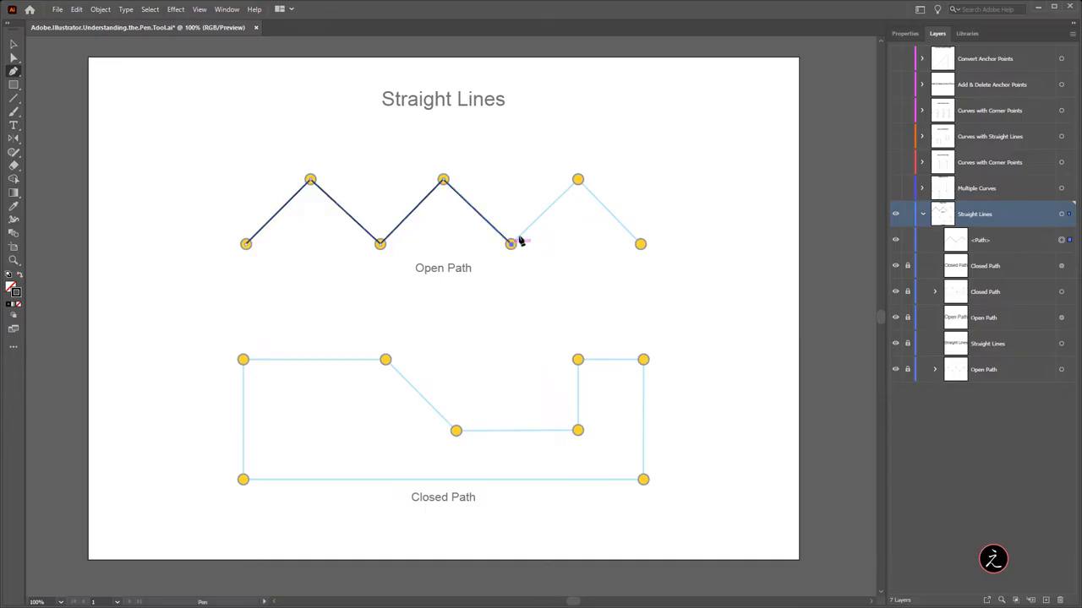
left_click(578, 180)
left_click(641, 245)
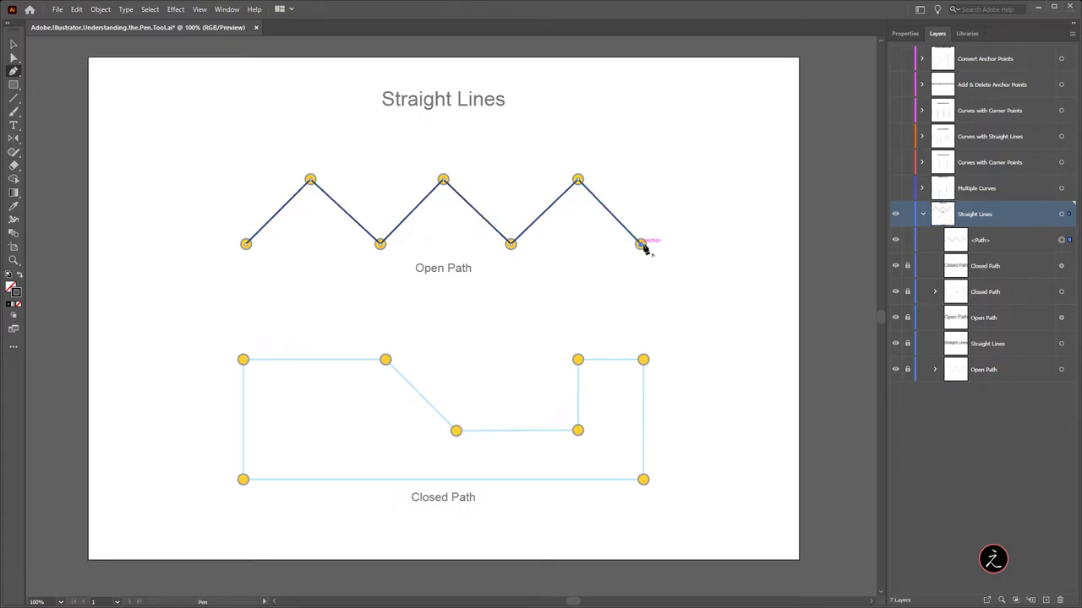
left_click(683, 169, "ctrl")
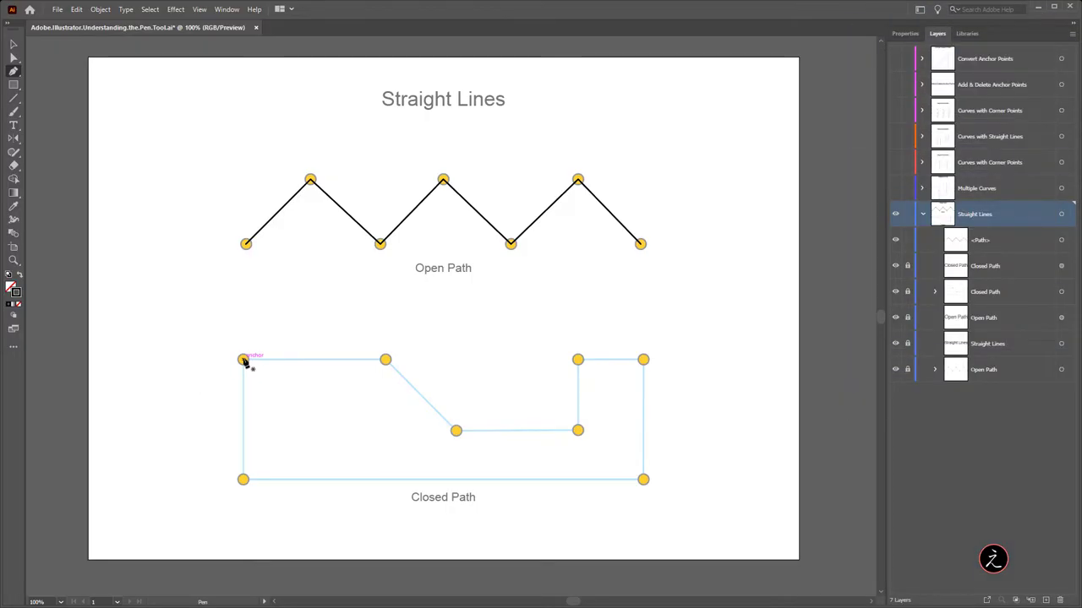
Trace the Closed Path template with straight Pen tool segments through all eight points, close it at the starting anchor and deselect it.
left_click(244, 361)
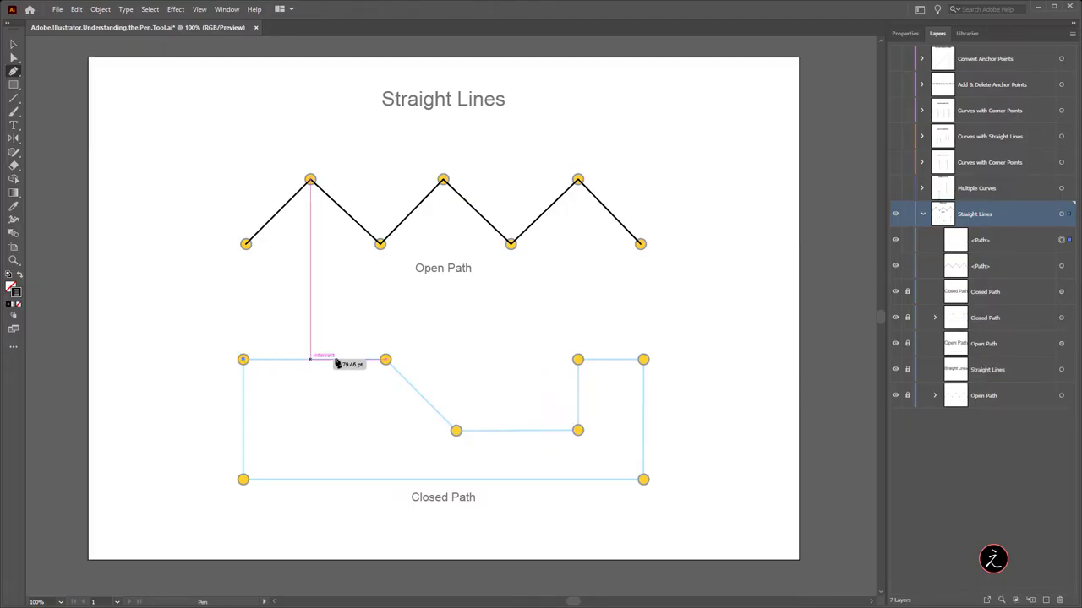
left_click(386, 360, "shift")
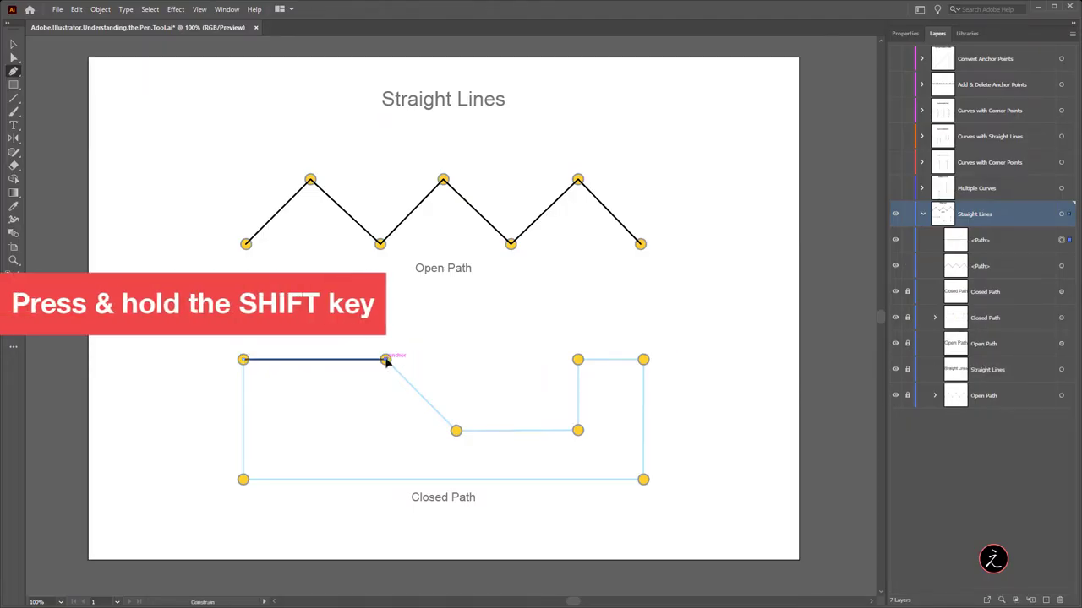
left_click(456, 431, "shift")
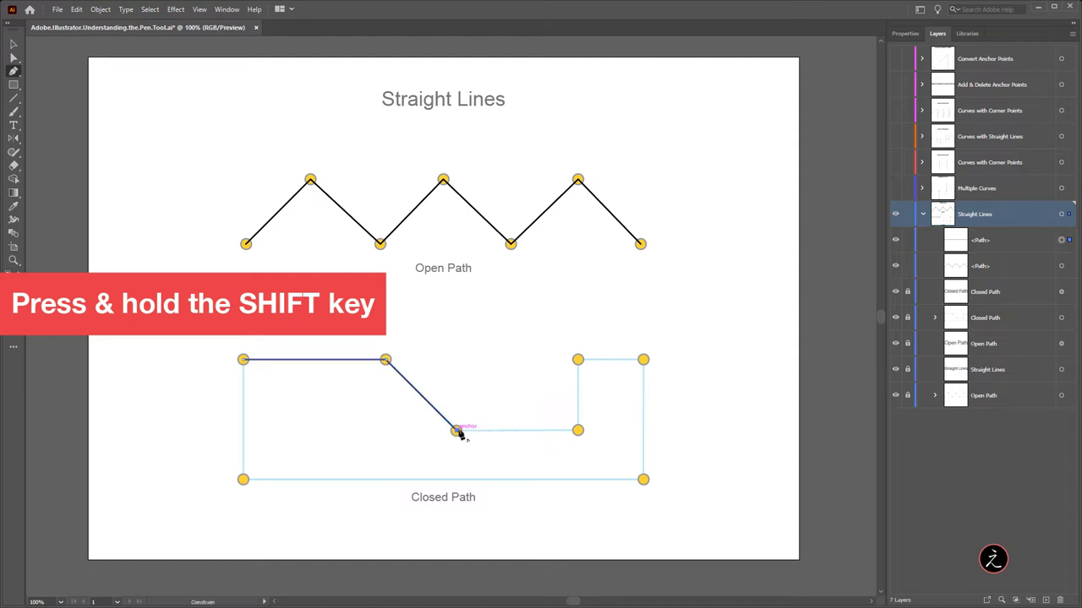
left_click(577, 431)
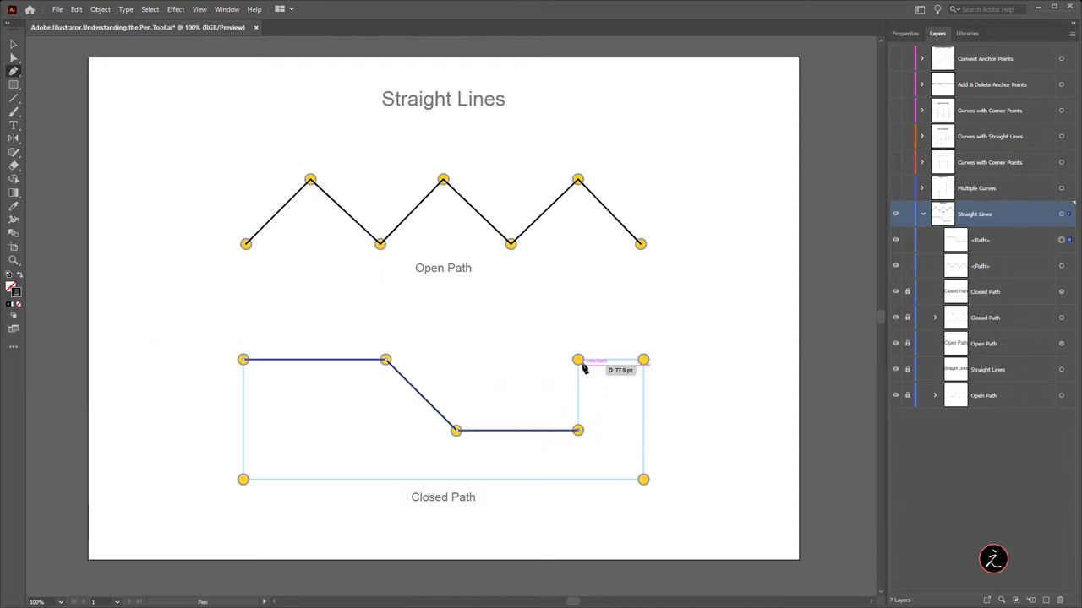
left_click(578, 360)
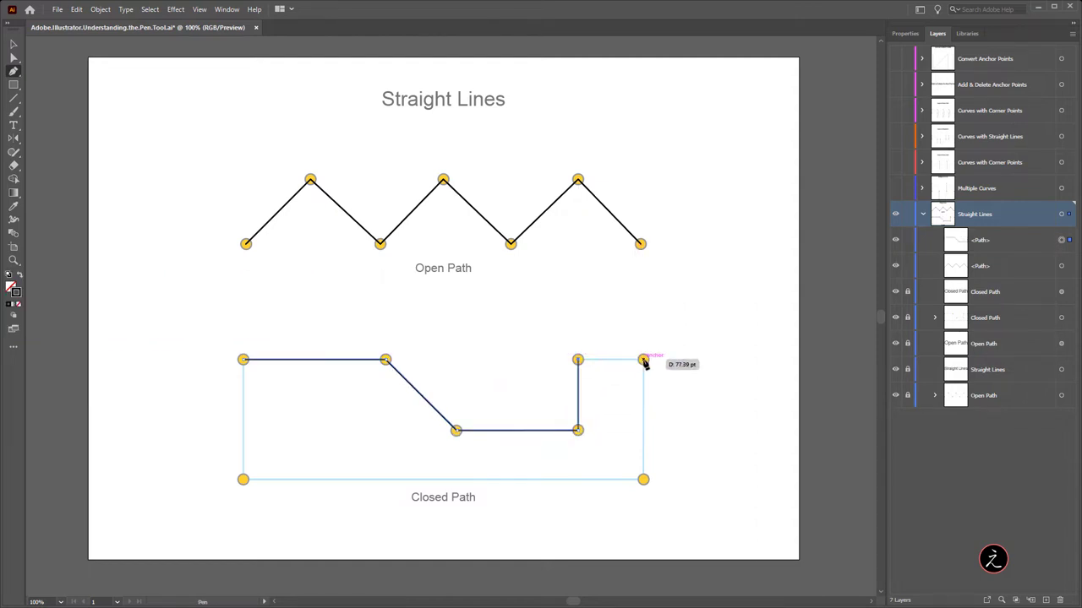
left_click(643, 360)
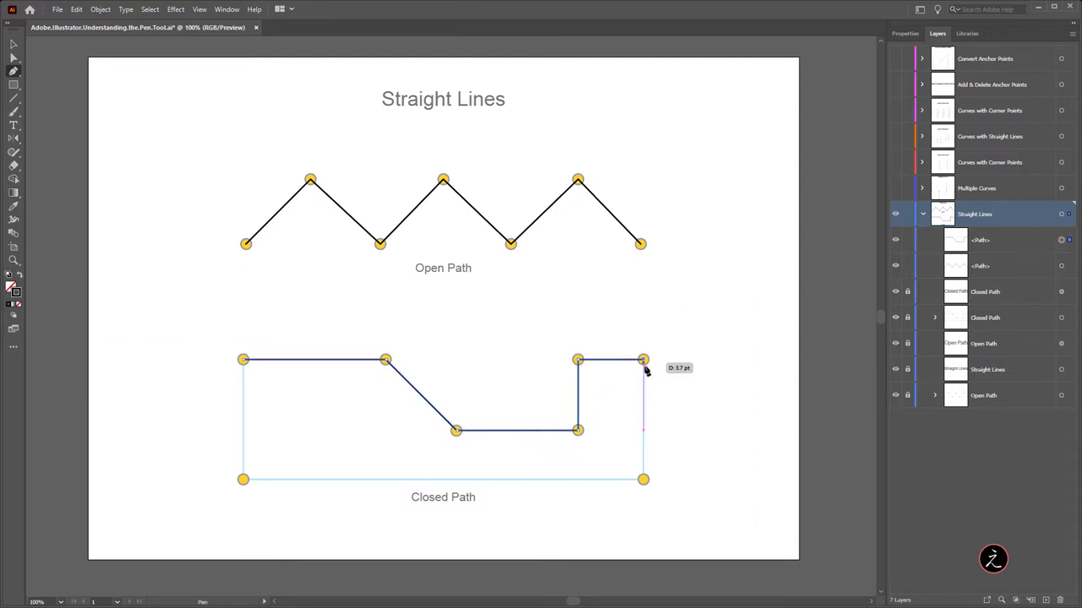
left_click(643, 480)
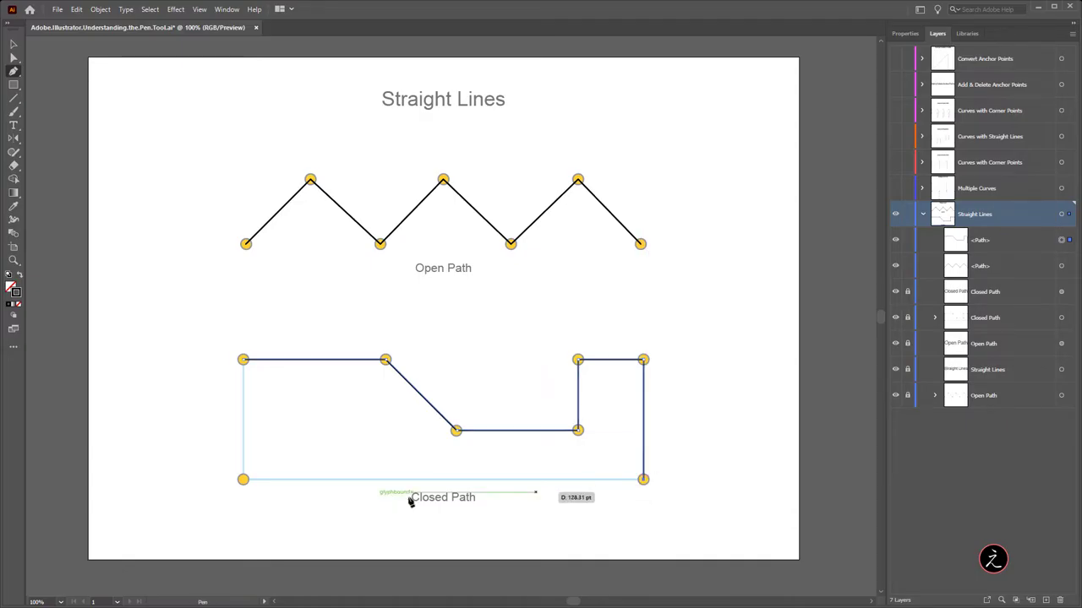
left_click(241, 480)
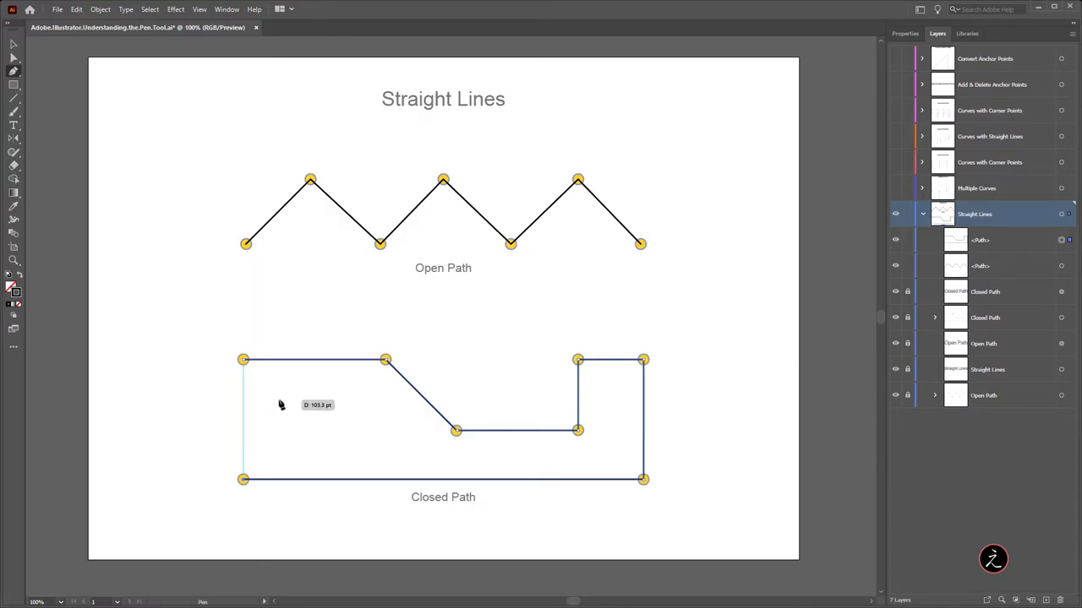
left_click(244, 361)
left_click(131, 340, "ctrl")
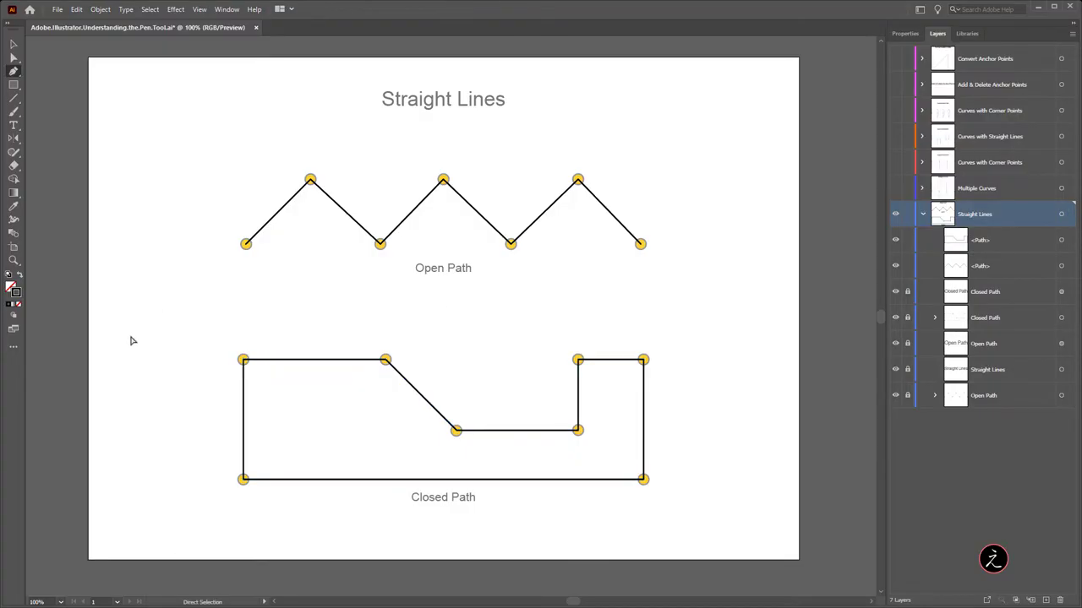
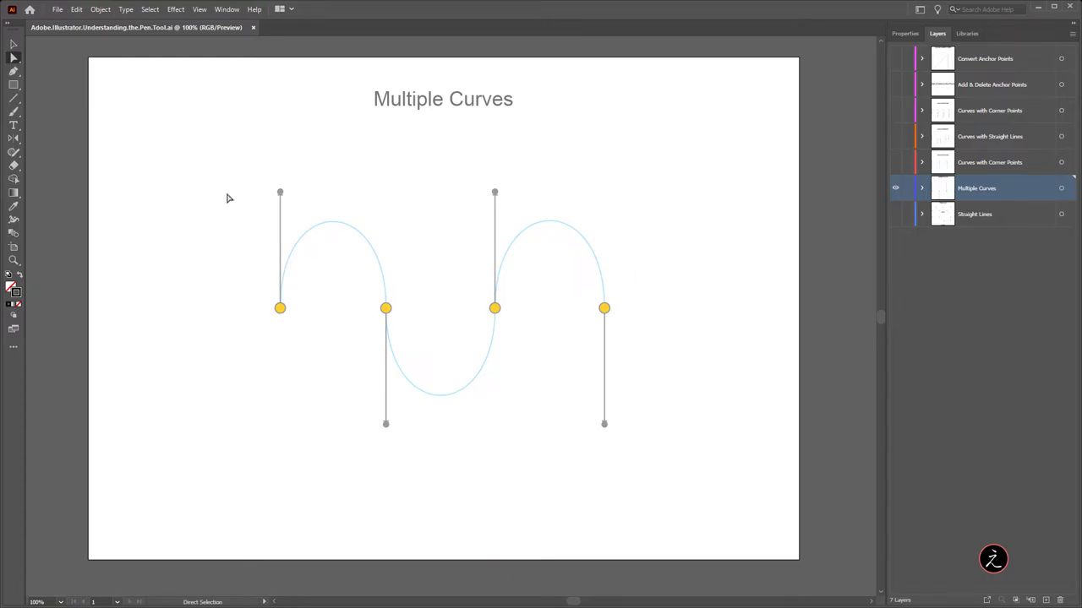
Trace the Multiple Curves wave with the Pen tool through its four points, pulling each handle to its template marker, and end the path open.
key("p")
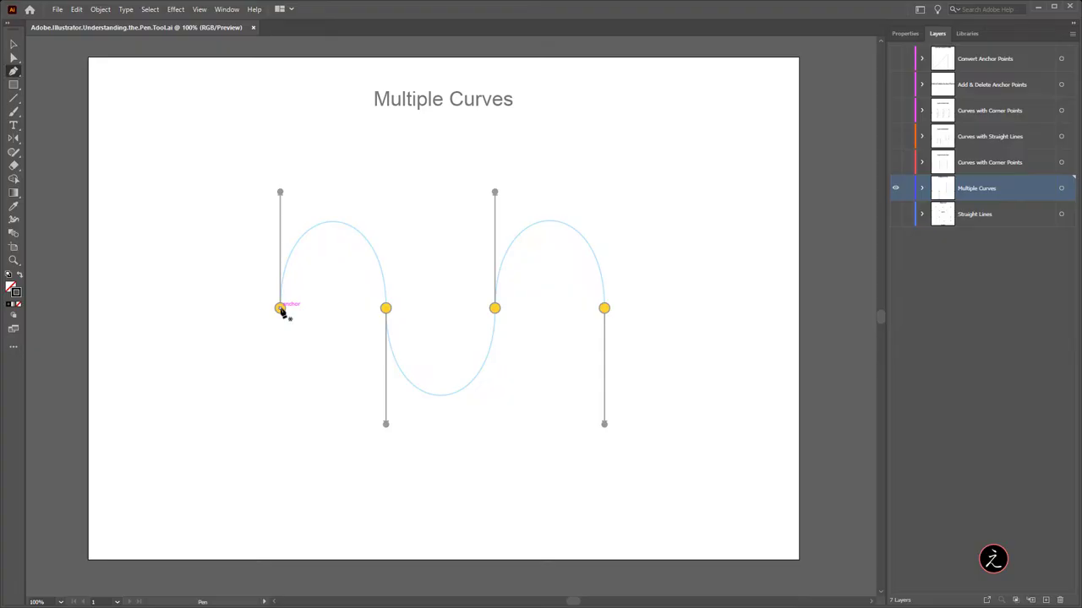
left_click_drag(280, 307, 281, 191)
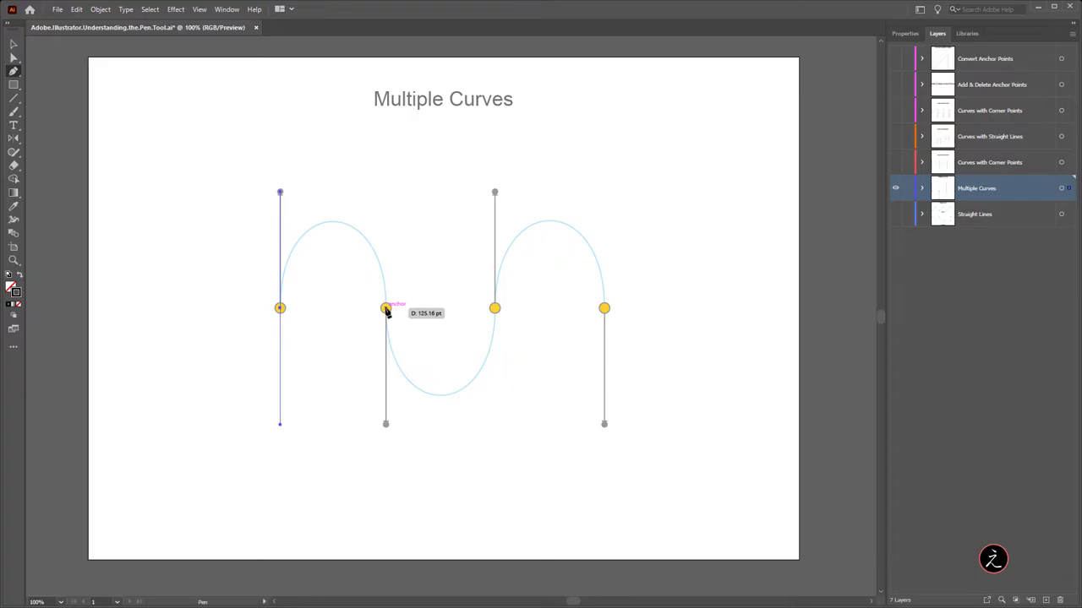
left_click(385, 309)
left_click_drag(385, 311, 386, 425)
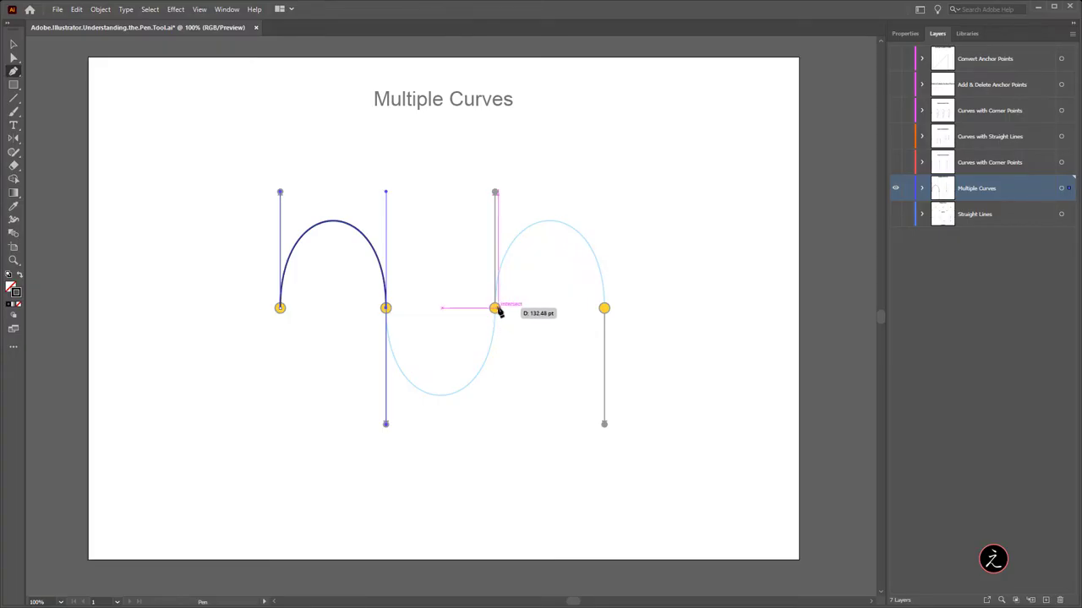
left_click(494, 308)
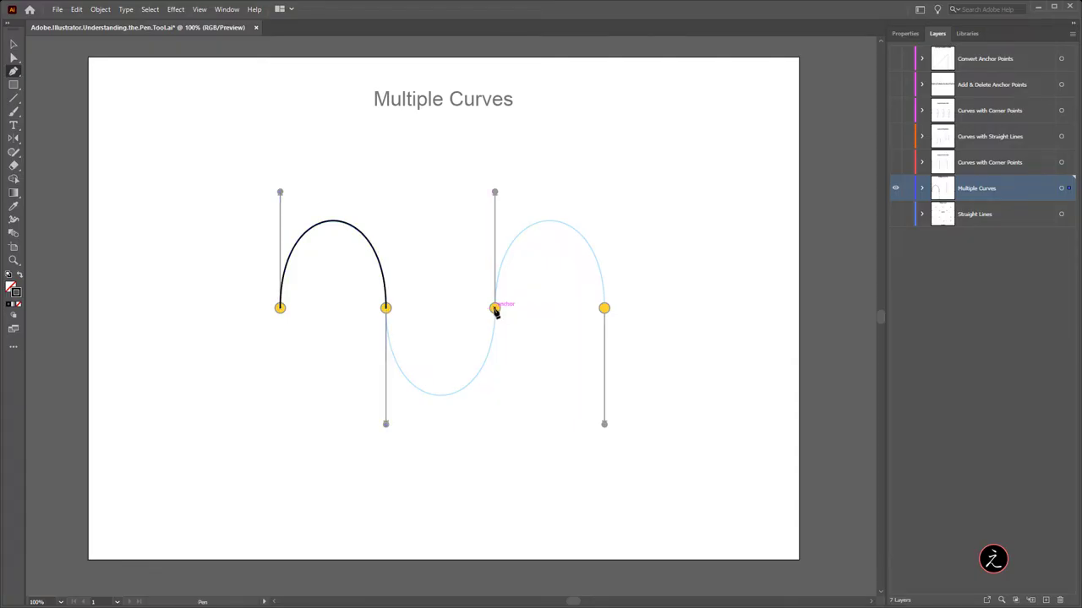
left_click_drag(495, 307, 497, 193)
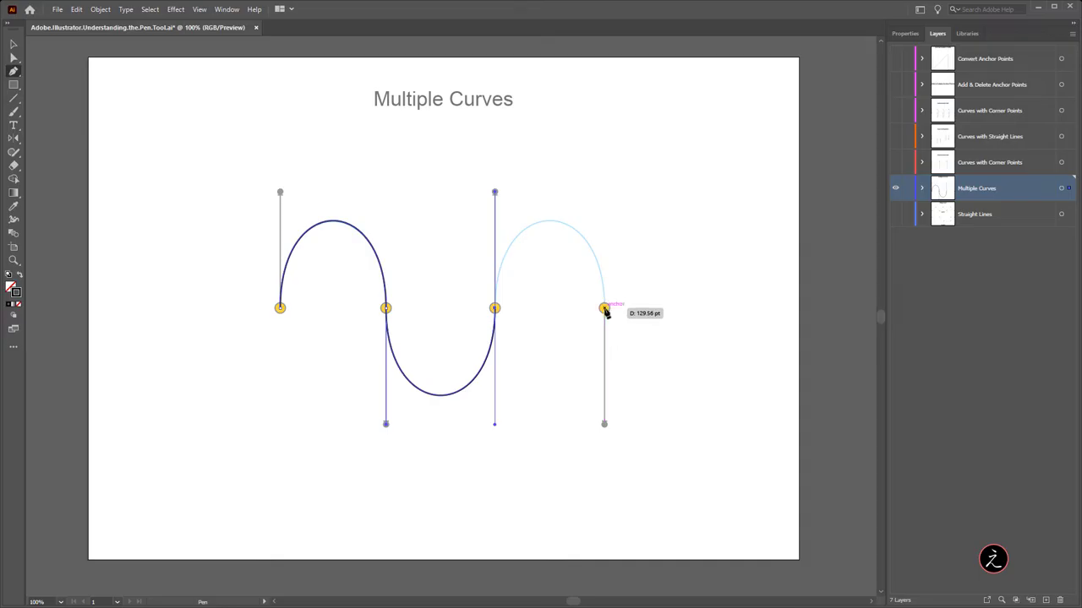
left_click_drag(604, 309, 605, 426)
key("Escape")
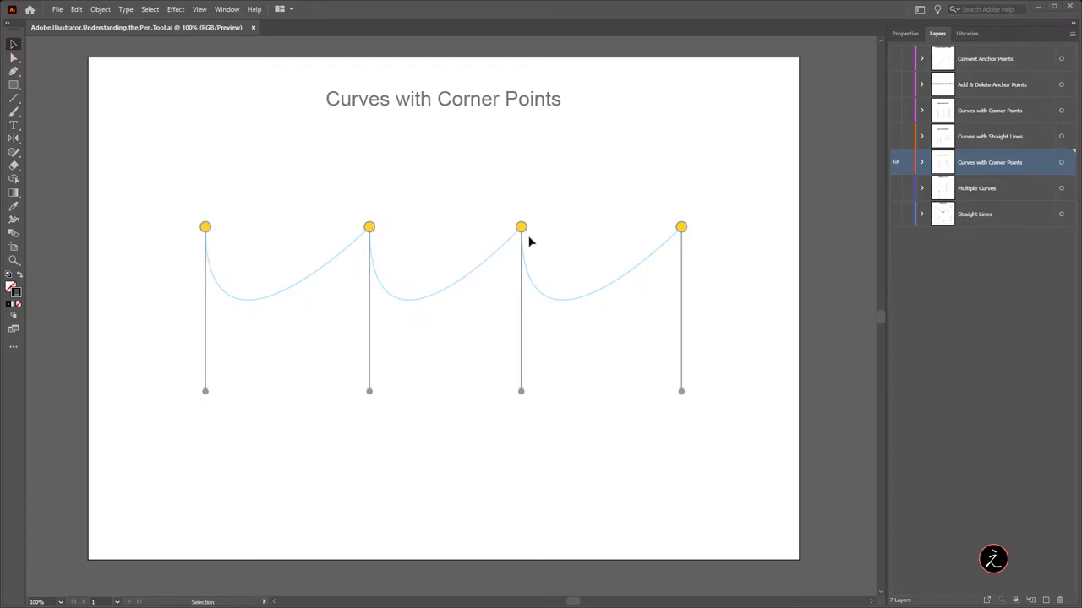
Trace the three Curves with Corner Points arcs with the Pen tool, pulling a new downward handle at each inner corner, and end the path open.
left_click(14, 72)
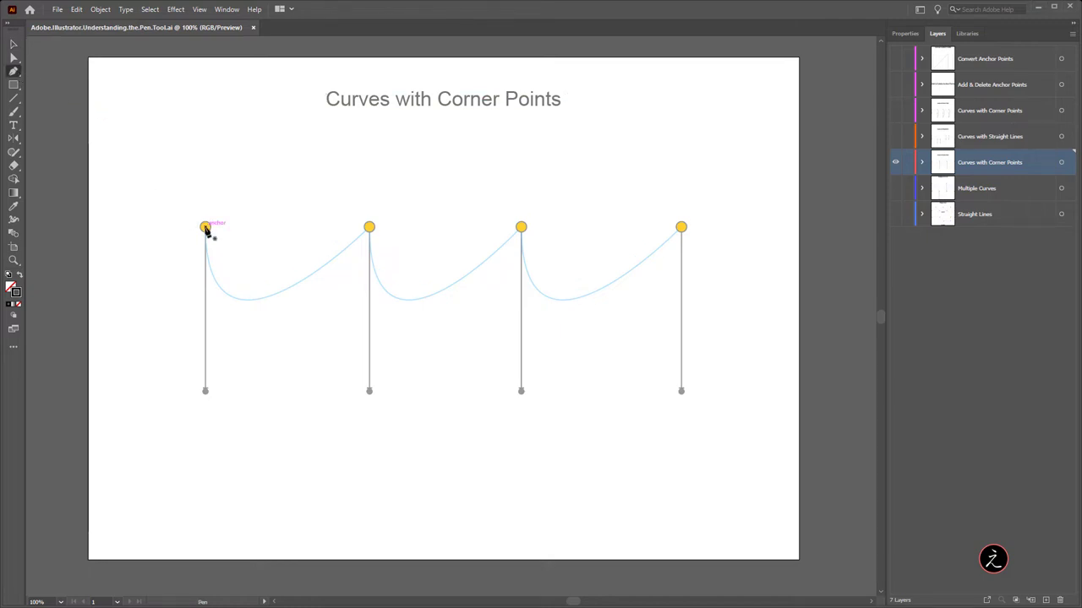
left_click_drag(206, 227, 208, 393)
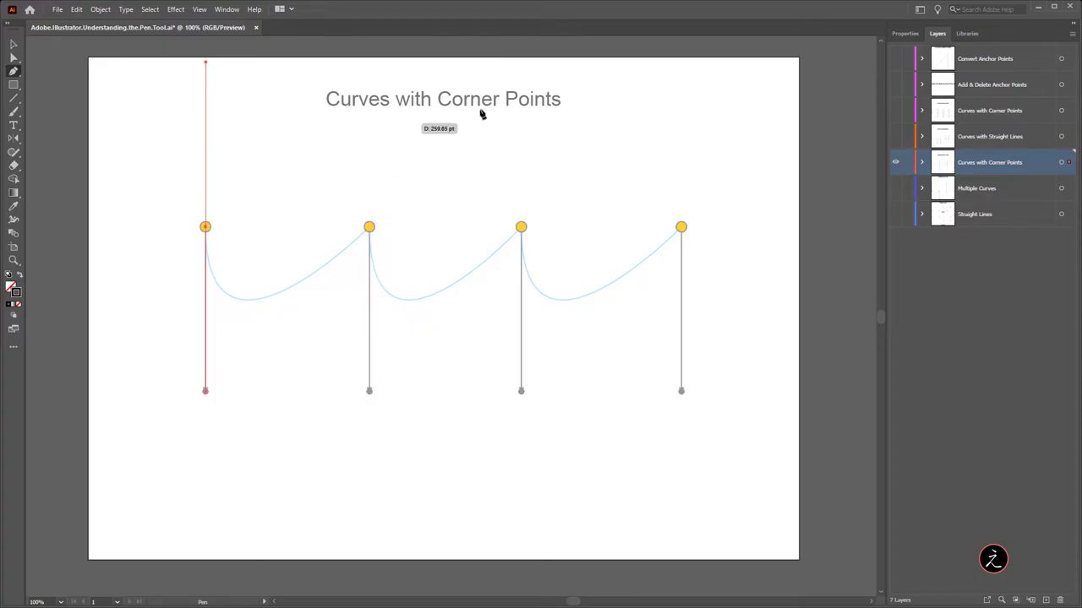
left_click(370, 229)
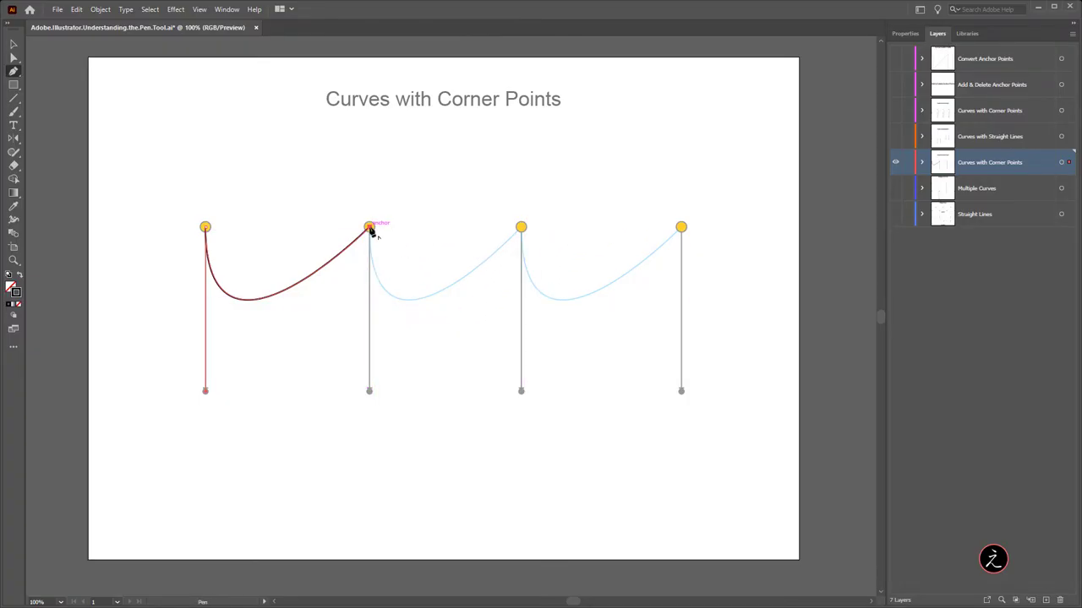
left_click_drag(369, 229, 374, 379)
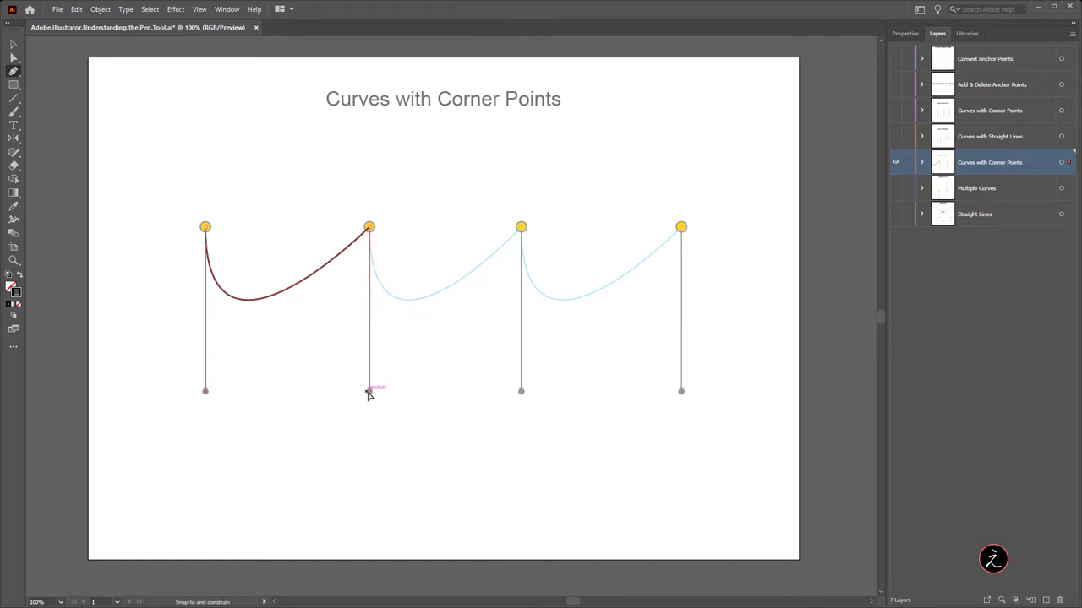
left_click(522, 228)
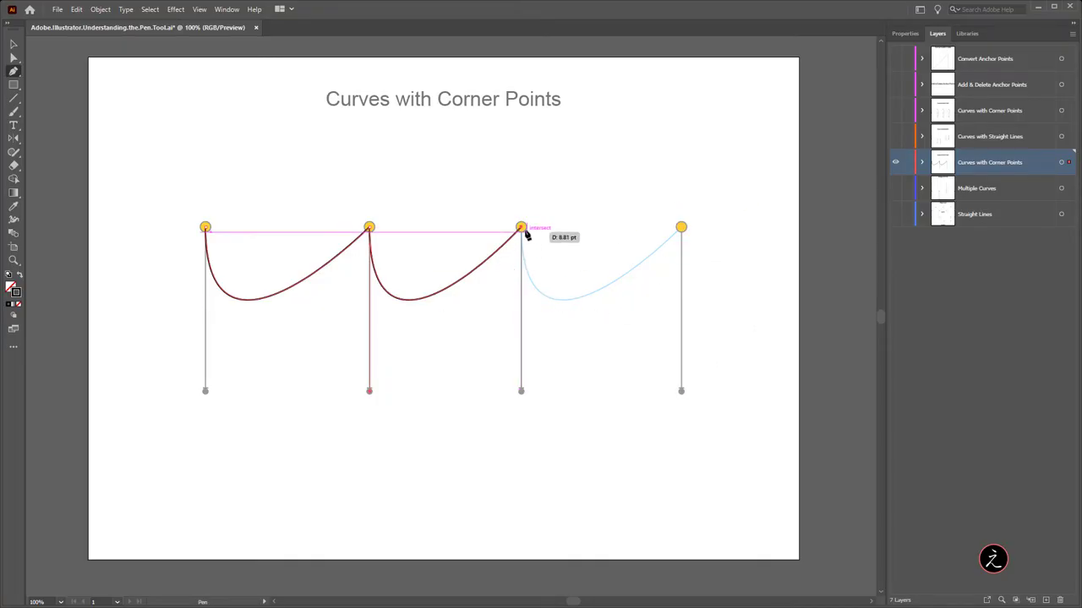
left_click_drag(522, 228, 523, 285)
left_click_drag(525, 370, 524, 390)
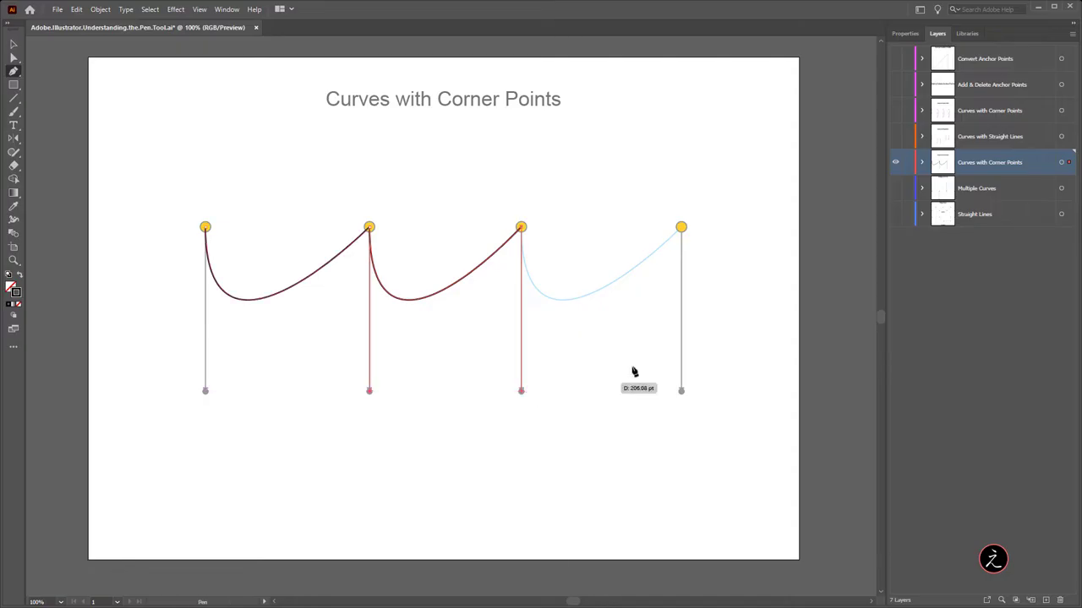
left_click(681, 228)
left_click(587, 154, "ctrl")
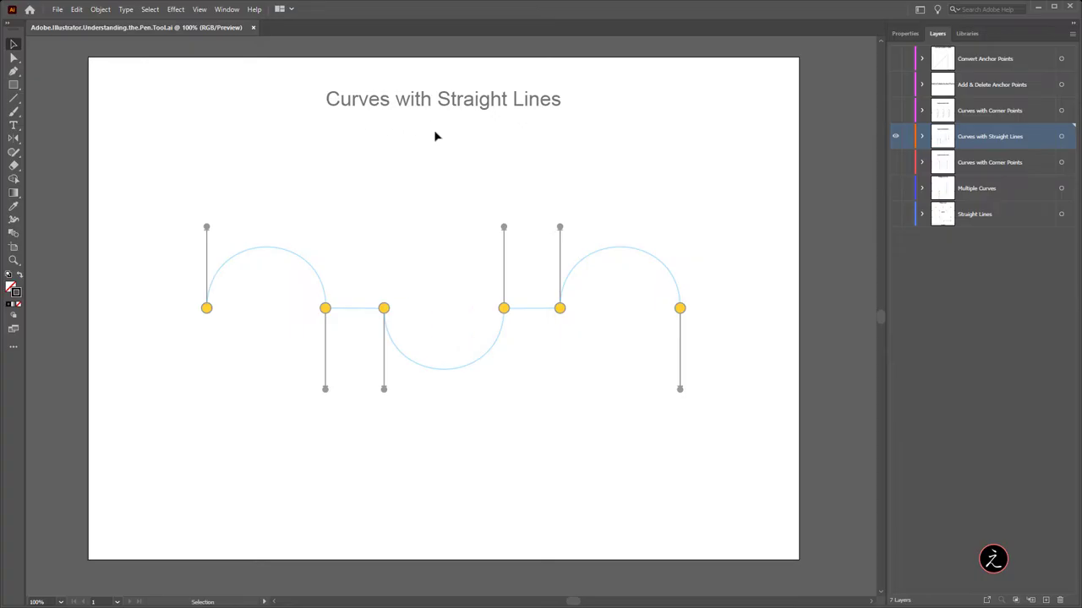
Trace the first upper arch of Curves with Straight Lines, remove its end point's outgoing handle and add the straight segment to the third point.
left_click(14, 73)
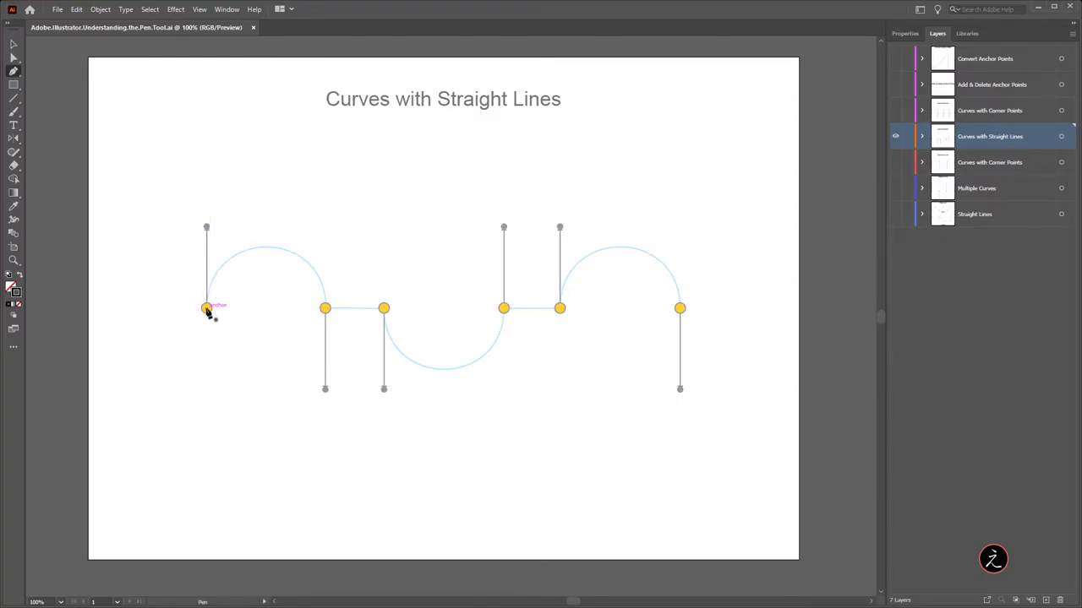
left_click_drag(207, 309, 207, 228)
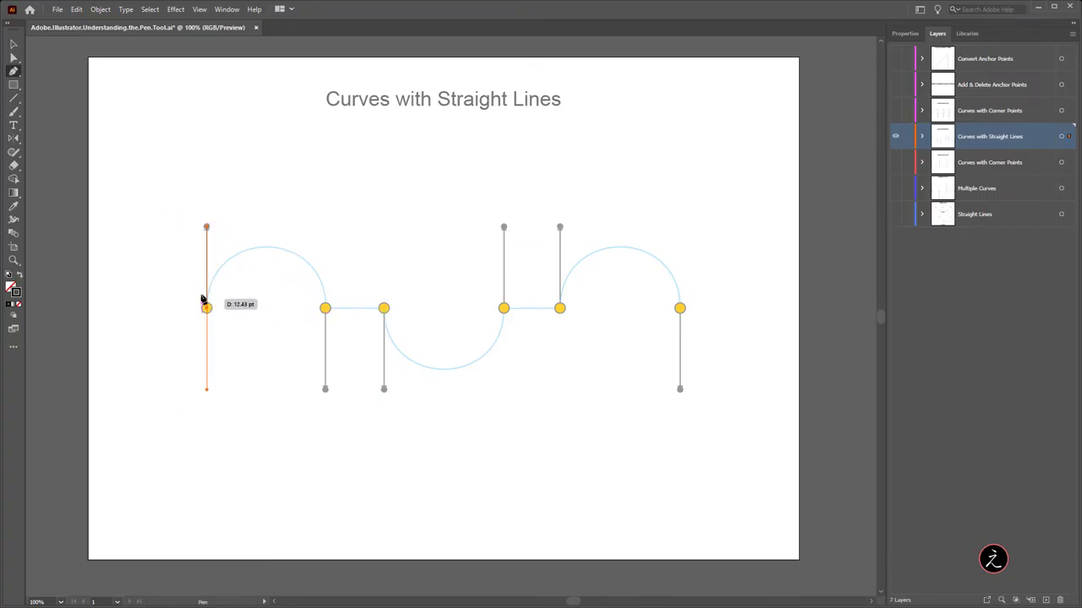
left_click_drag(205, 306, 283, 234)
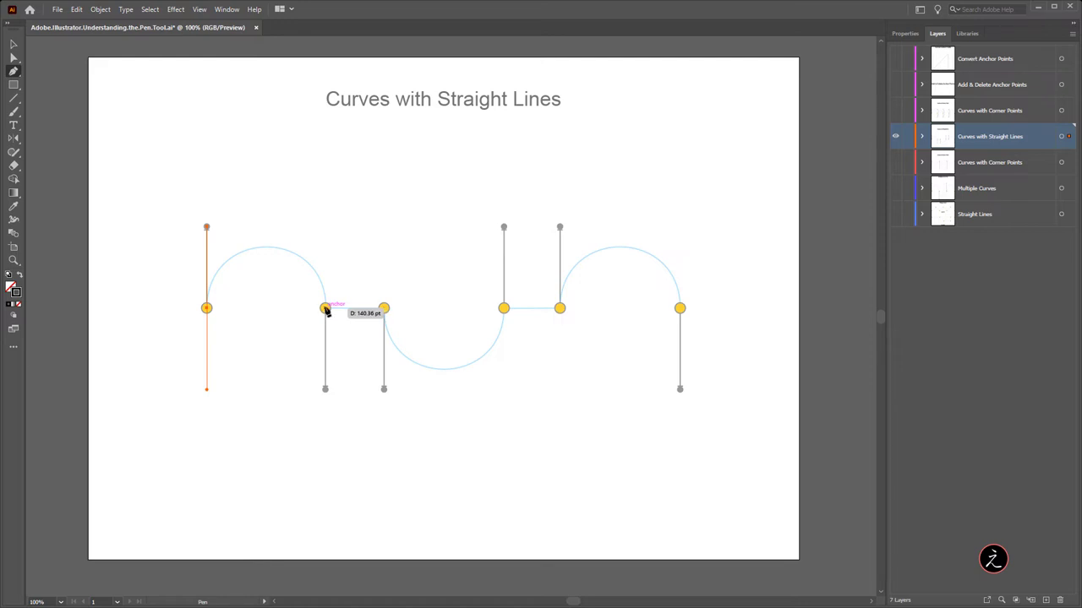
left_click_drag(325, 309, 328, 390)
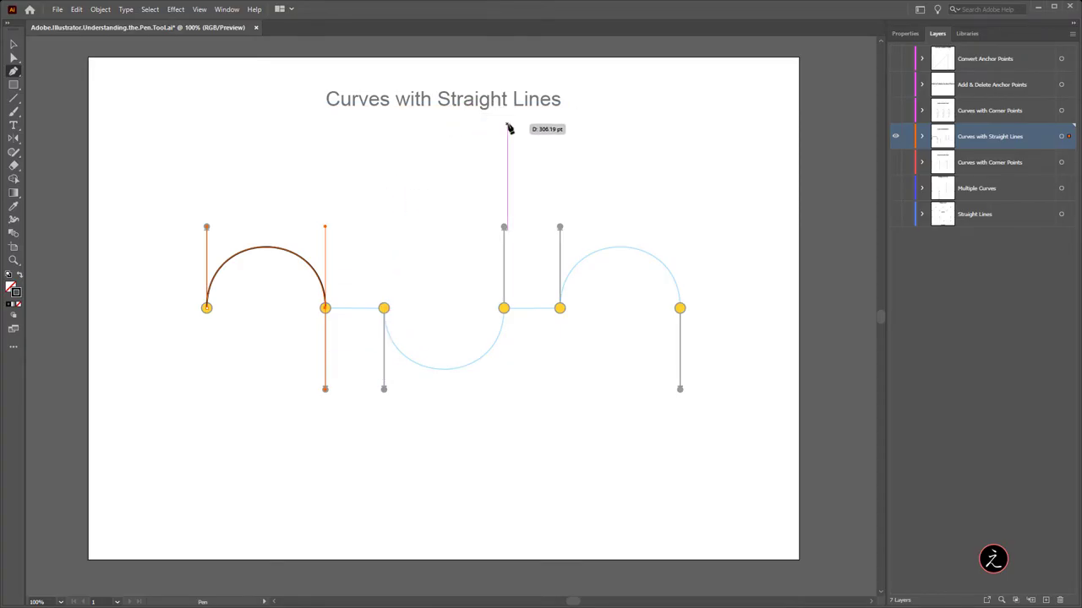
left_click(325, 308)
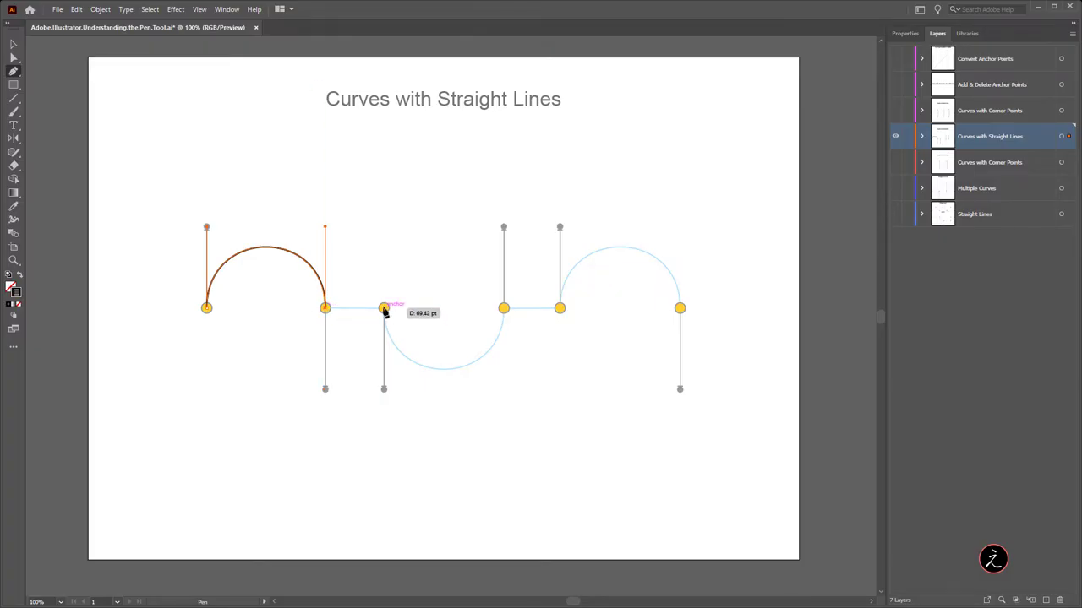
left_click(384, 309)
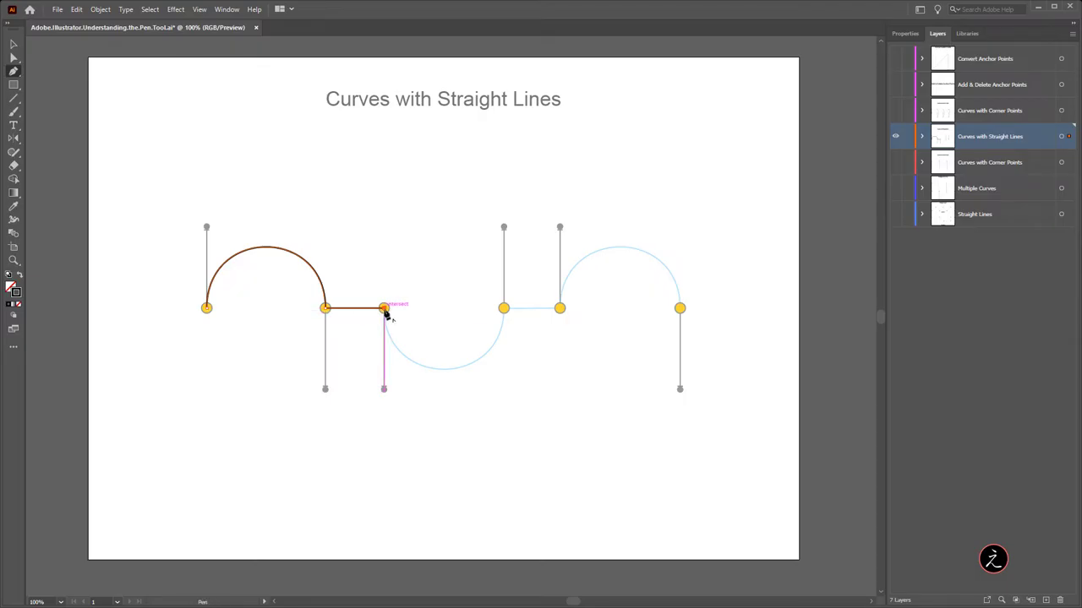
Continue the path from the third point through the lower curve, second straight segment and final upper arch, matching the template's handles.
mouse_move(384, 308)
left_mouse_down()
mouse_move(384, 365)
mouse_move(502, 307)
mouse_move(406, 319)
mouse_move(385, 309)
left_mouse_up()
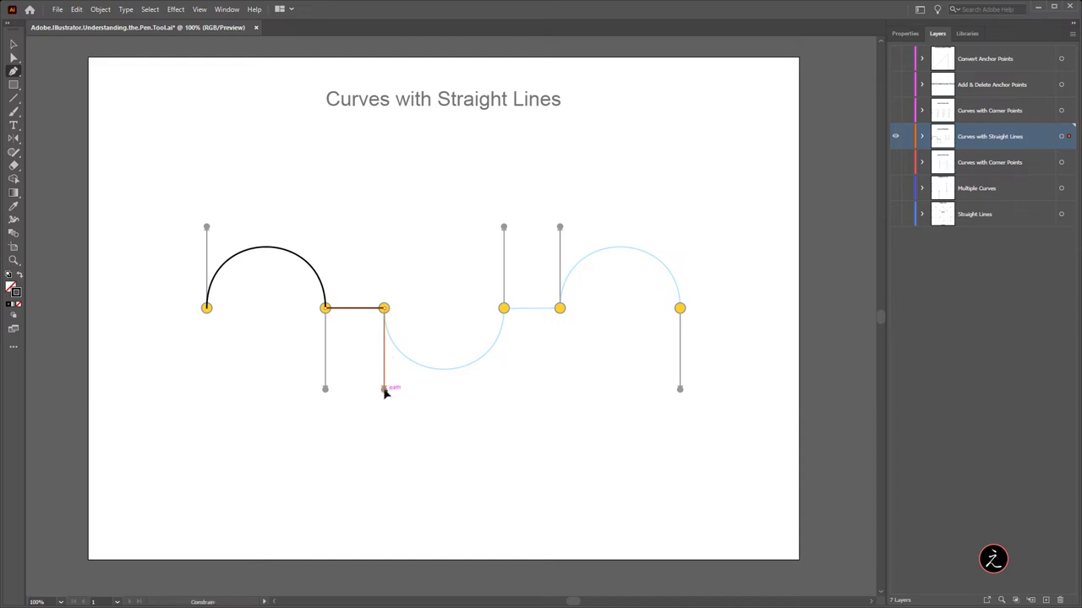
left_click_drag(385, 392, 383, 390)
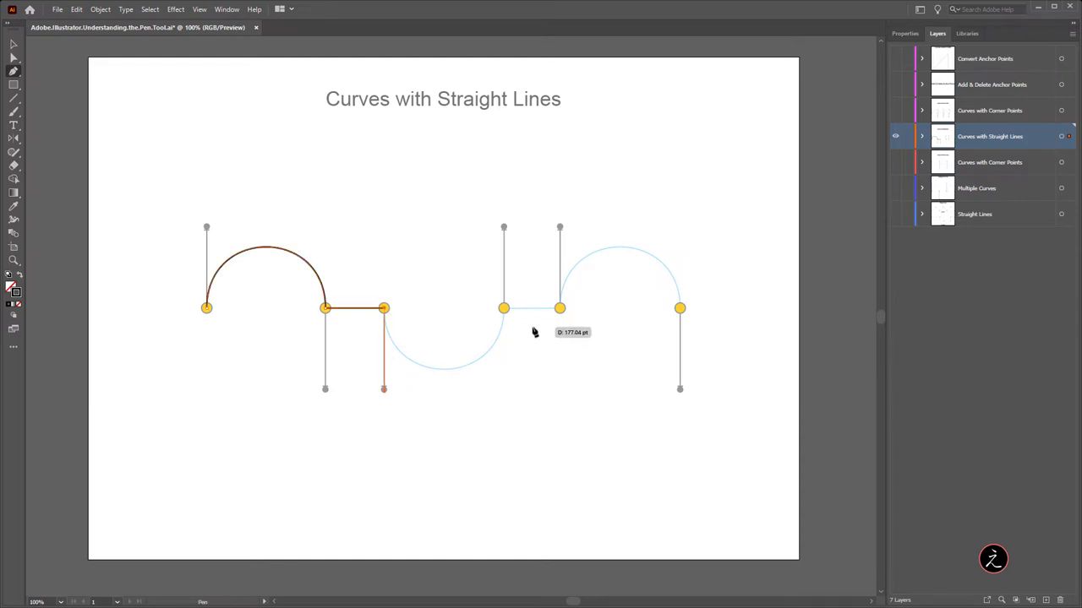
left_click_drag(504, 308, 504, 227)
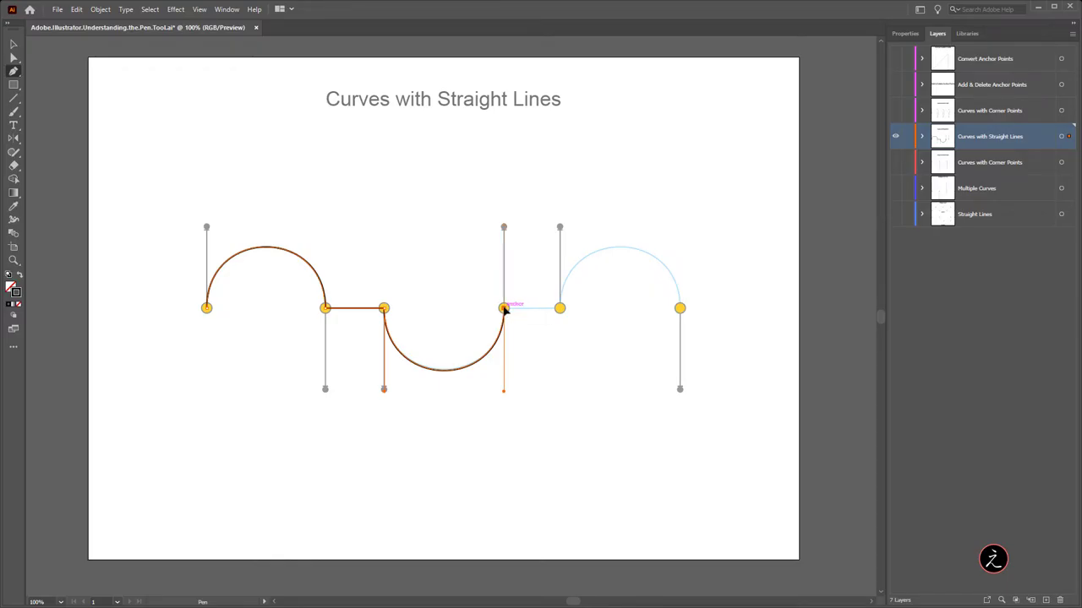
left_click(559, 308)
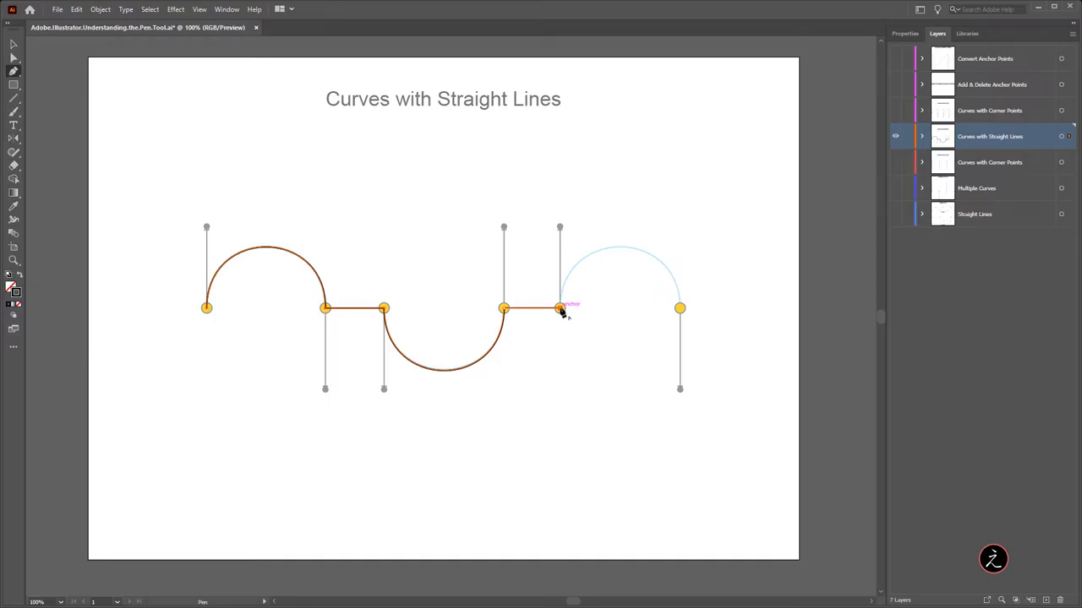
left_click_drag(560, 309, 560, 228)
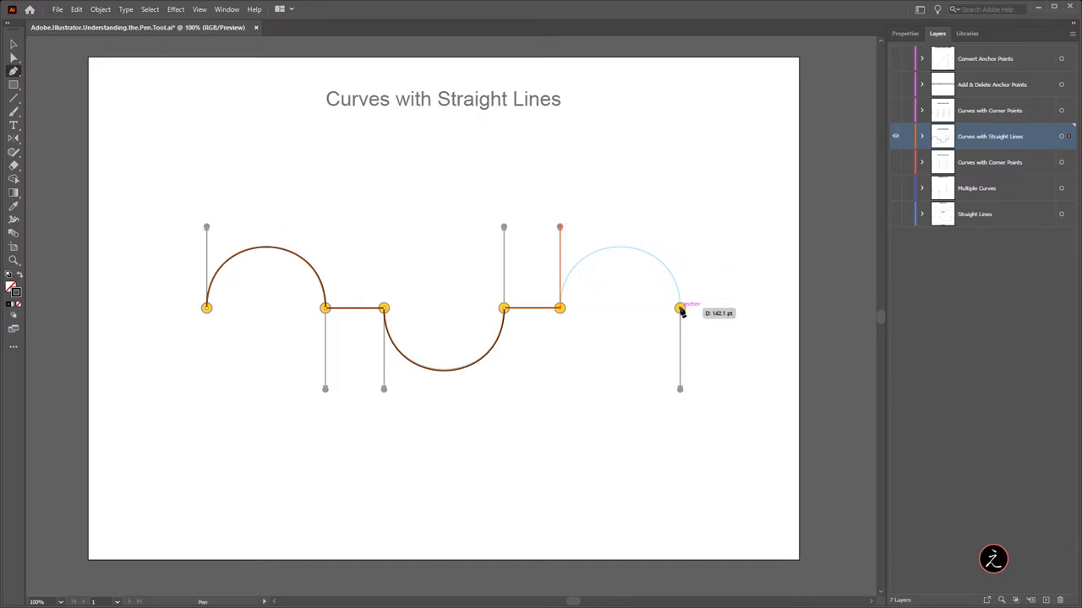
left_click_drag(681, 309, 685, 392)
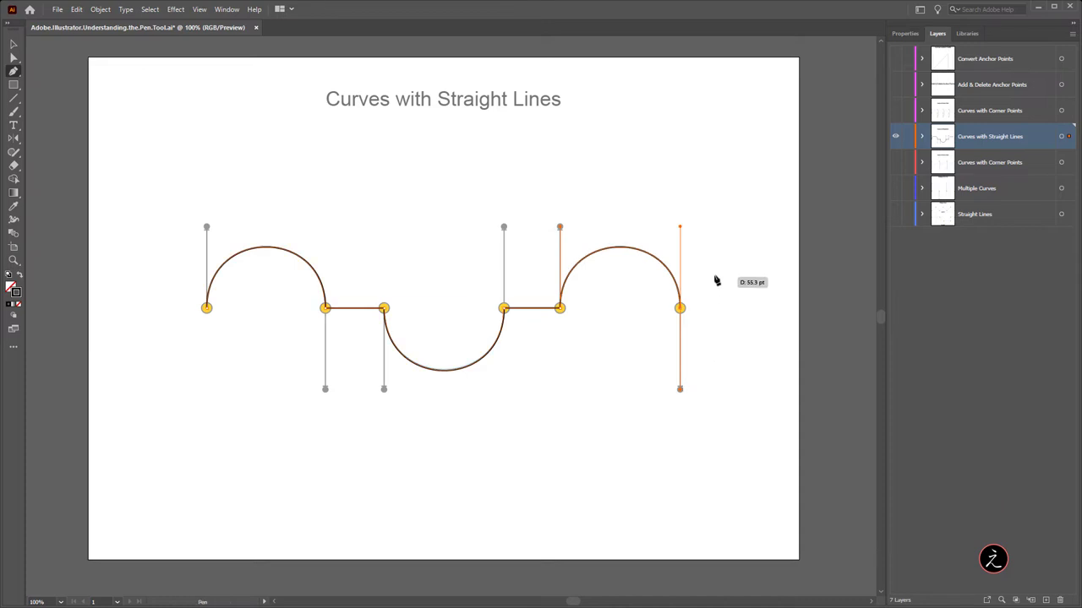
Select the traced Curves with Straight Lines path and delete it to leave the template empty.
left_click(14, 44)
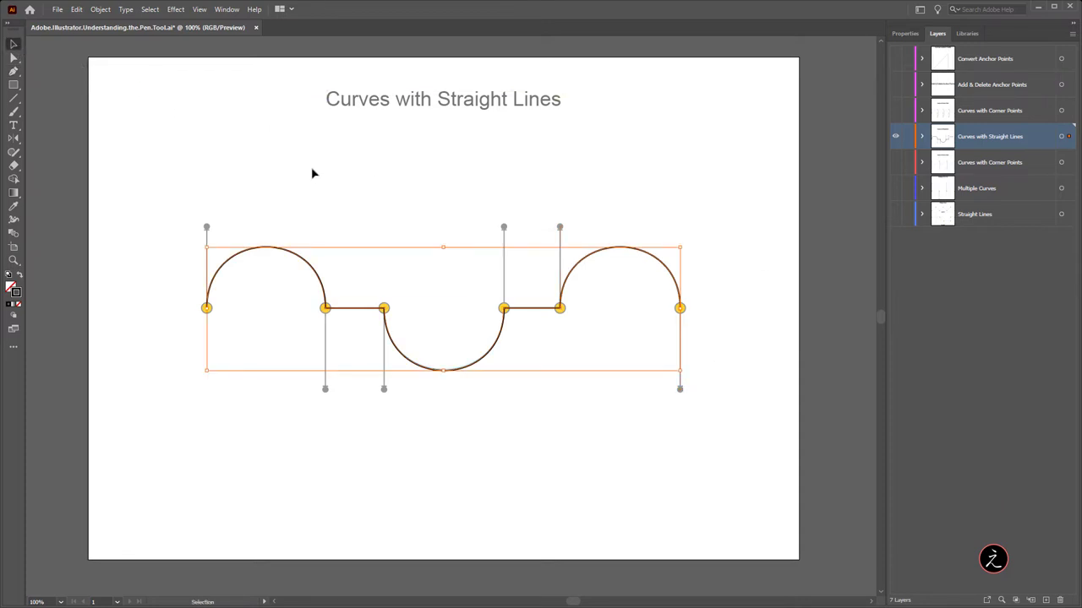
key("ctrl+z")
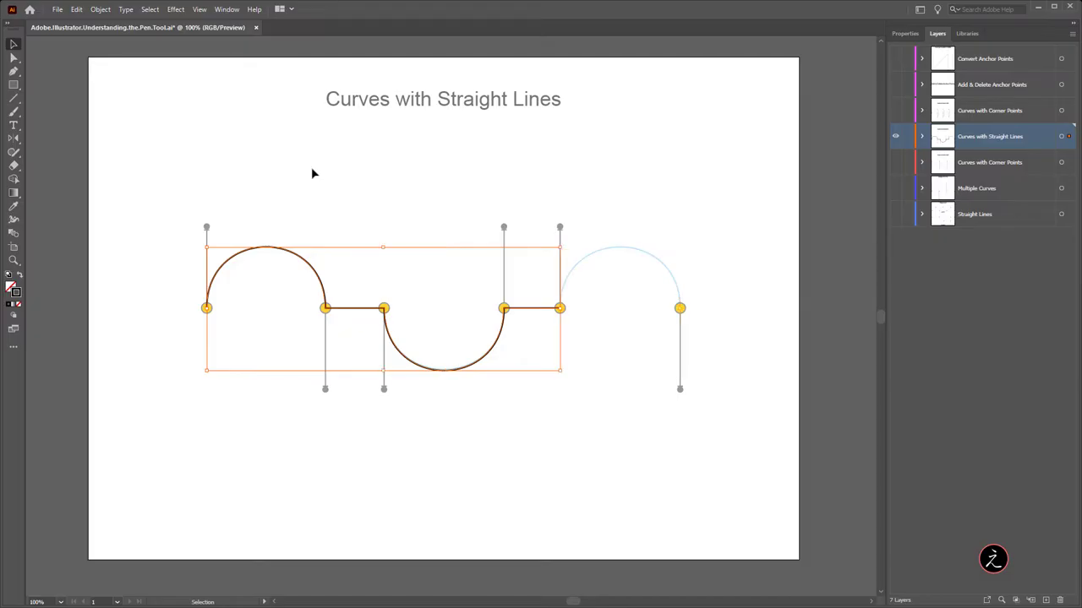
key("Delete")
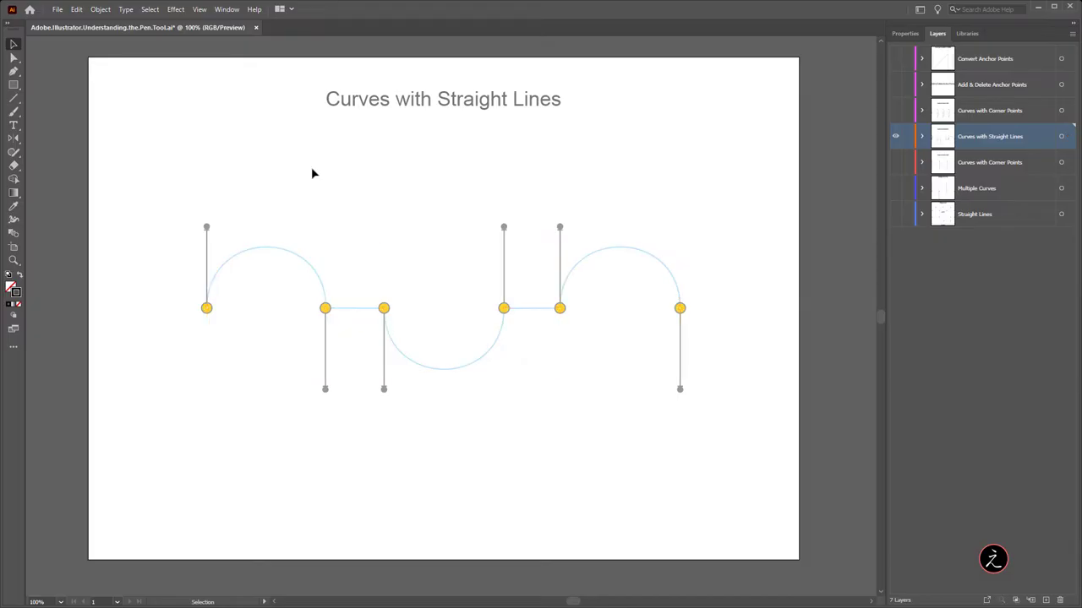
Retrace the first upper arch with the Pen tool, swing its end handle to a short horizontal one, and add the straight segment to the third point.
left_click(14, 71)
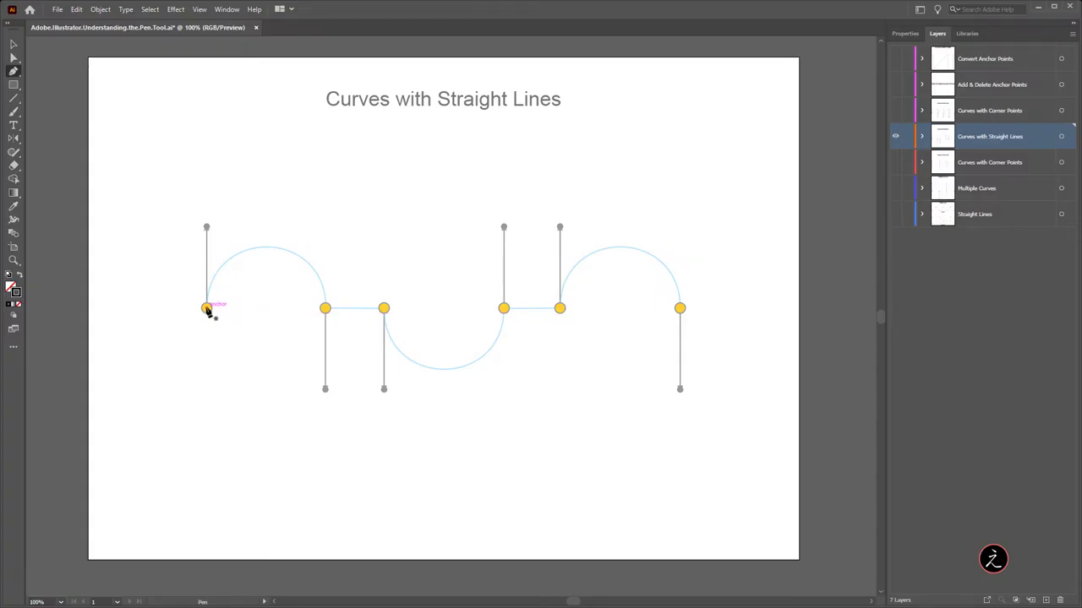
left_click_drag(207, 308, 206, 228)
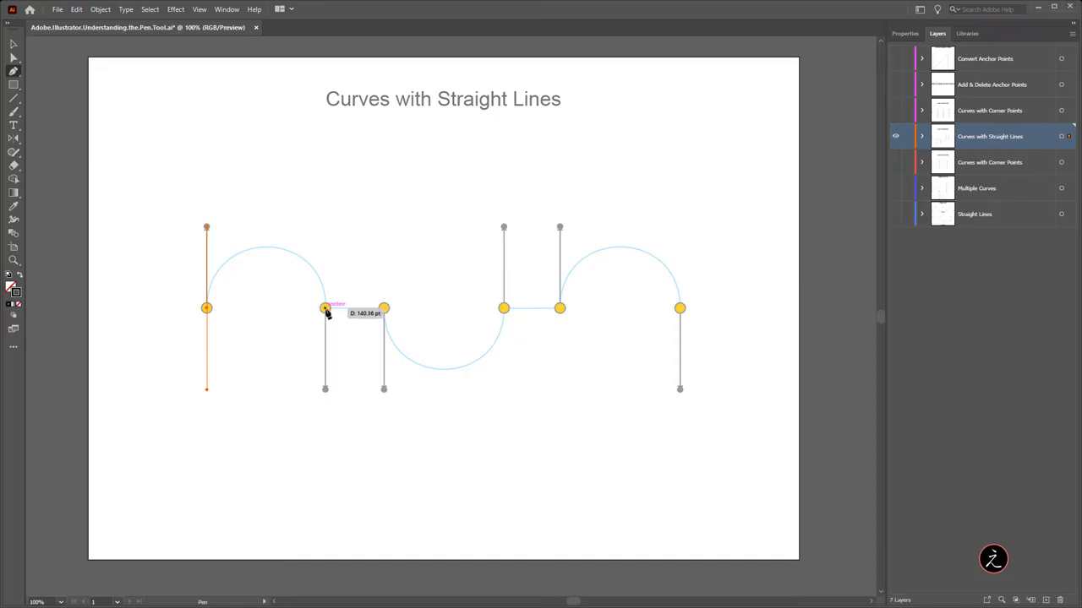
left_click_drag(326, 309, 329, 391)
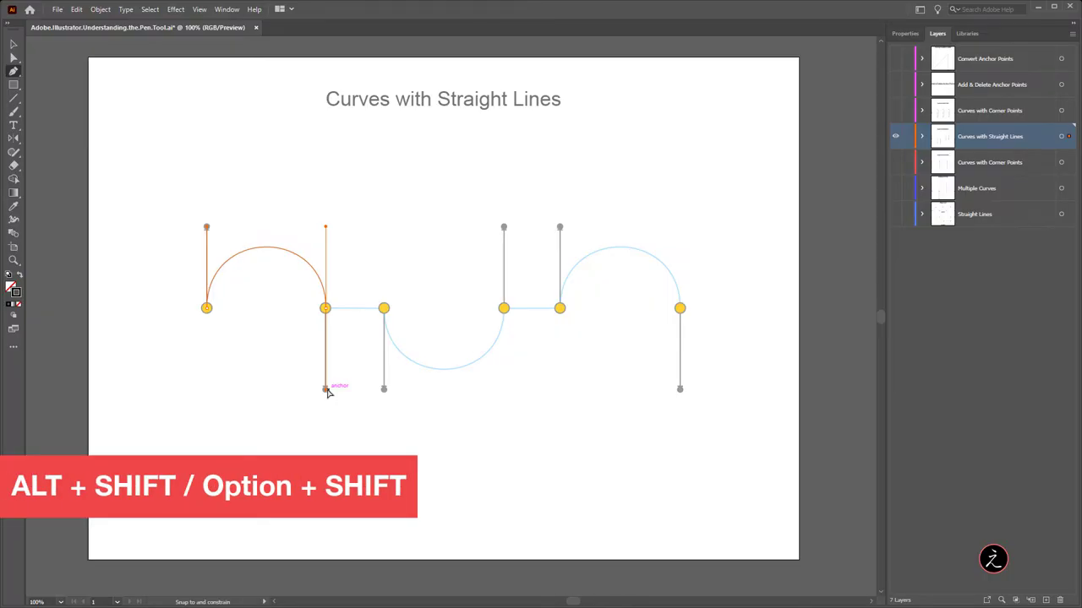
mouse_move(329, 392)
left_mouse_down()
mouse_move(434, 307)
mouse_move(425, 222)
mouse_move(327, 180)
mouse_move(425, 203)
mouse_move(423, 283)
mouse_move(331, 304)
mouse_move(432, 238)
mouse_move(422, 214)
mouse_move(341, 167)
mouse_move(350, 234)
mouse_move(442, 276)
mouse_move(337, 310)
left_mouse_up()
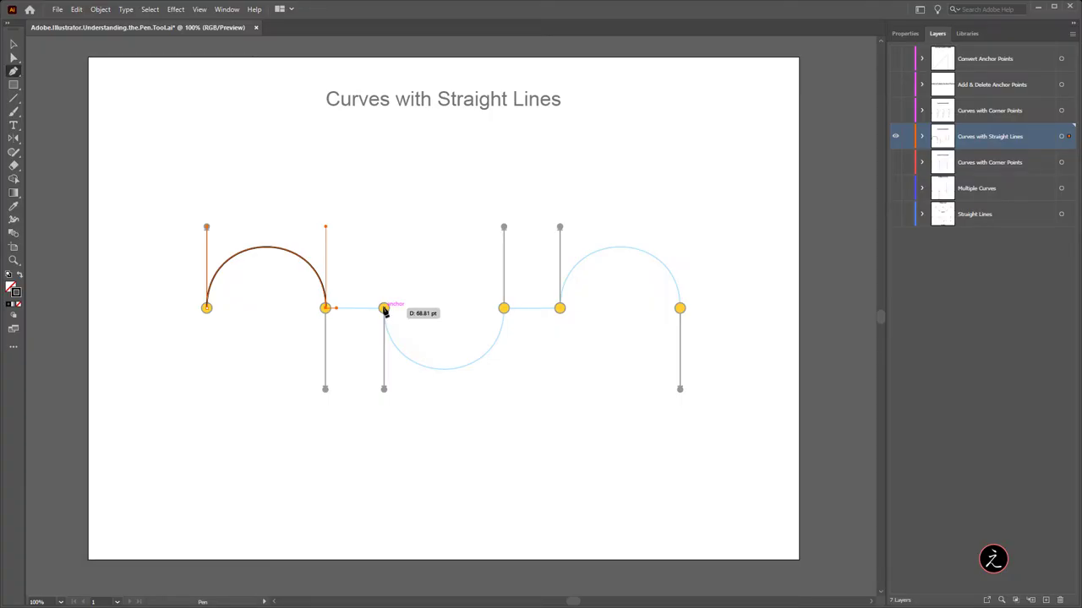
left_click(384, 309)
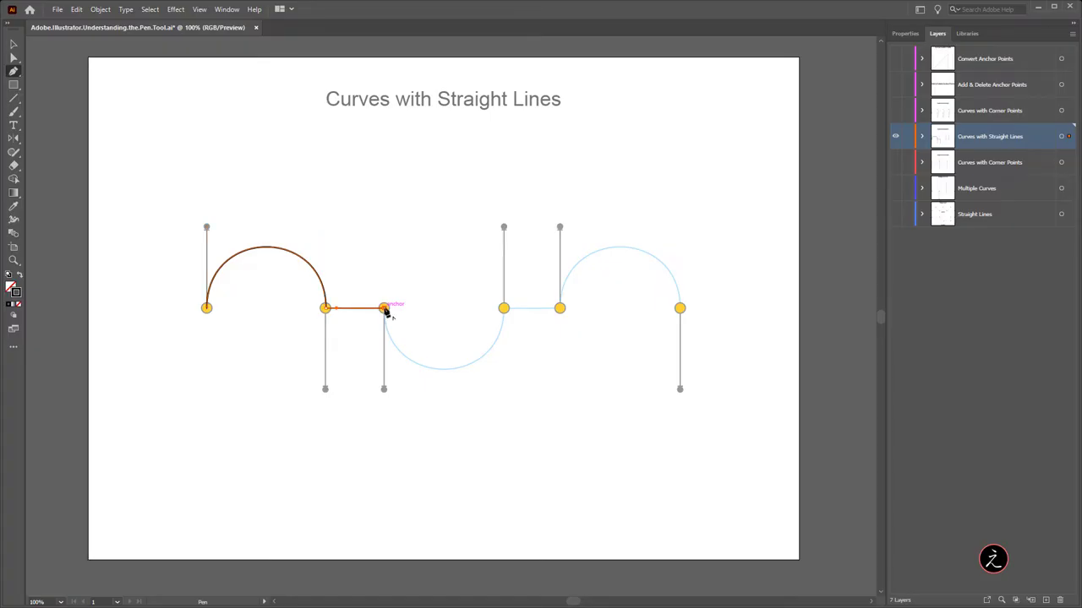
Pull a downward handle from the third point, trace the lower curve to the fourth point, and redirect its outgoing handle horizontally along the straight line.
left_click_drag(385, 309, 385, 393)
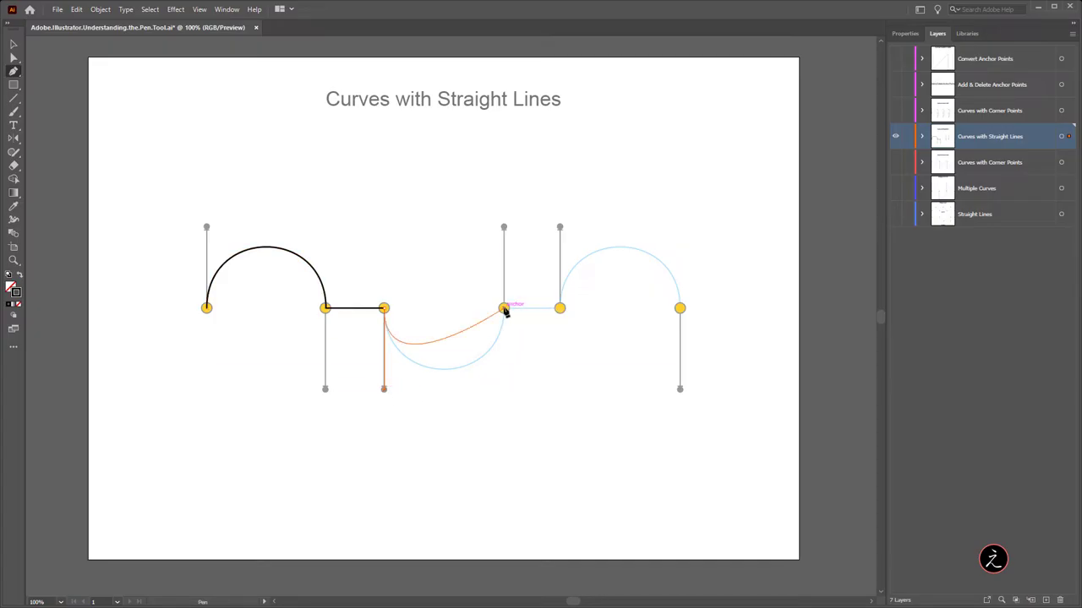
left_click_drag(504, 308, 505, 229)
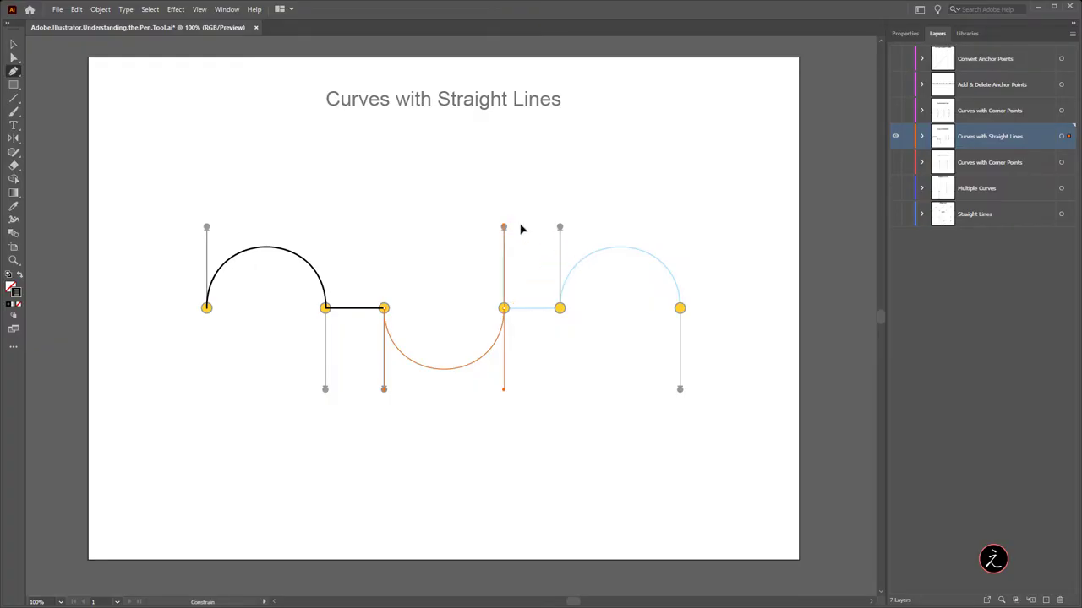
left_click(503, 307)
left_click_drag(557, 308, 516, 308)
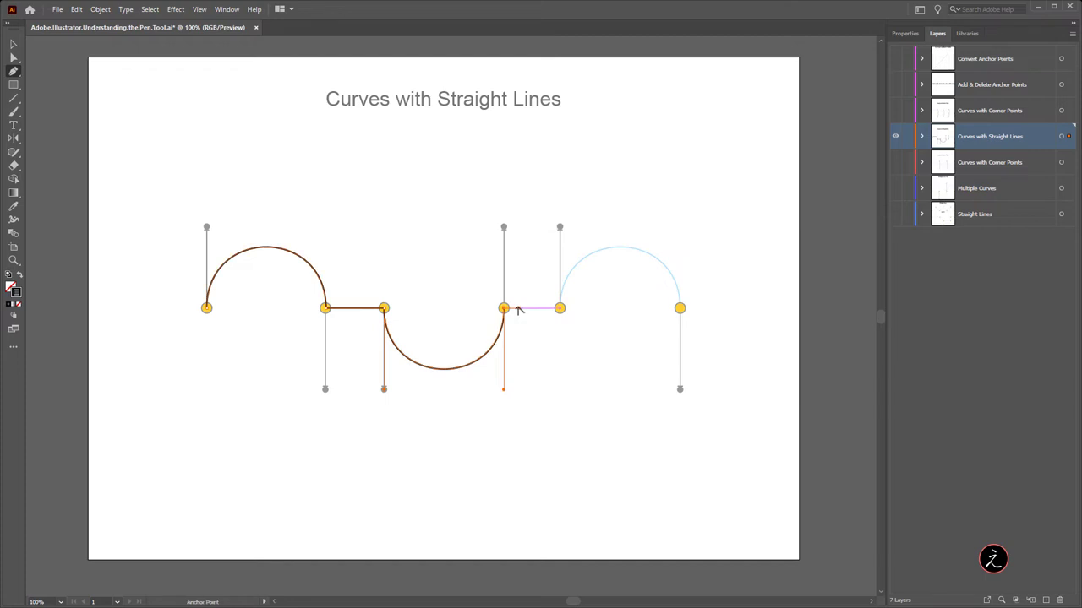
Add the second straight segment, pull an upward handle from its end, trace the final upper arch and end the path open.
left_click(561, 310)
left_click_drag(560, 311, 562, 228)
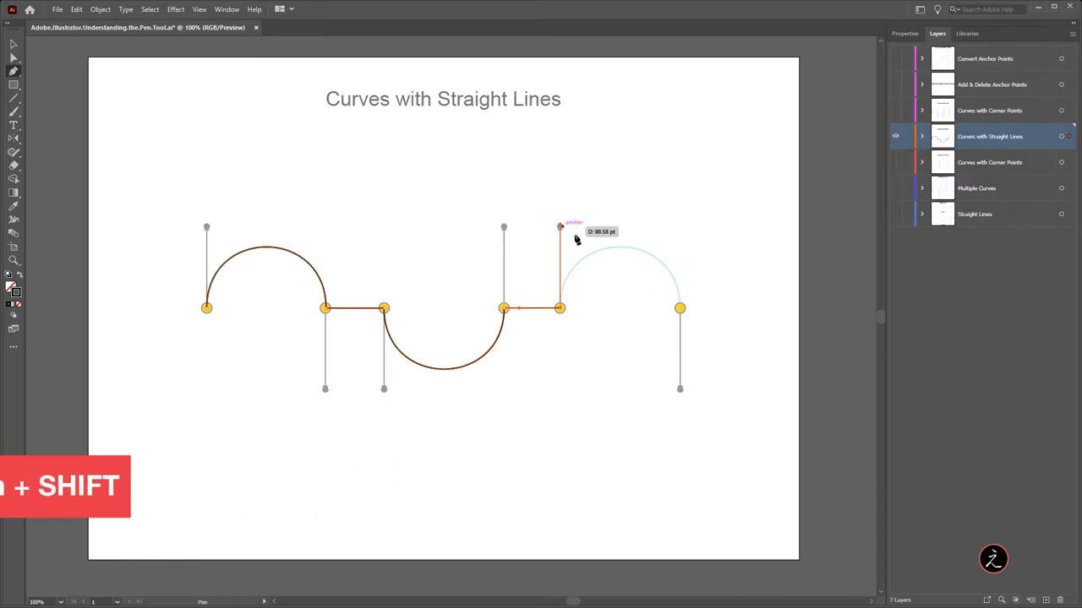
left_click_drag(680, 308, 685, 385)
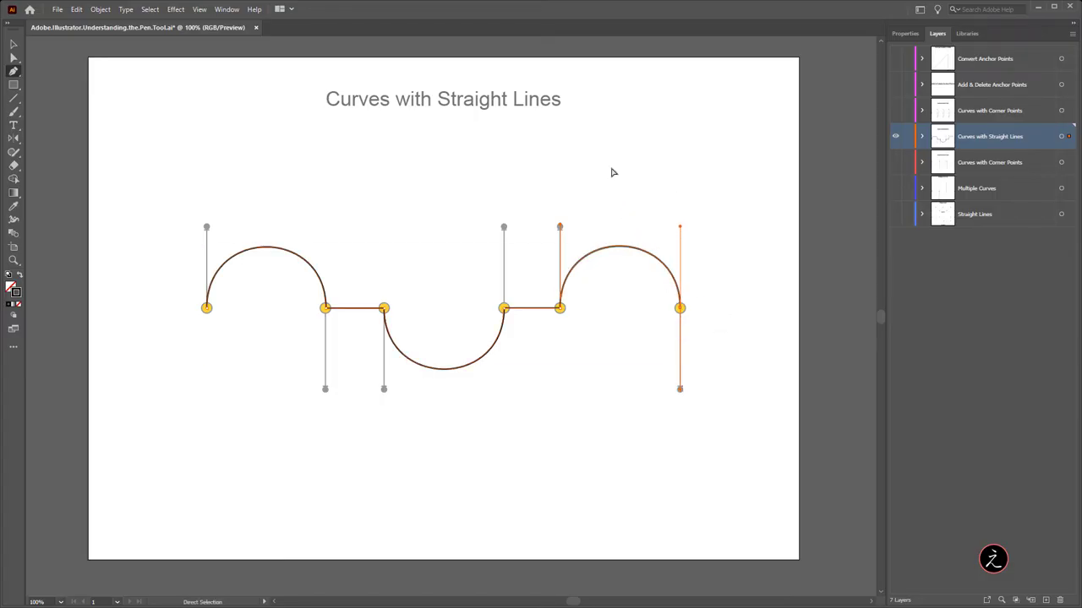
left_click(295, 149, "ctrl")
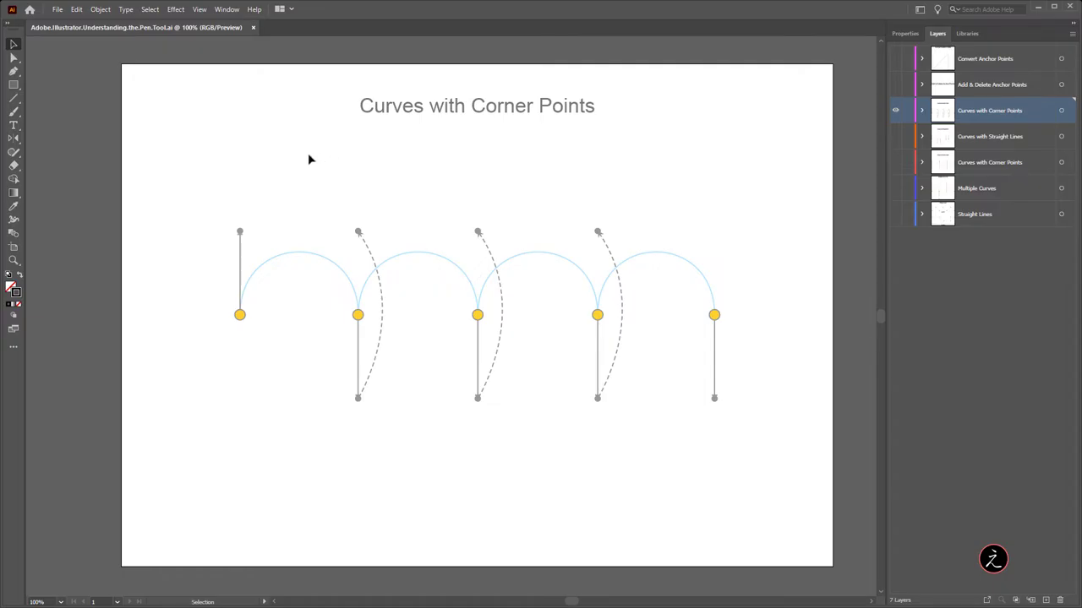
Trace the first arch of the four-arch Curves with Corner Points template and swing the second point's outgoing handle up to its upper marker.
left_click(13, 71)
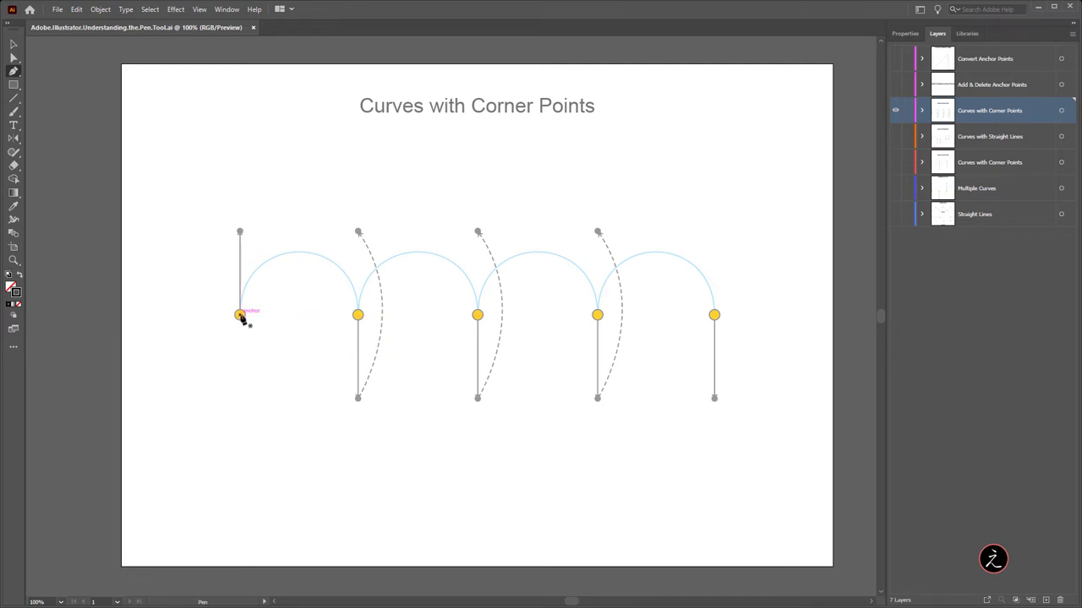
left_click_drag(240, 315, 243, 236)
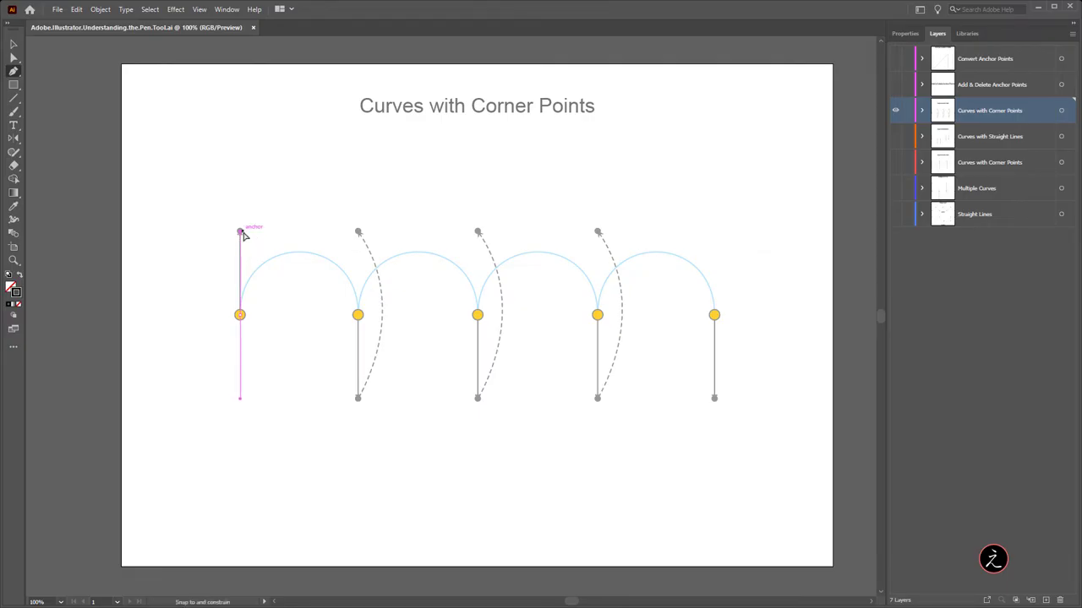
left_click_drag(242, 235, 242, 234)
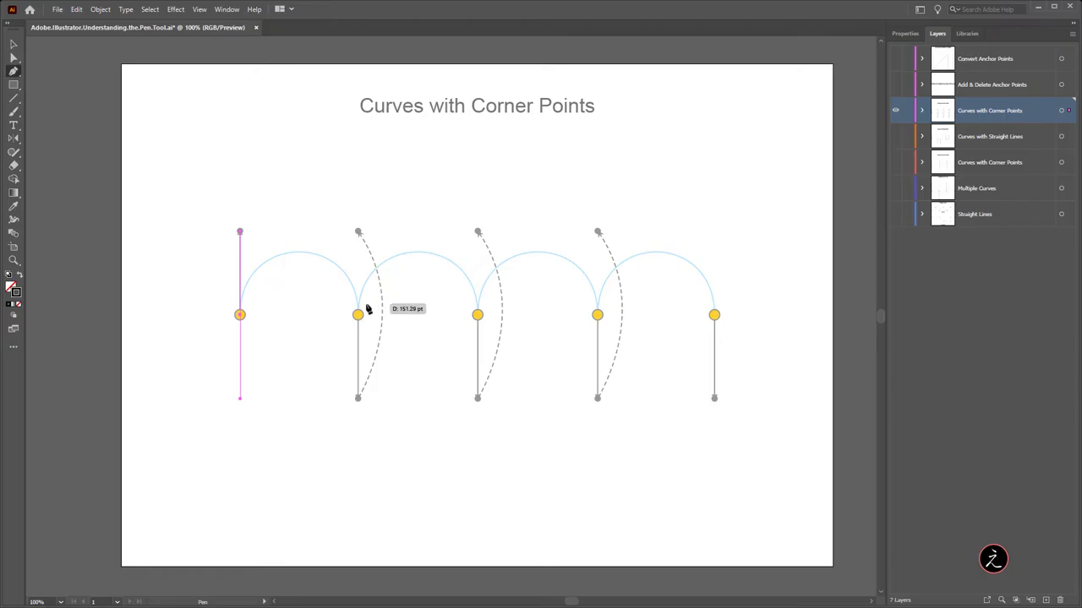
left_click(358, 316)
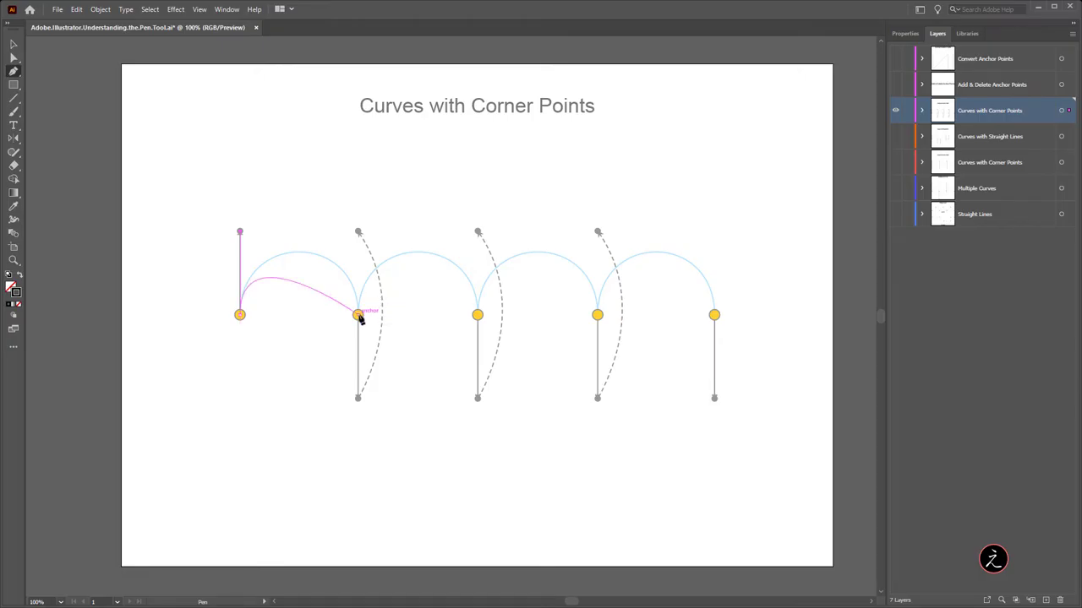
left_click_drag(359, 317, 361, 400)
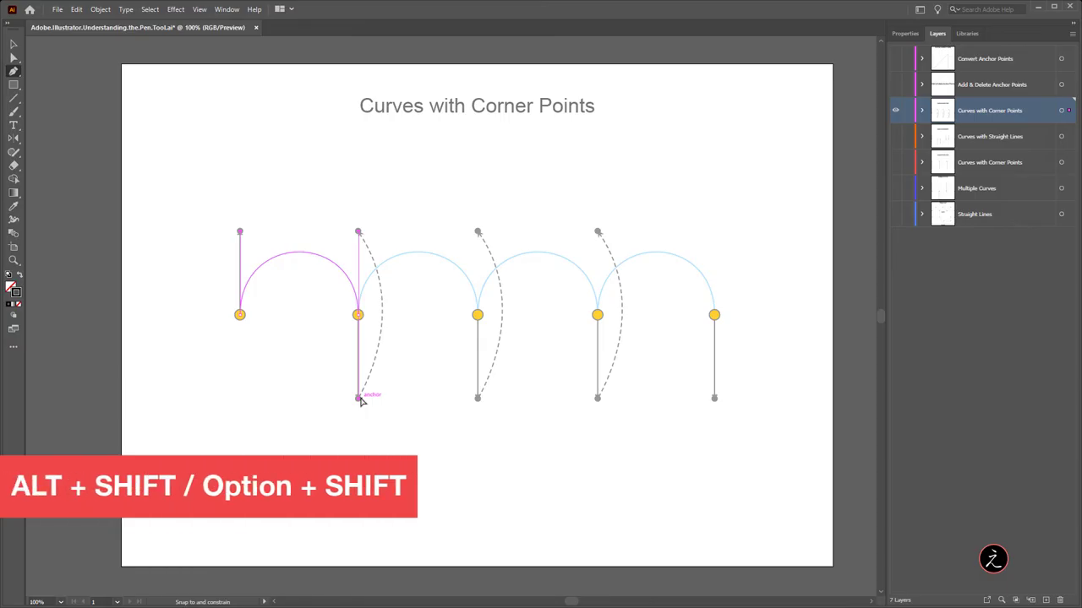
left_click_drag(359, 401, 358, 267)
left_click_drag(543, 312, 368, 235)
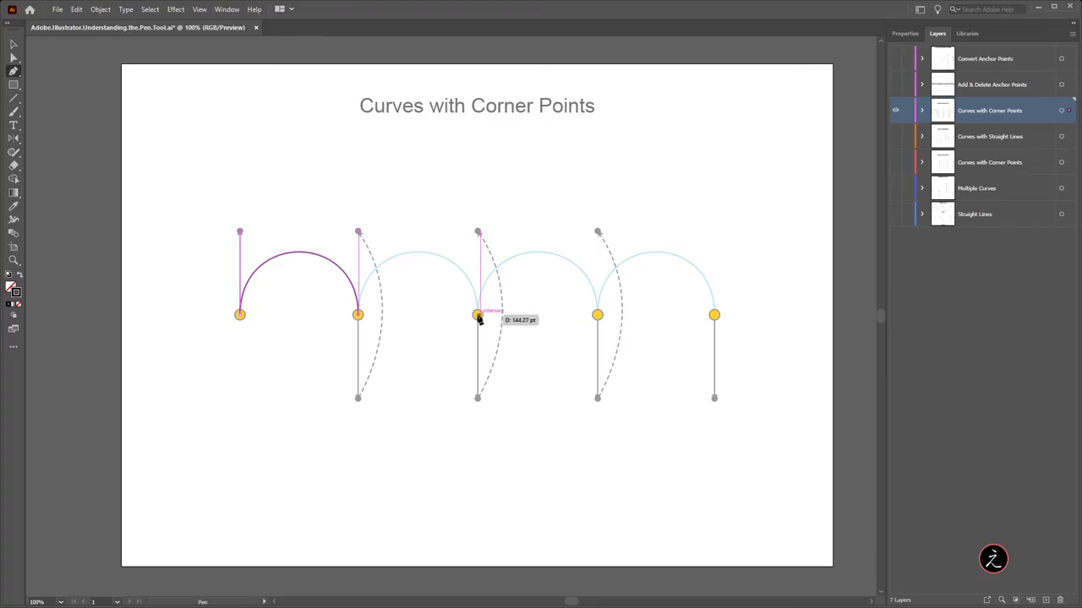
Trace the second and third arches, swinging each end point's outgoing handle from the lower marker up to the upper one.
left_click_drag(477, 315, 477, 401)
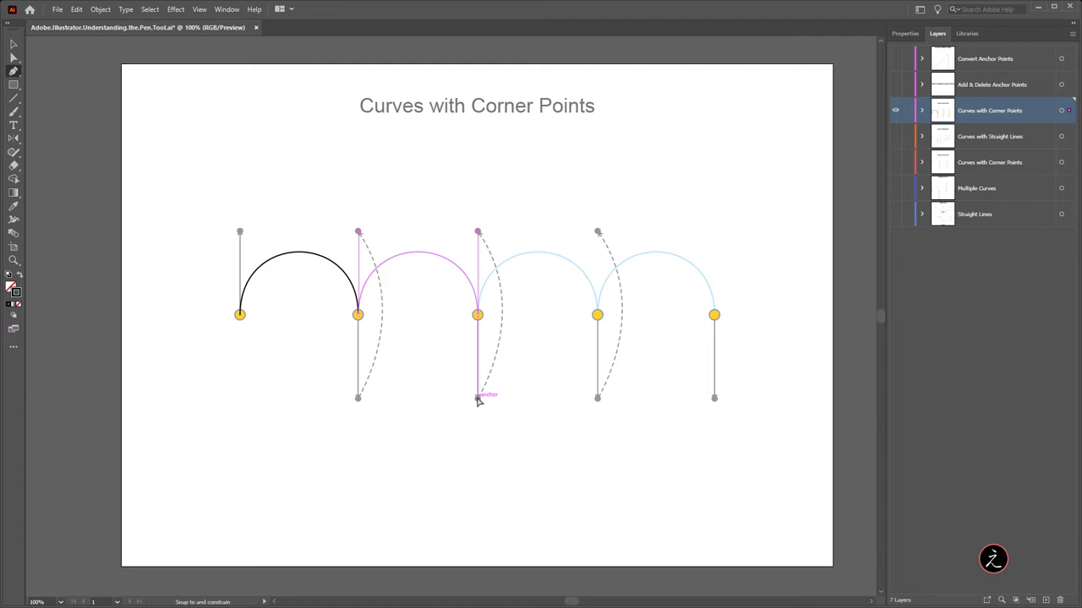
left_click_drag(477, 400, 478, 401)
left_click_drag(477, 232, 478, 231)
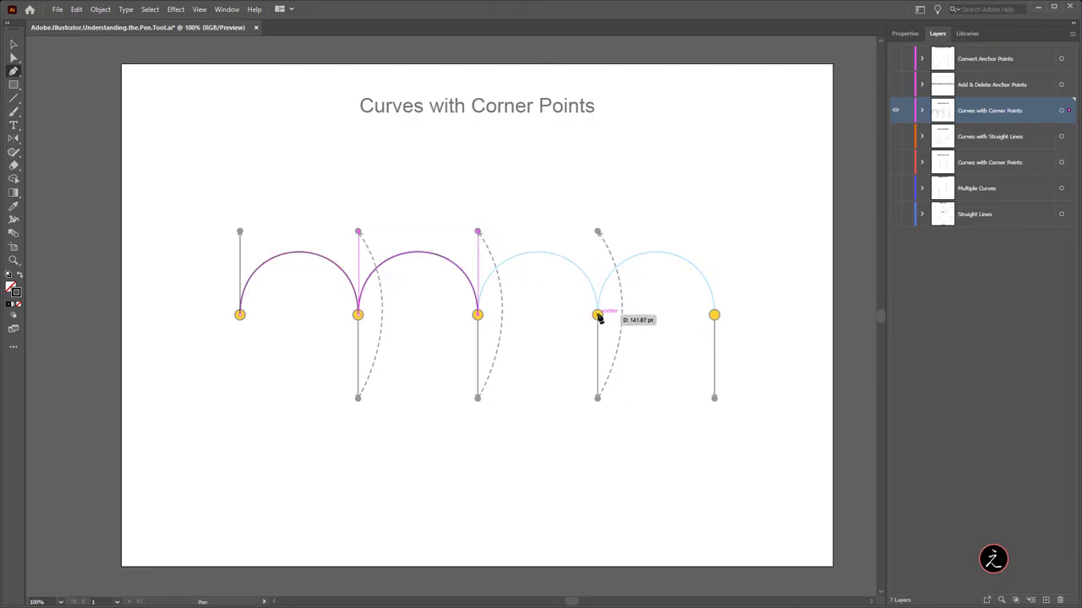
left_click_drag(598, 316, 598, 402)
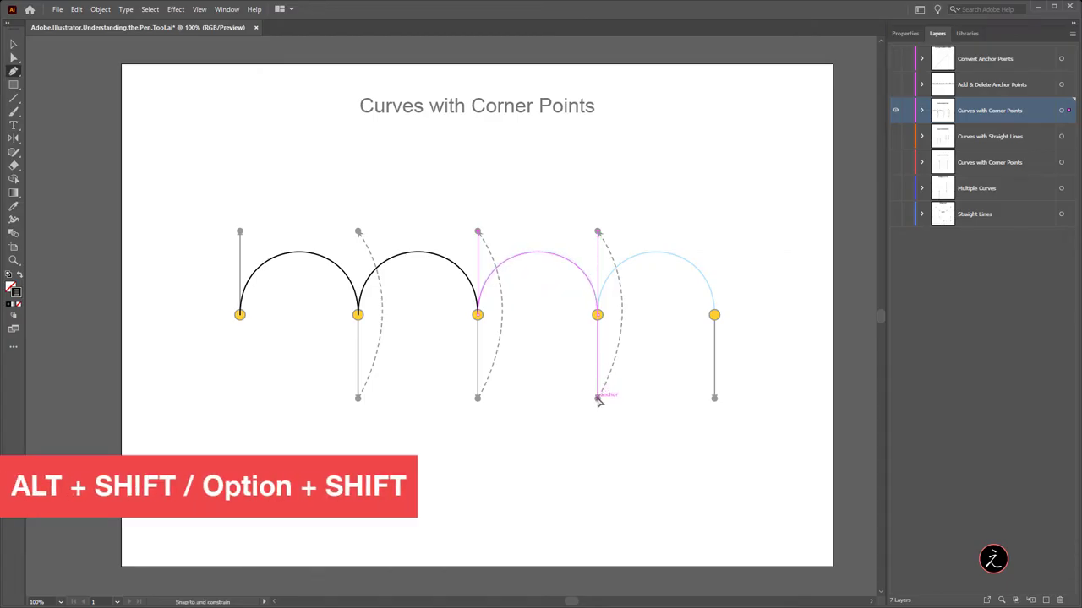
left_click_drag(597, 402, 609, 234)
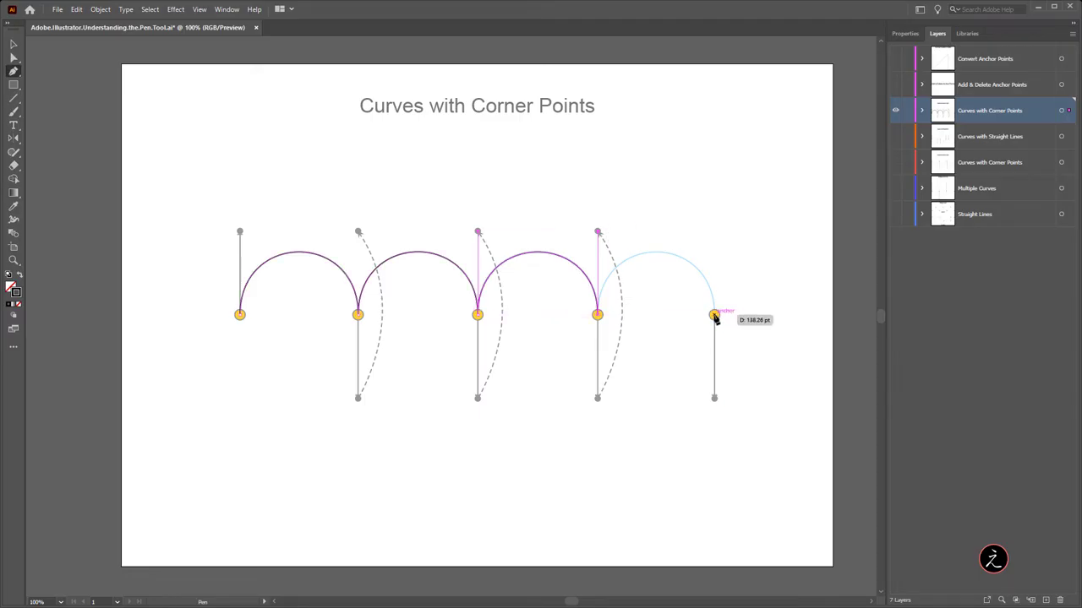
Trace the fourth arch to the last point with a handle down to its marker, then end and deselect the path.
left_click_drag(714, 316, 714, 398)
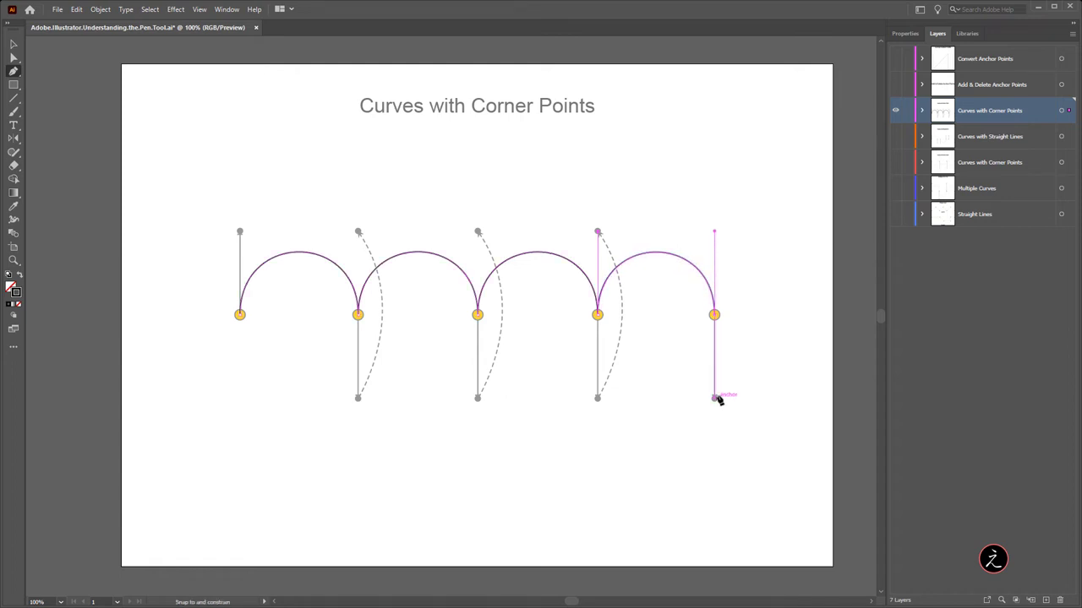
left_click(12, 44)
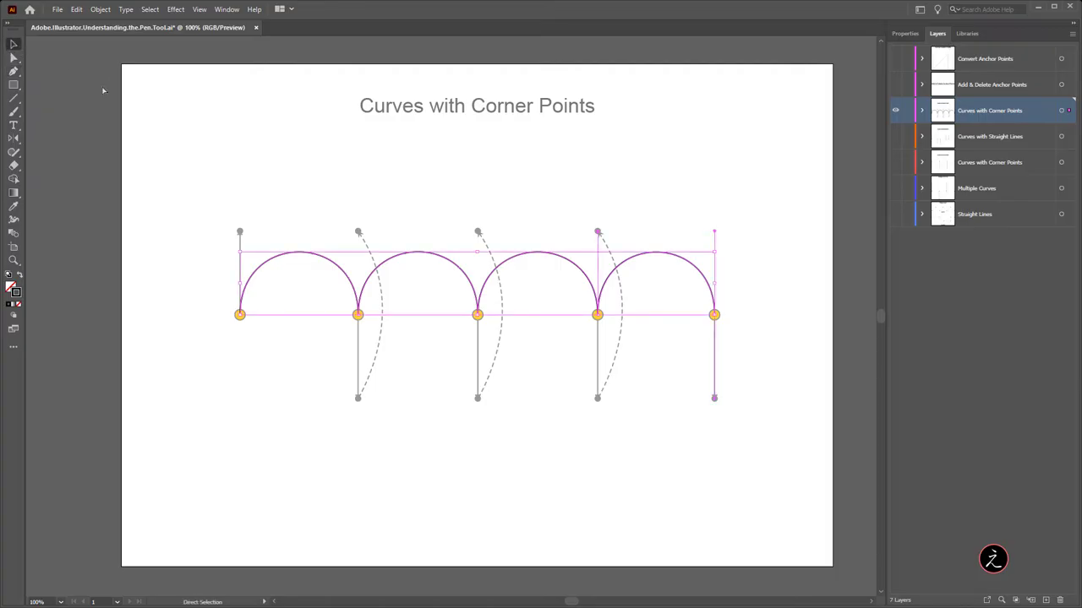
left_click(151, 94)
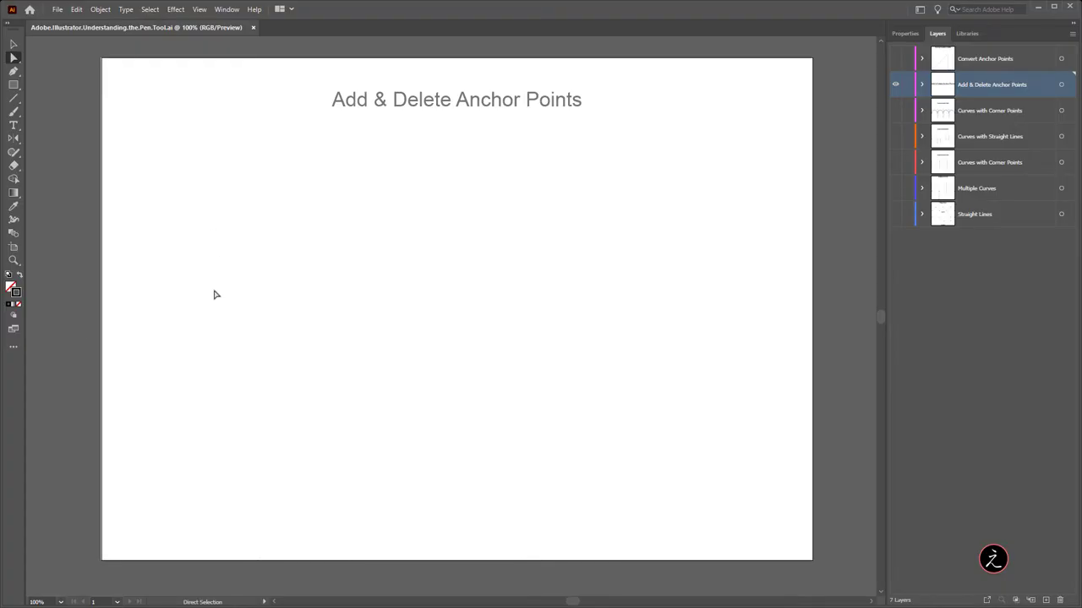
Draw a straight horizontal line with the Pen tool across the middle of the Add & Delete Anchor Points artboard.
key("p")
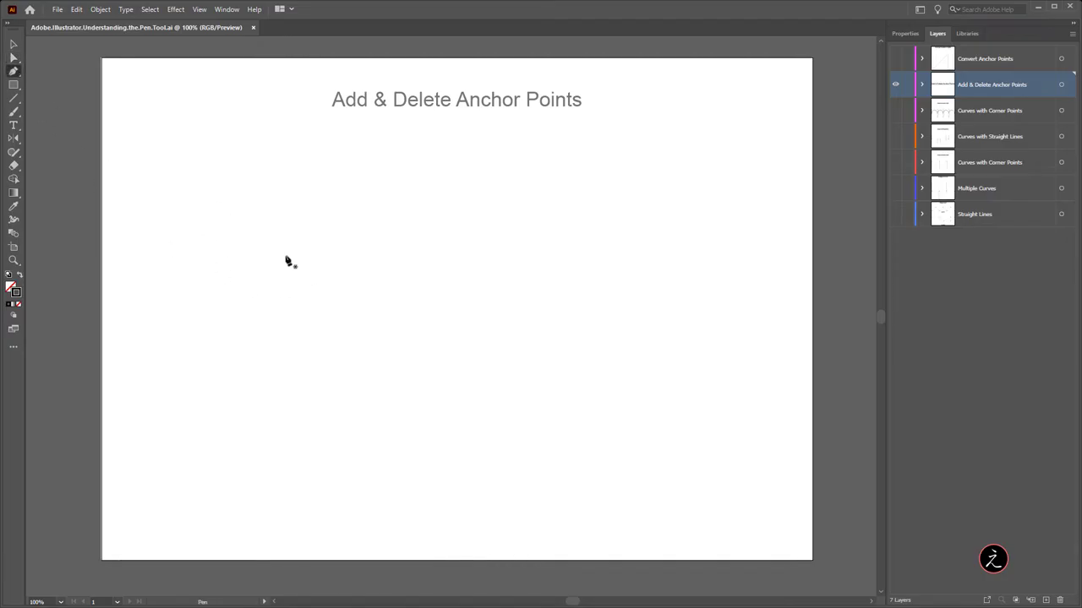
left_click(248, 297)
left_click(703, 298, "shift")
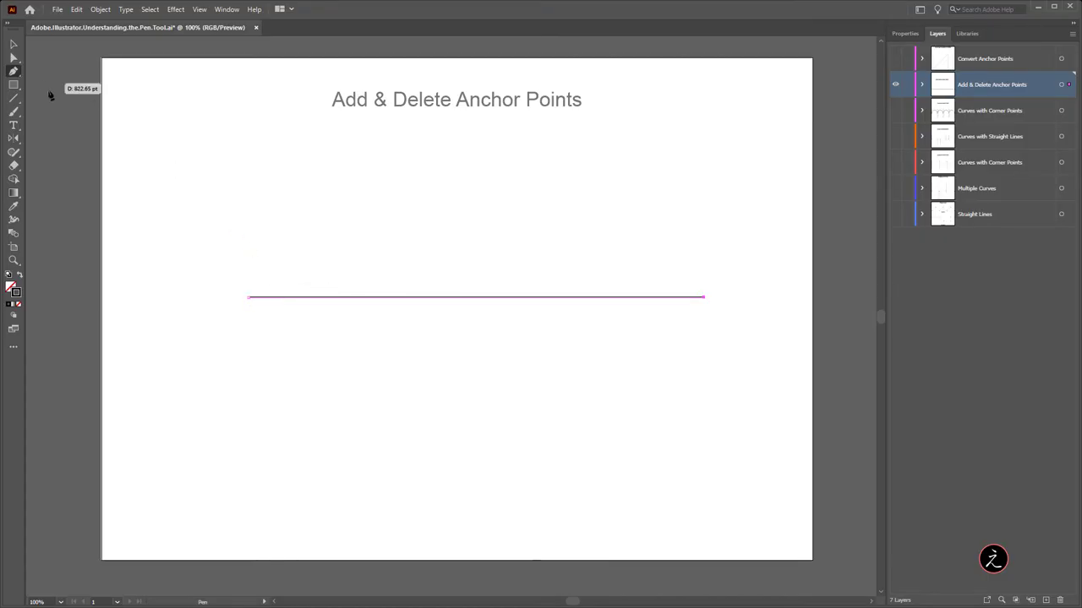
Add four spaced anchor points with the Pen tool from the line's left end to just past its middle.
left_click(299, 298)
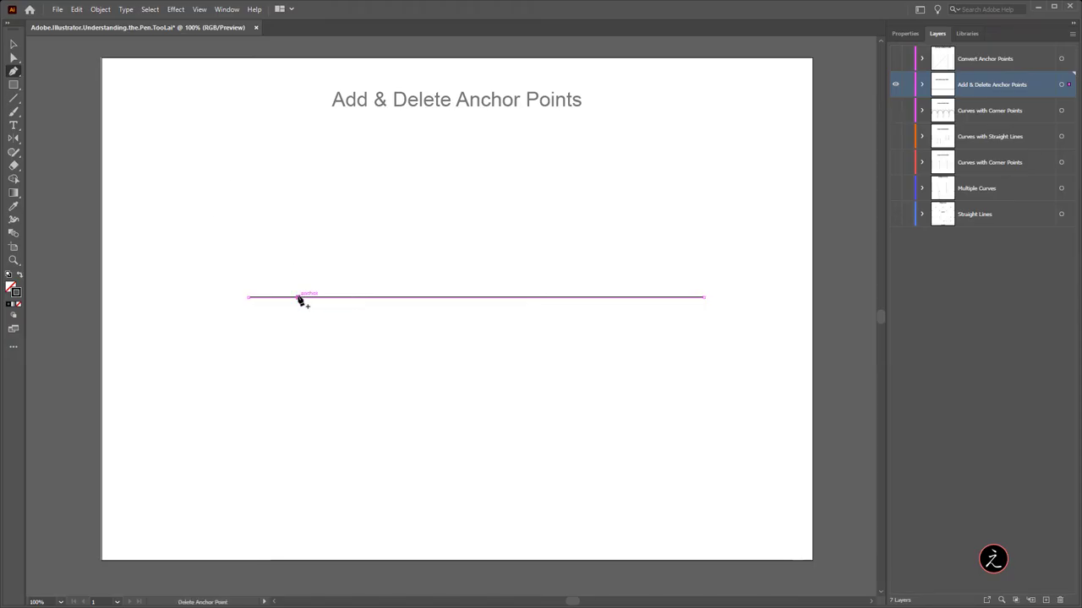
left_click(356, 298)
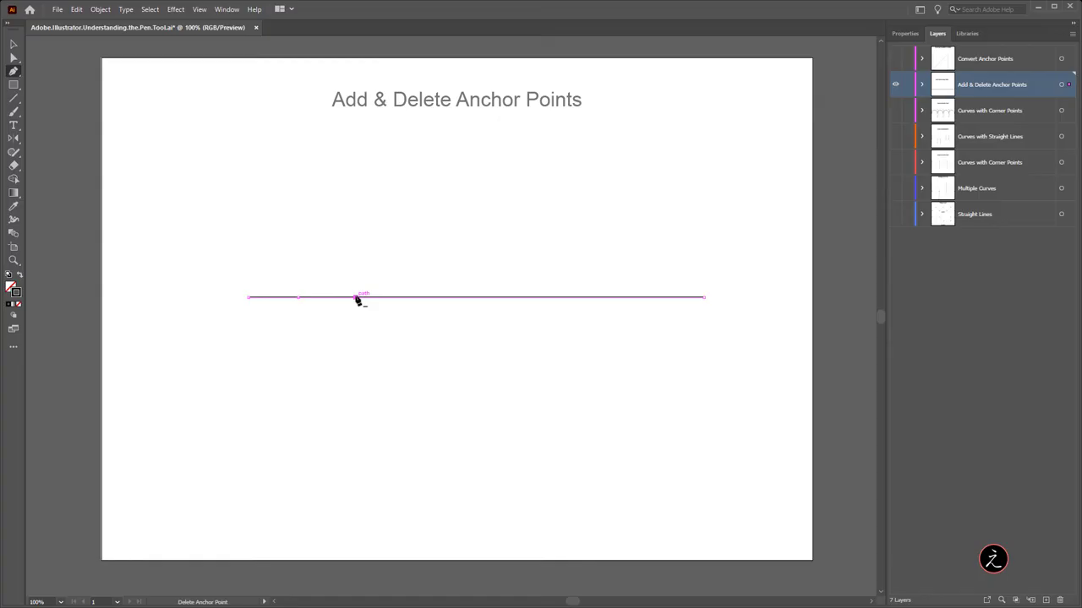
left_click(425, 297)
left_click(490, 297)
Add three more anchor points along the right part of the line with the Add Anchor Point tool.
left_click(13, 72)
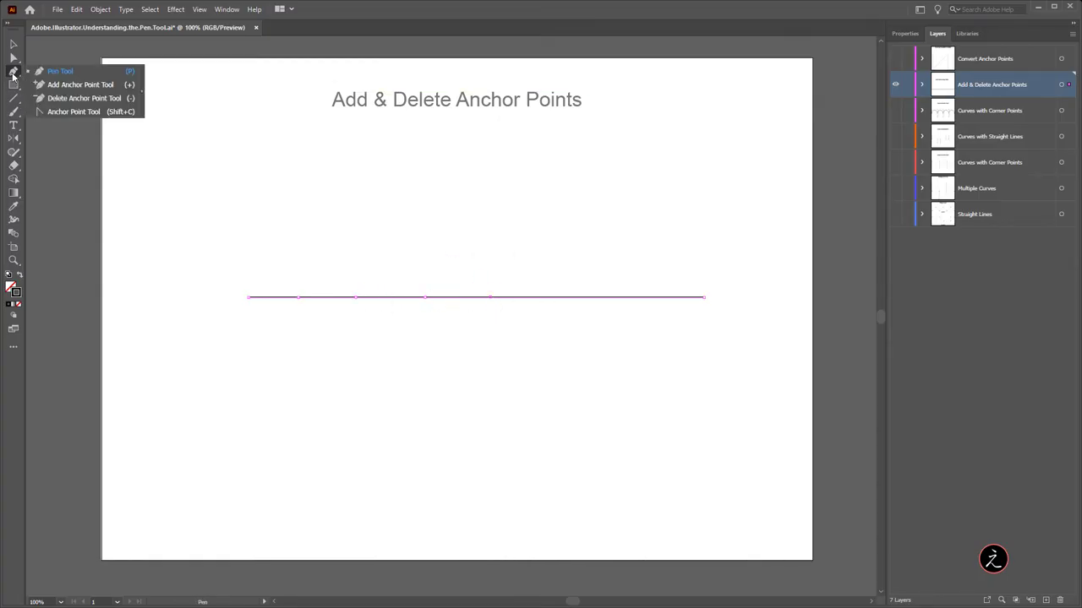
left_click(71, 86)
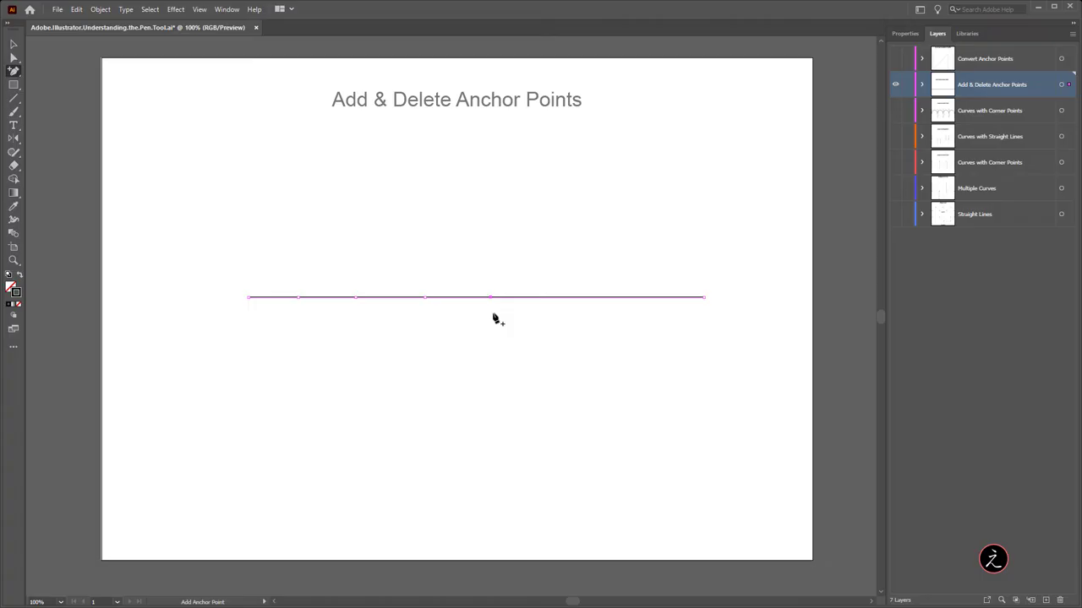
left_click(538, 297)
left_click(610, 298)
left_click(659, 297)
Remove the three inner anchor points nearest the line's left end with the Pen tool.
left_click_drag(12, 74, 76, 72)
left_click(356, 298)
left_click(425, 297)
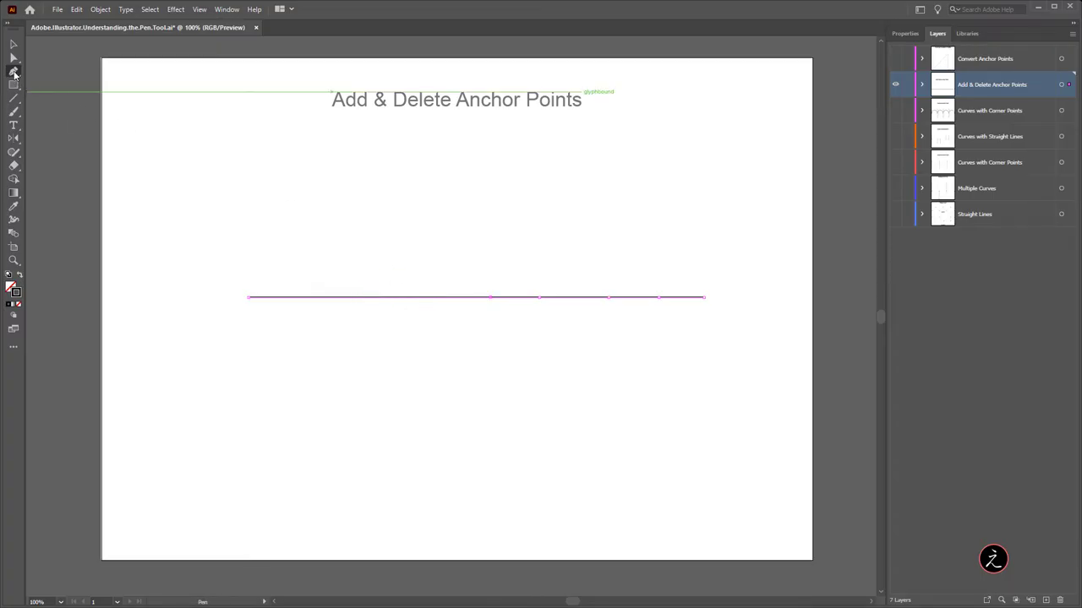
Remove the four remaining inner anchor points from the horizontal line with the Delete Anchor Point tool.
left_click_drag(12, 71, 97, 102)
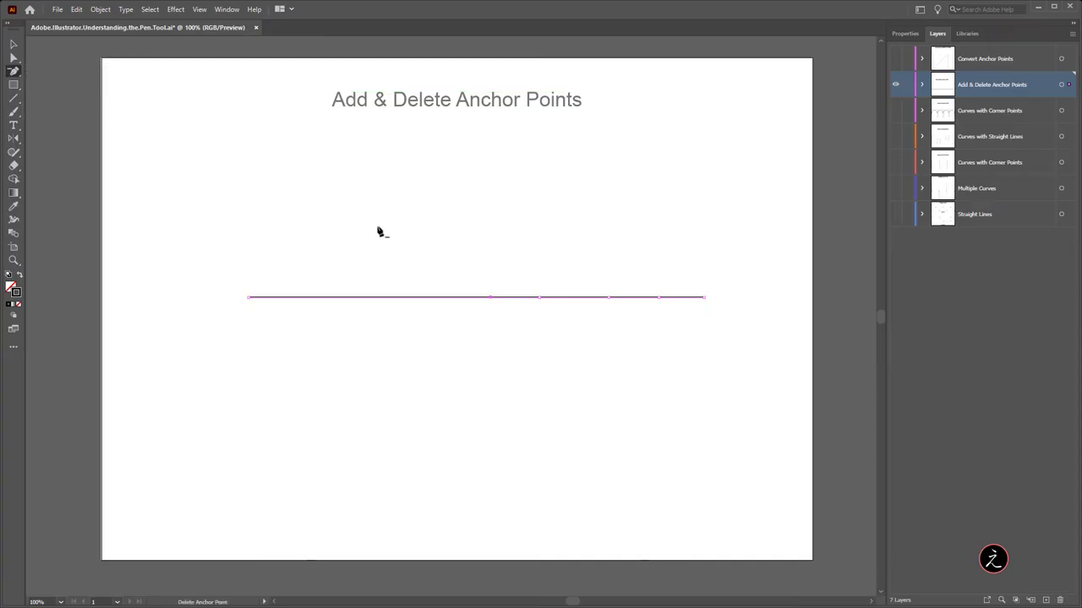
left_click(492, 297)
left_click(539, 297)
left_click(608, 298)
left_click(661, 299)
left_click(15, 54)
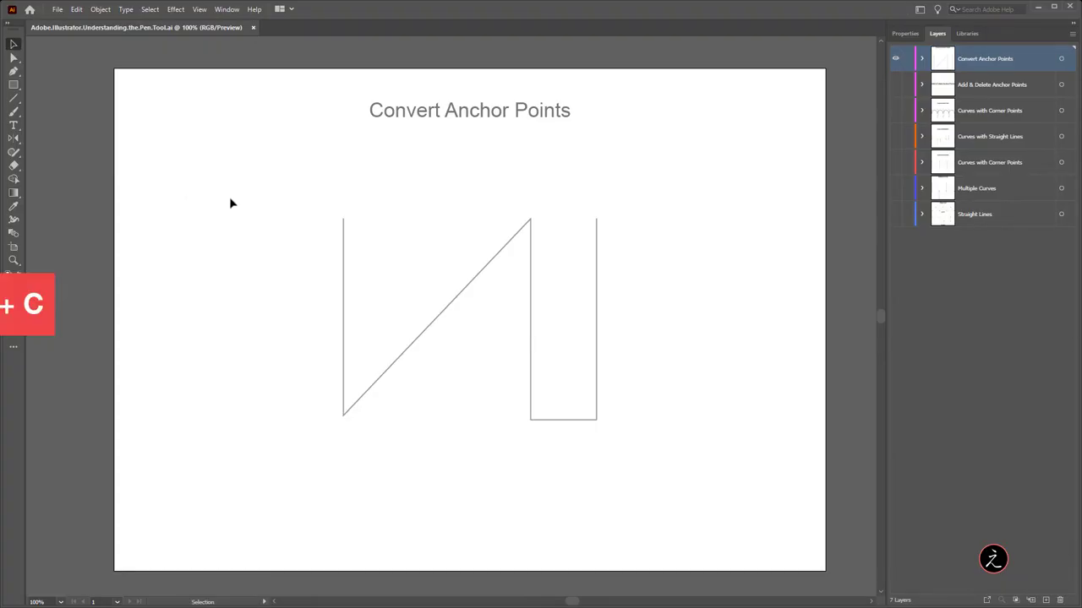
Convert the zigzag path's lower-left, upper-middle and lower-right corners into smooth curves with the Anchor Point tool.
key("shift")
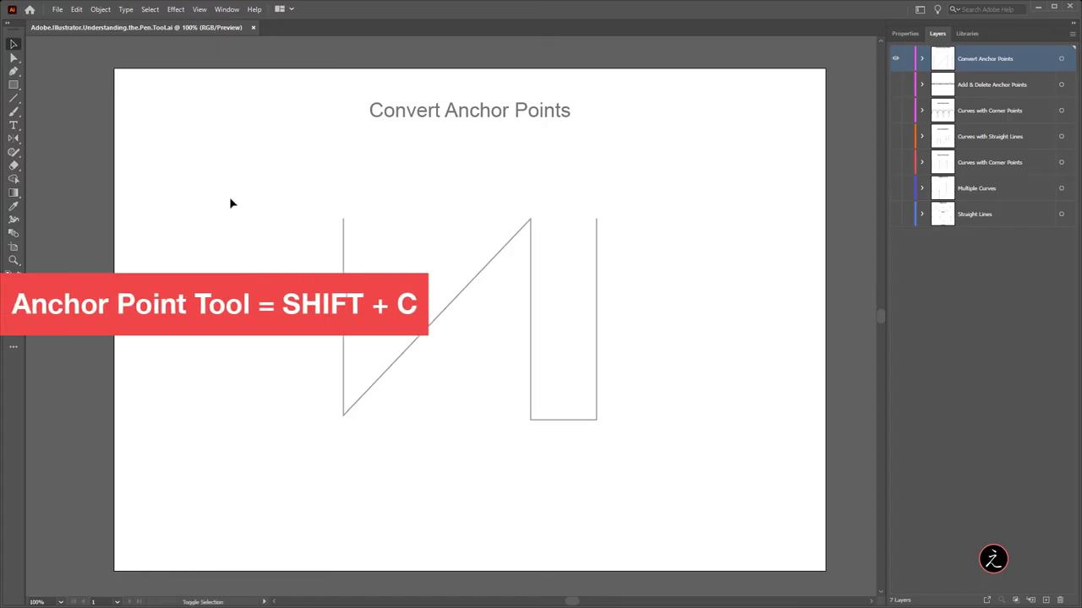
key("shift+c")
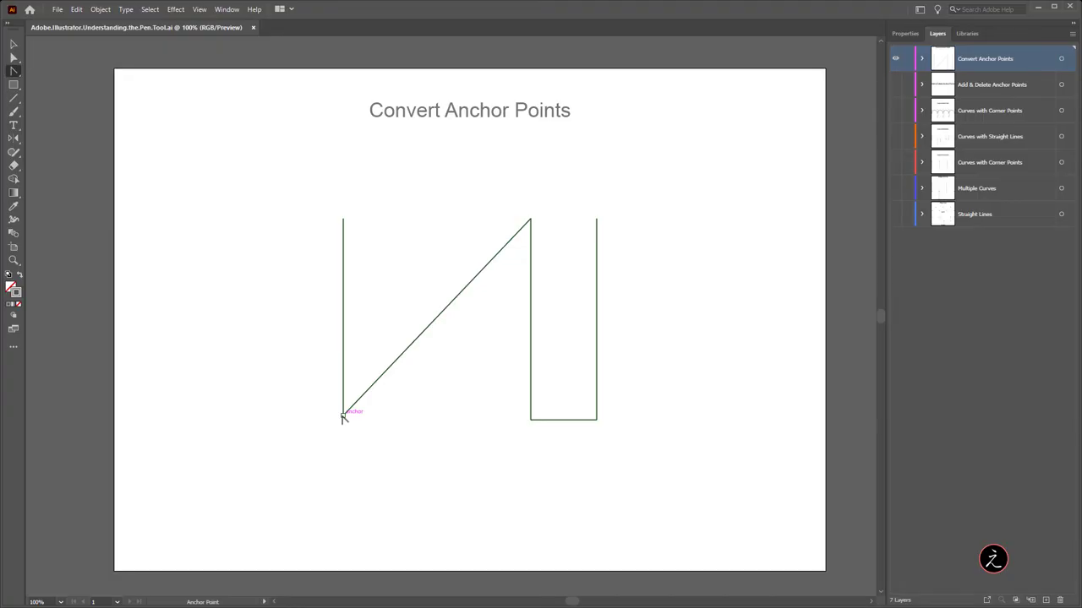
left_click_drag(343, 415, 399, 447)
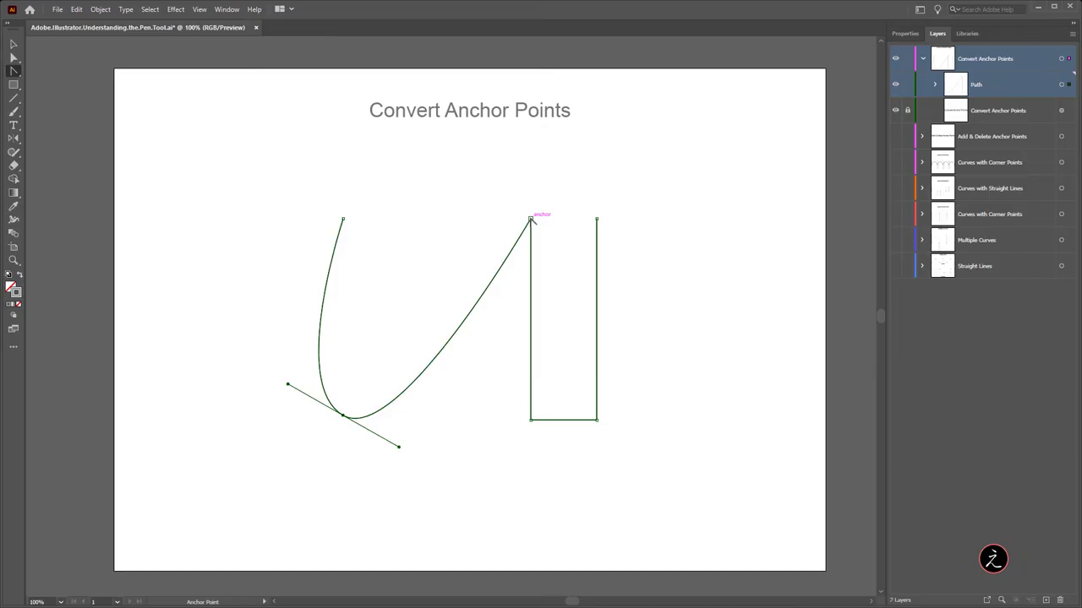
left_click_drag(530, 219, 575, 204)
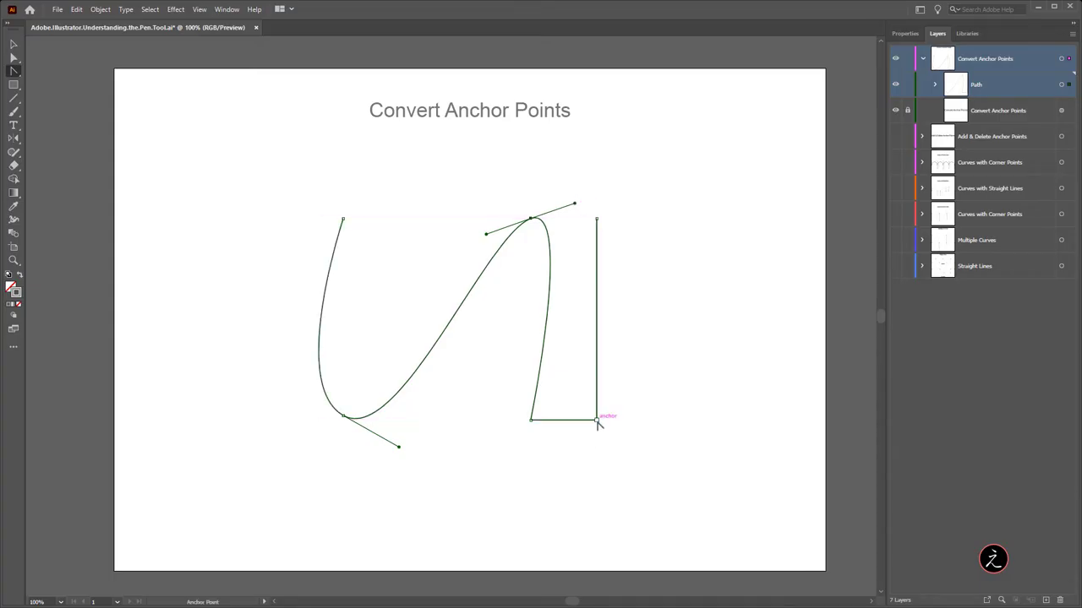
left_click_drag(597, 420, 654, 371)
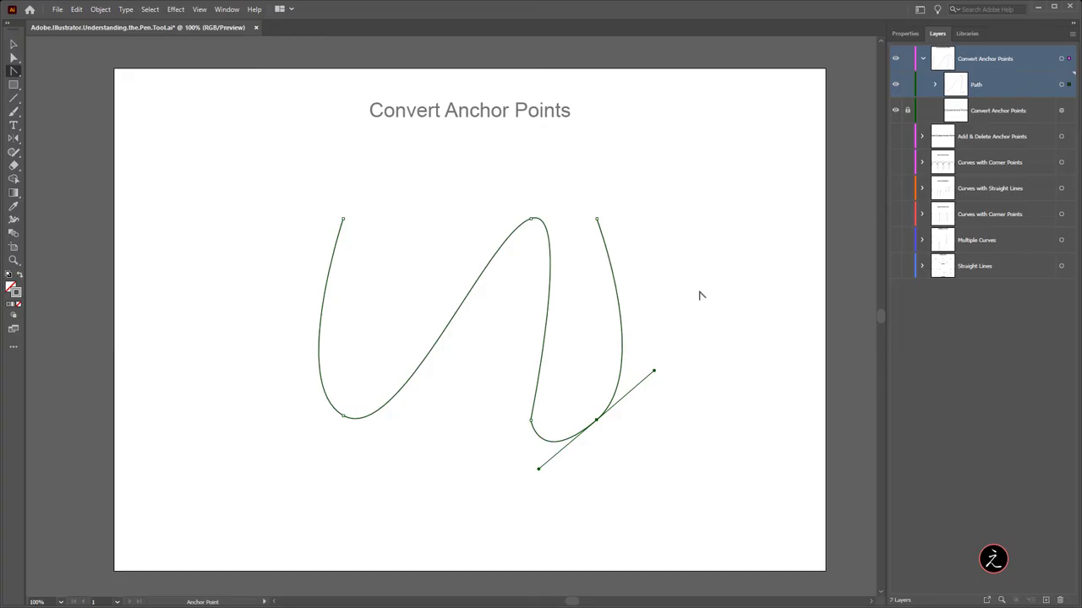
Convert the path's three smooth points back to corner points with the Anchor Point tool and deselect the path.
left_click(596, 420)
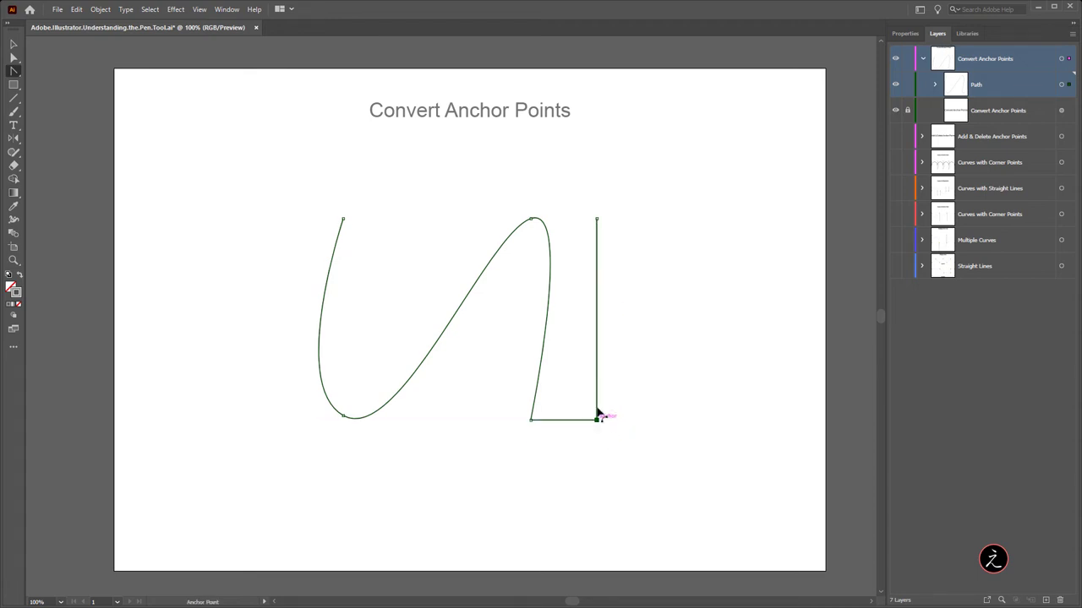
left_click(531, 219)
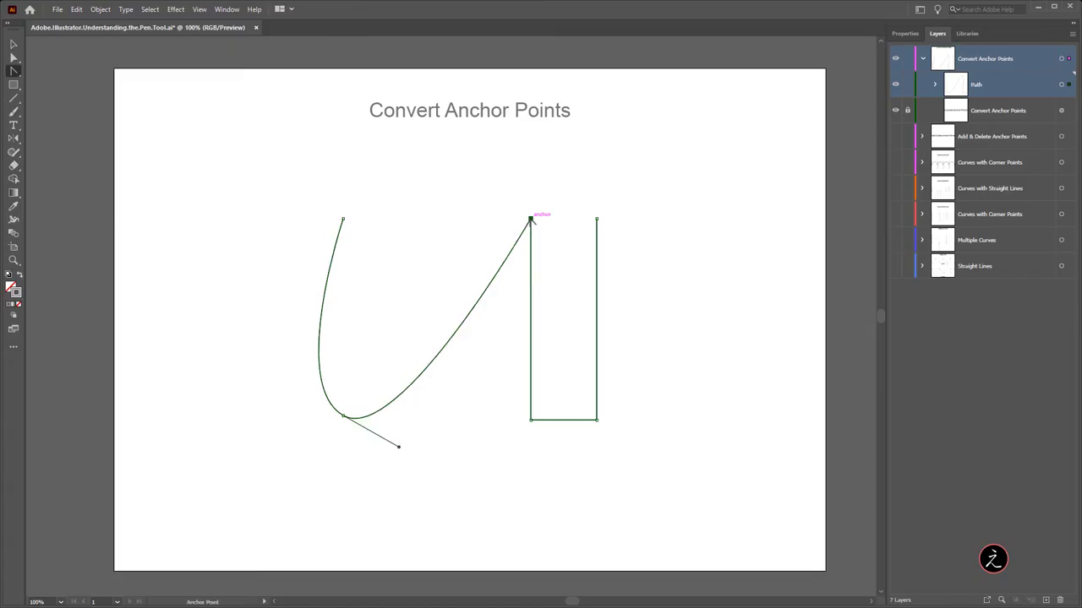
left_click(344, 418)
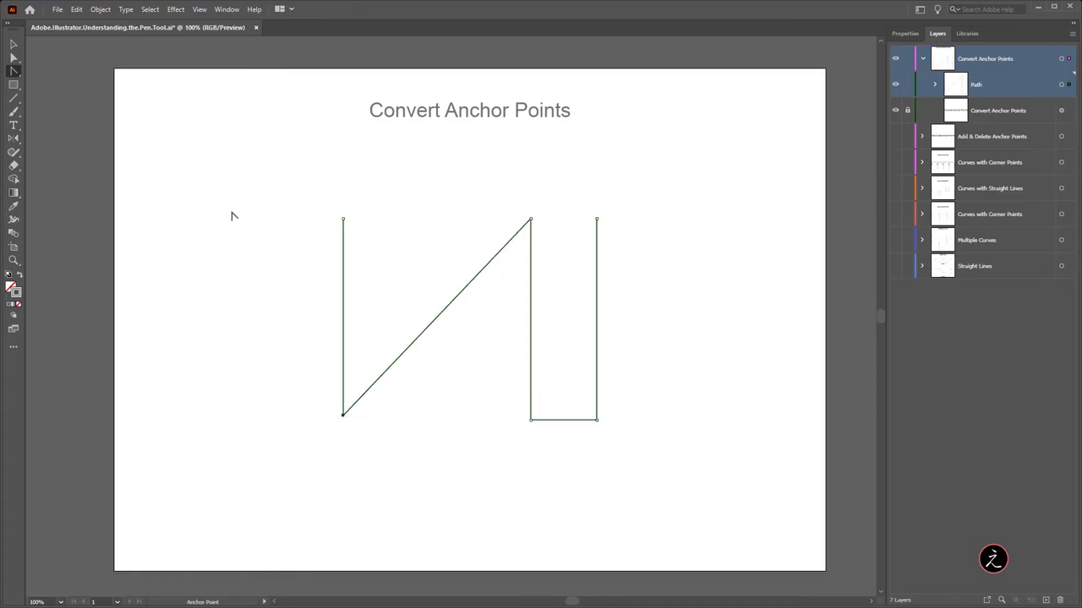
left_click(14, 44)
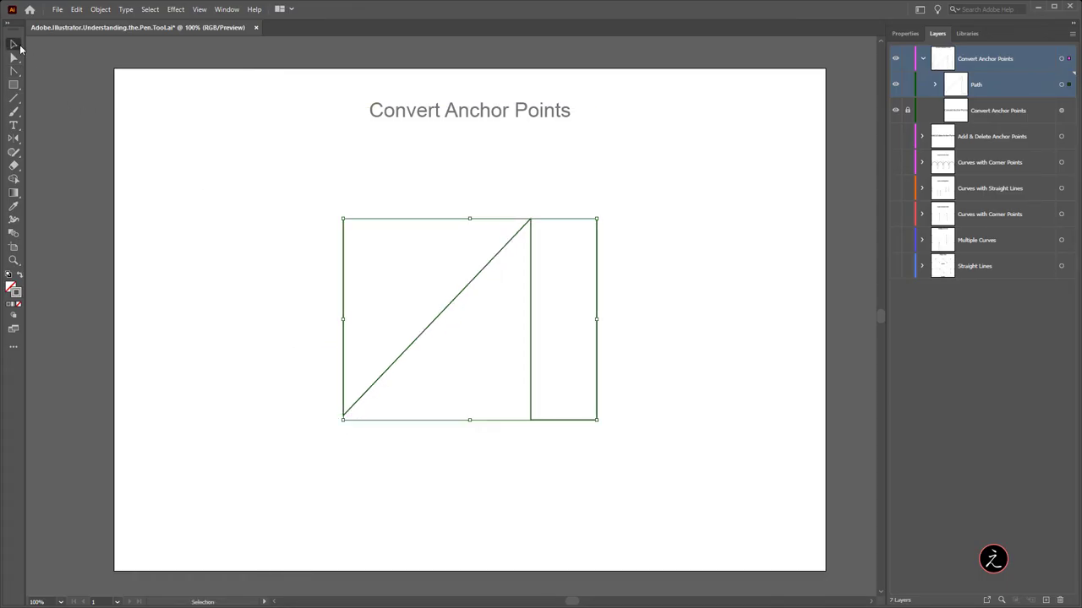
left_click(281, 157)
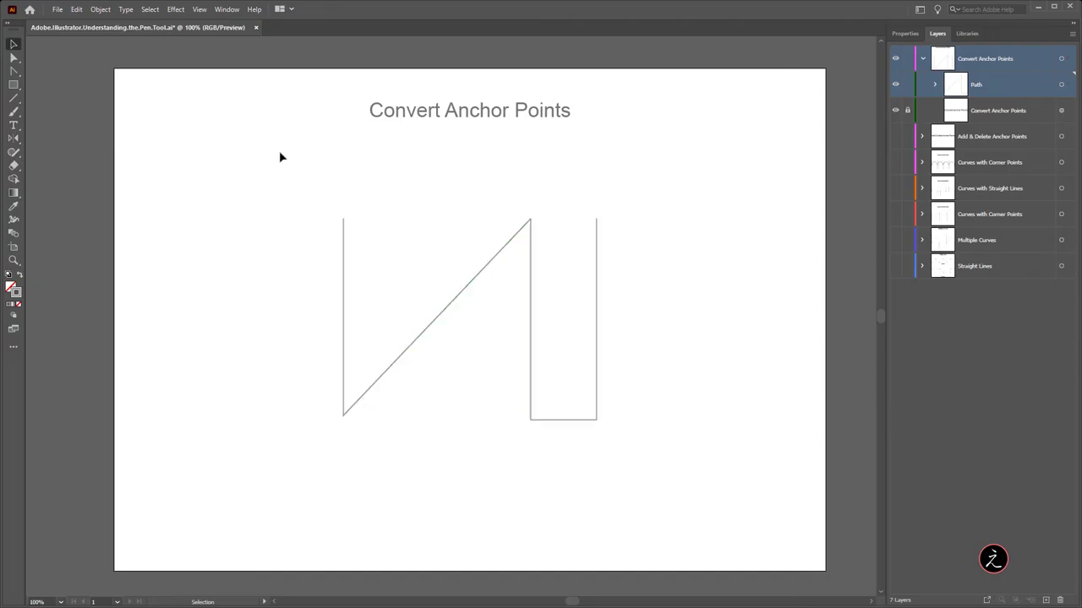
Select the path's lower-left and upper-middle anchors individually with Direct Selection and convert each to a smooth point.
left_click(14, 60)
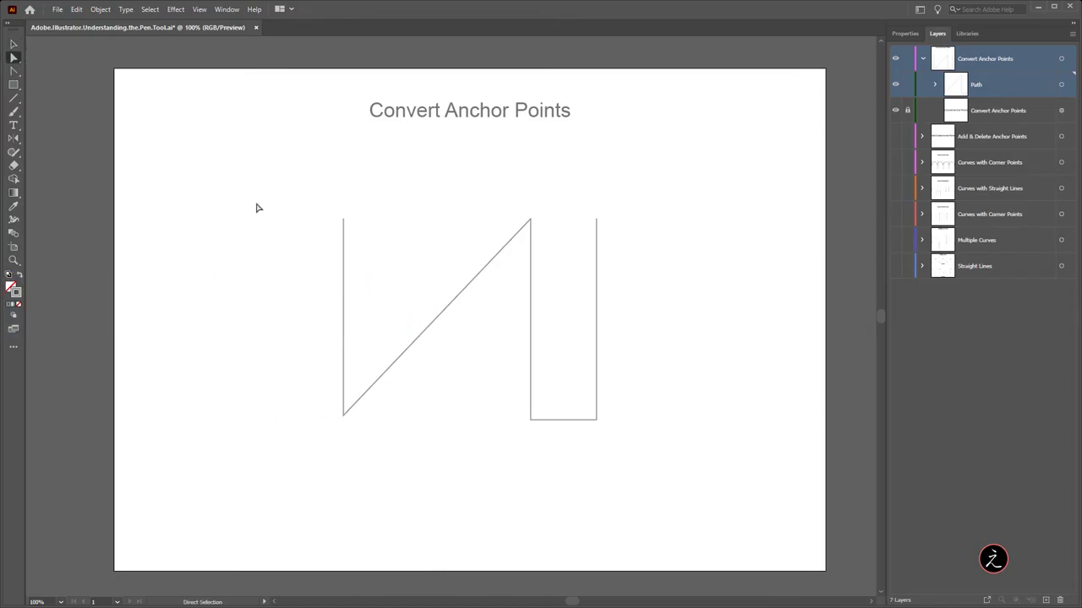
left_click(343, 415)
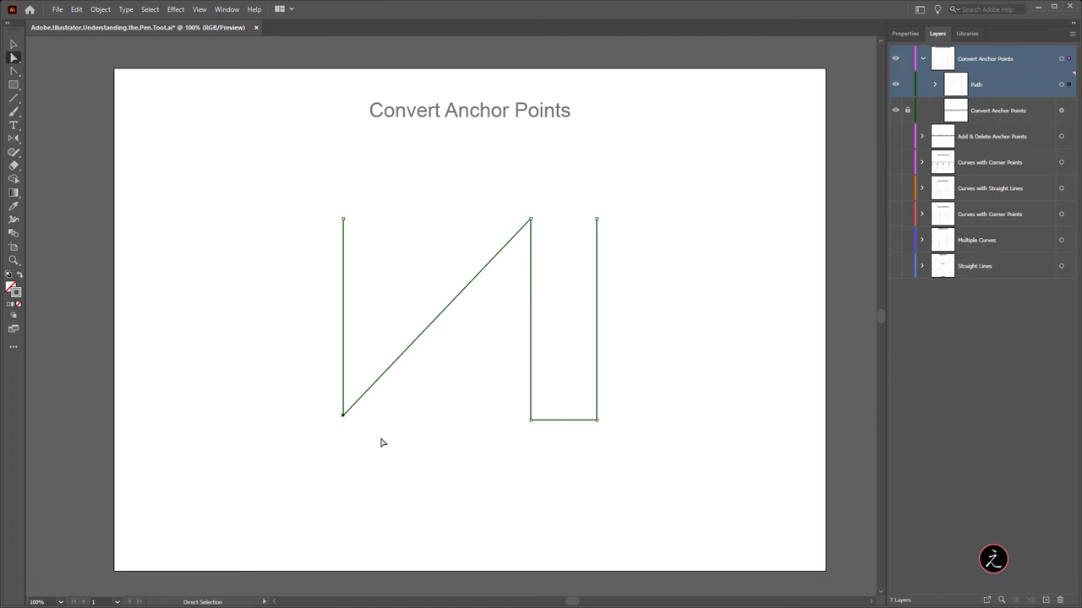
left_click(906, 34)
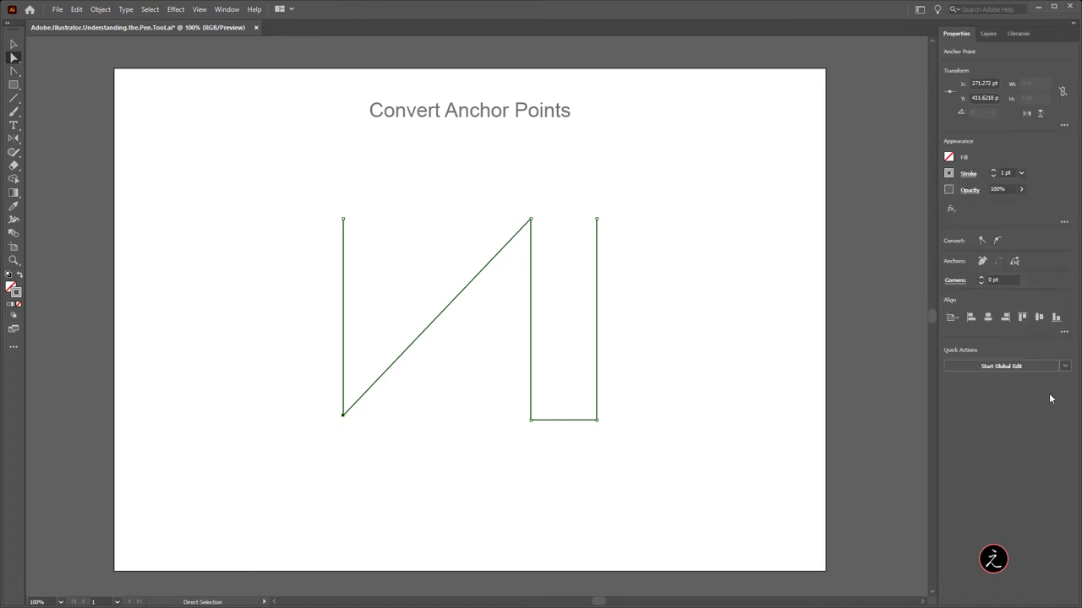
left_click(998, 242)
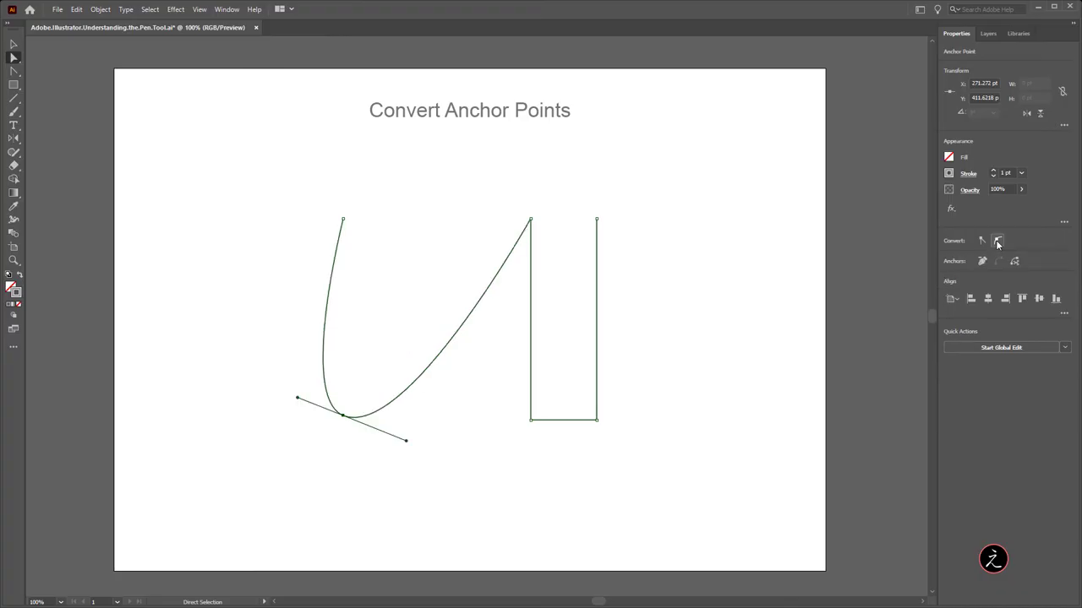
left_click(532, 222)
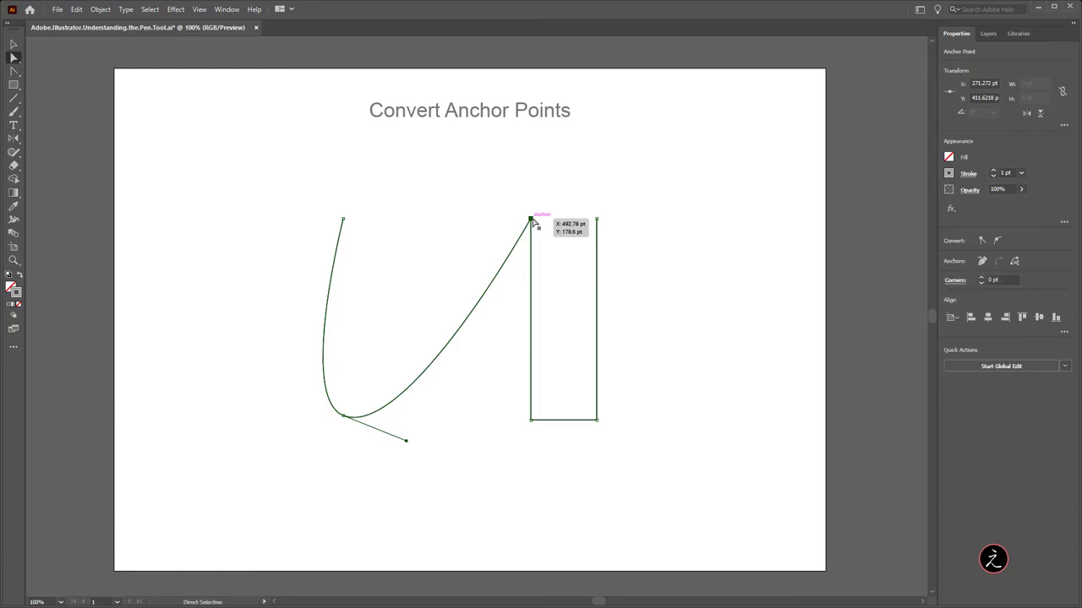
left_click(1004, 241)
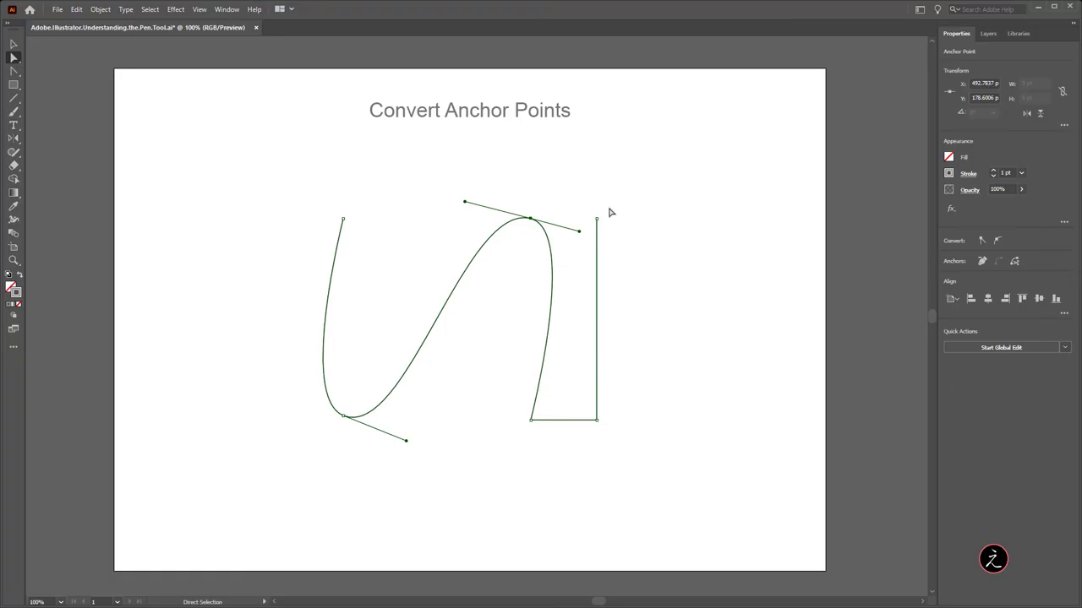
Convert the upper-middle and lower-left smooth points back to corners with the anchor Convert option, and deselect the path.
left_click(982, 243)
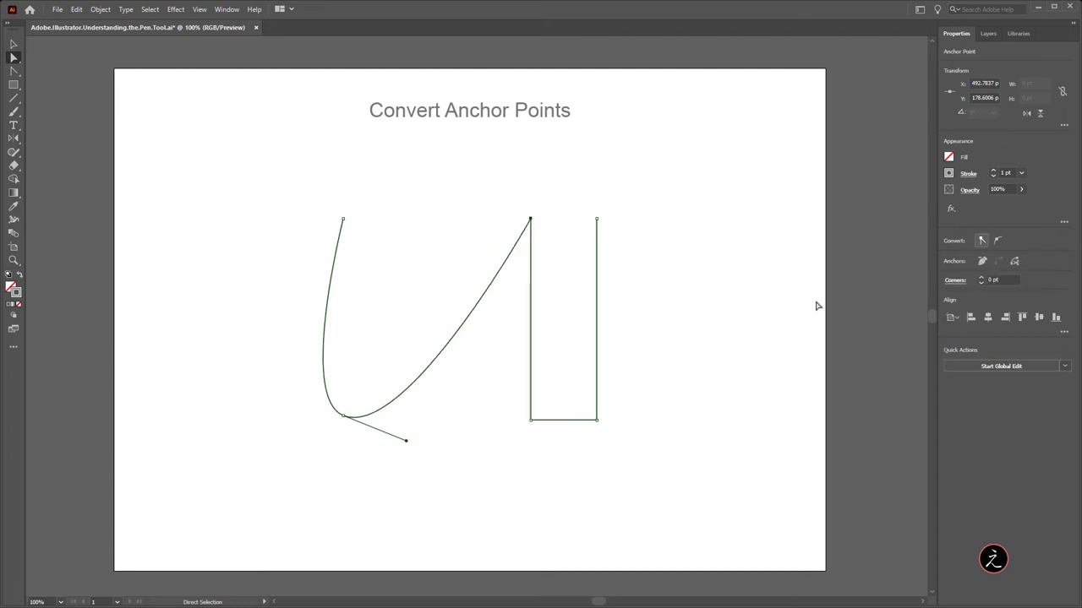
left_click(343, 416)
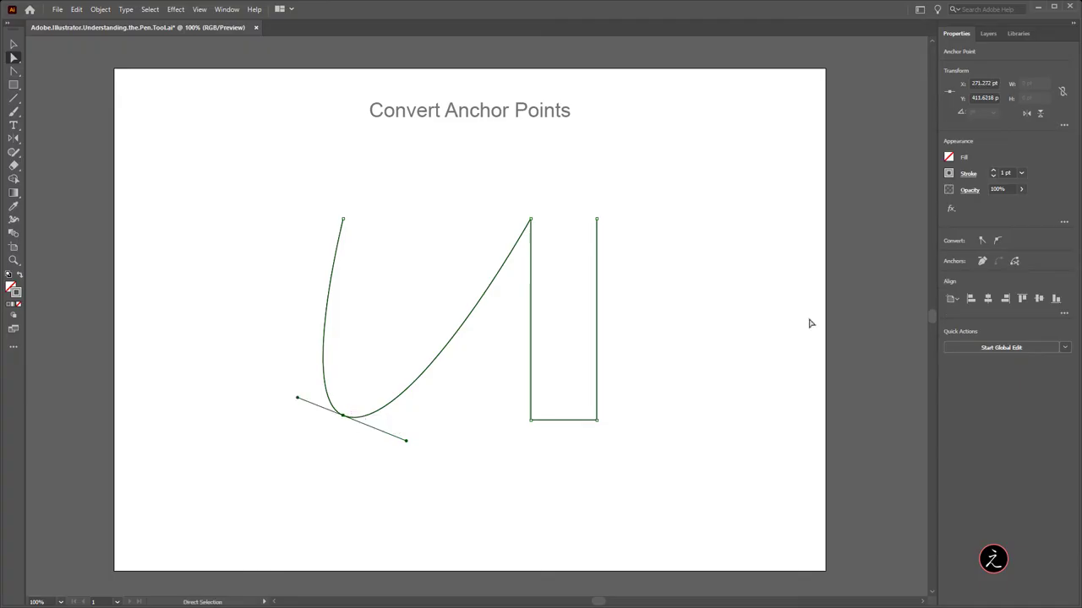
left_click(982, 242)
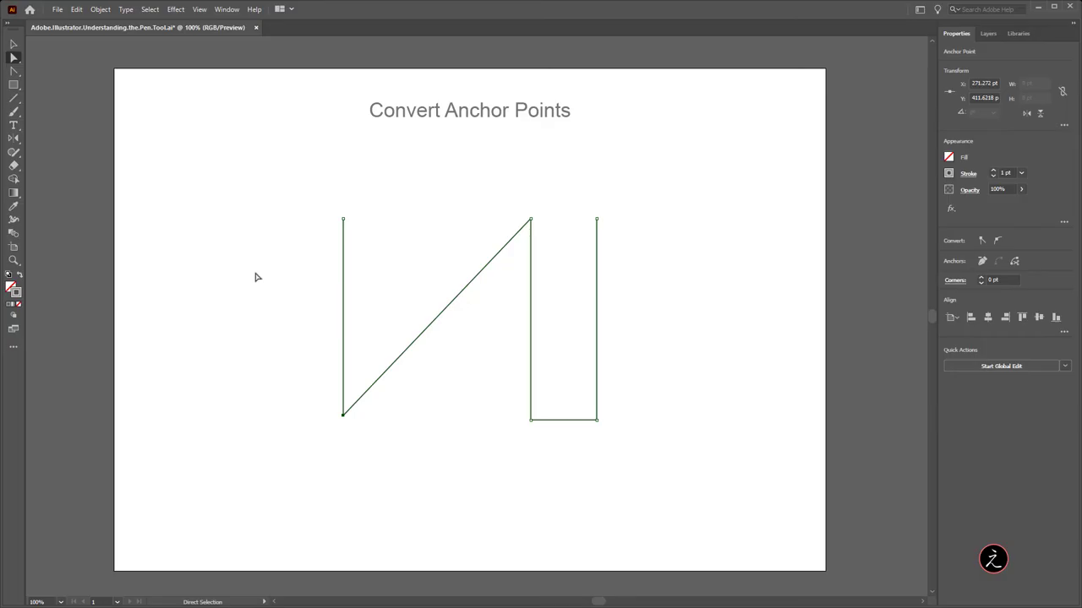
left_click(257, 277)
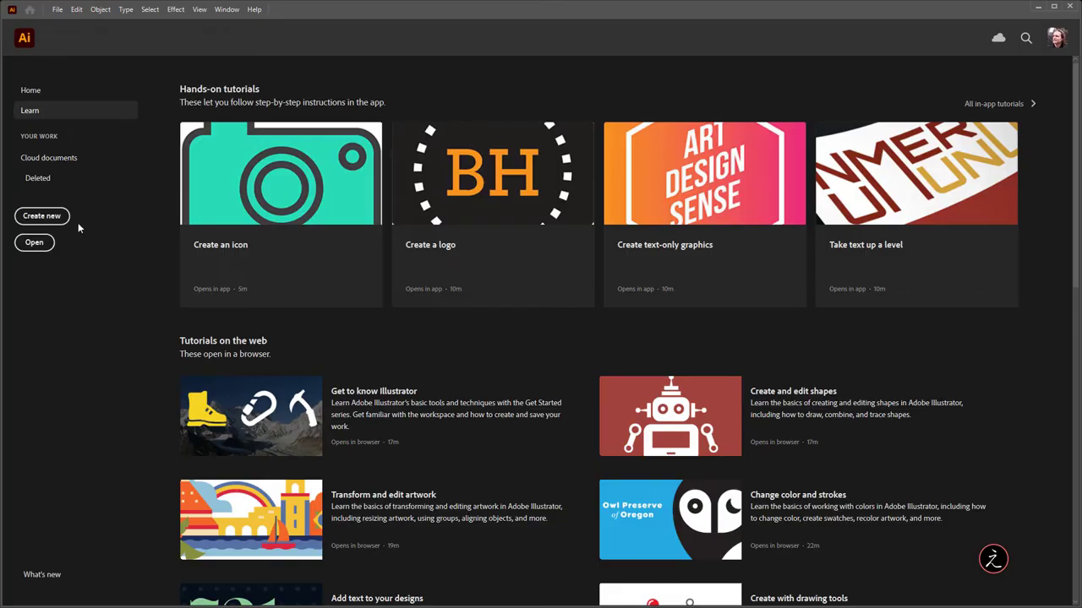
Create a new print document from the A4 preset in landscape orientation, named Ornament.
left_click(50, 217)
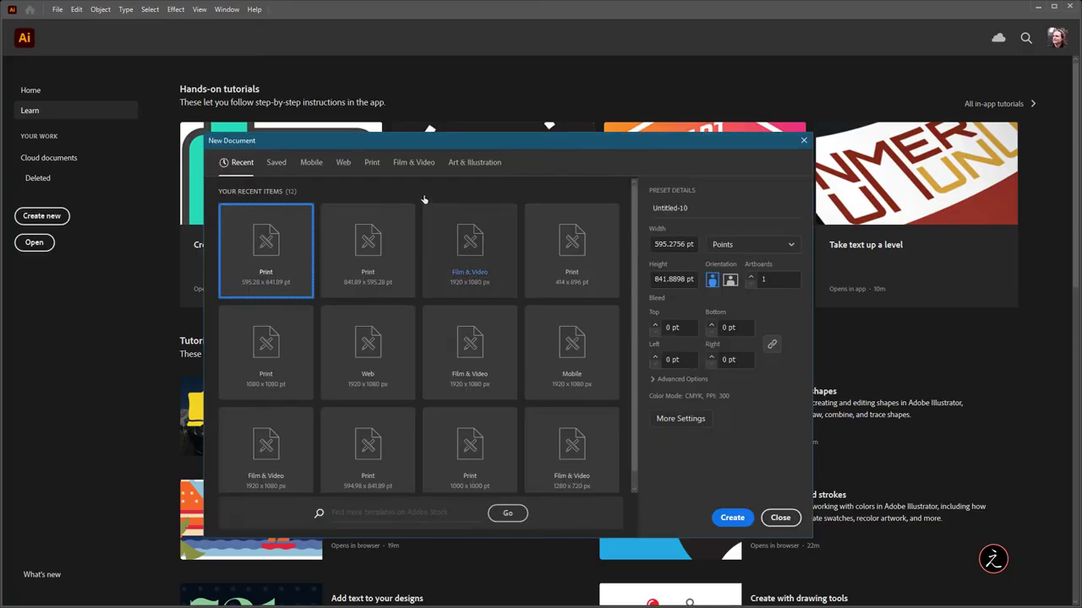
left_click(372, 163)
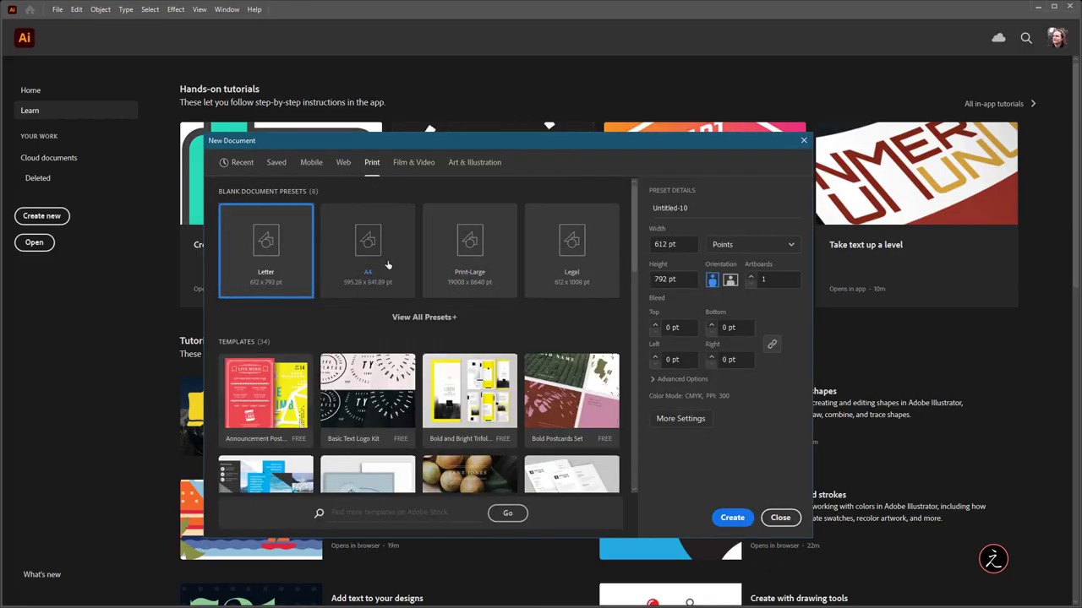
left_click(366, 252)
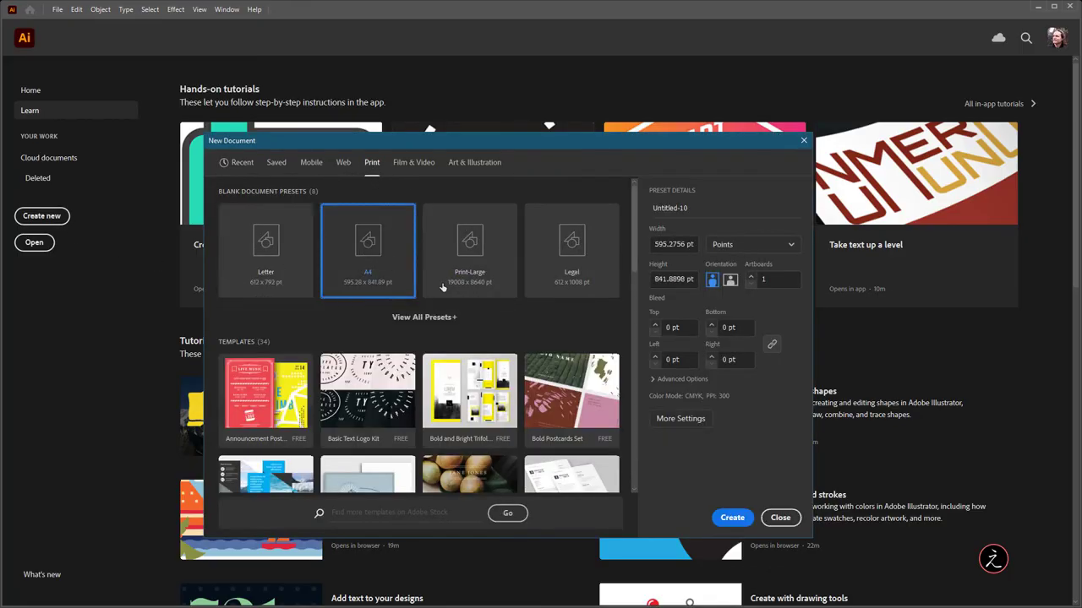
left_click(731, 282)
double_click(689, 208)
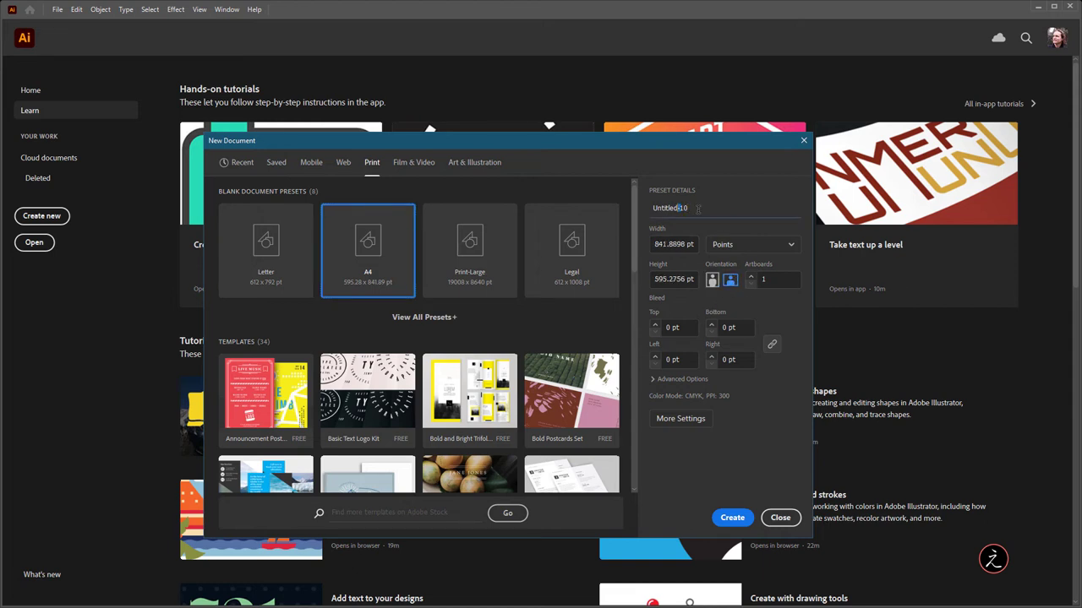
key("ctrl+a")
type("Ornament")
left_click(741, 514)
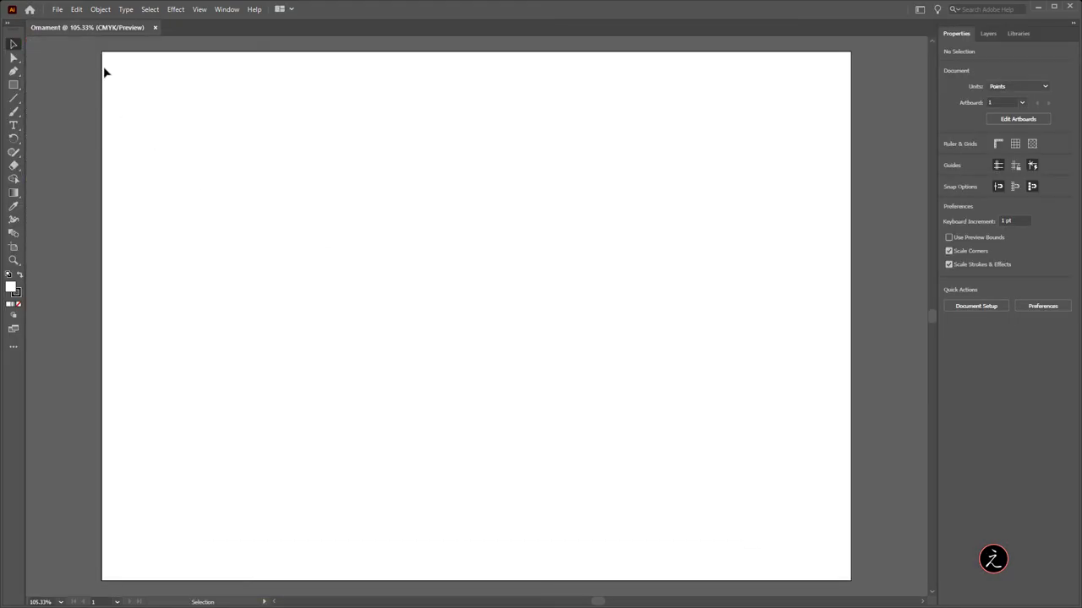
Place Ornament.png from the Desktop into the document as a template.
left_click(58, 10)
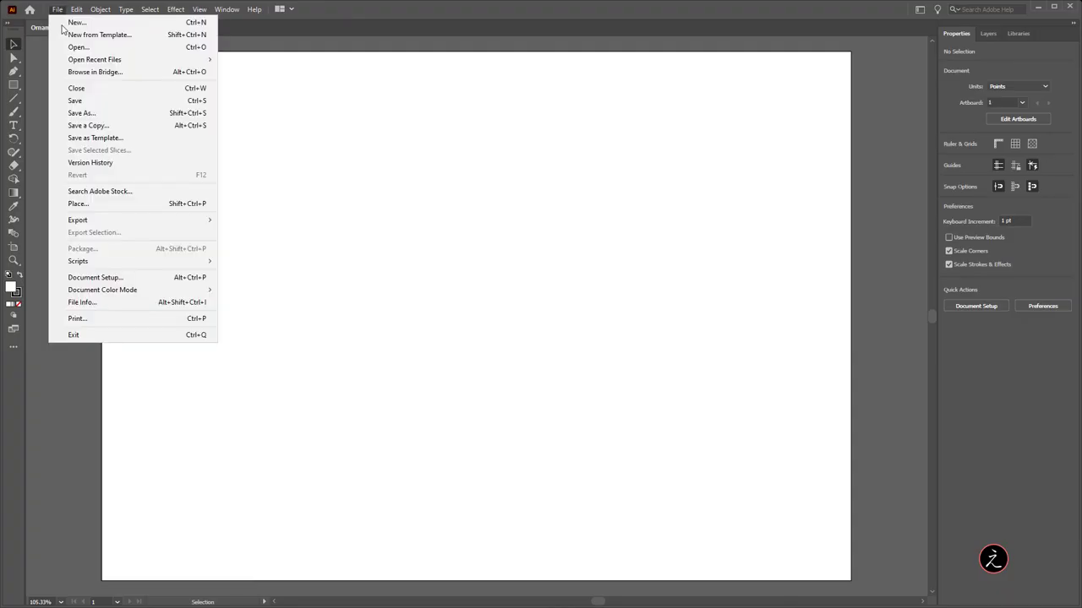
left_click(144, 208)
left_click(266, 170)
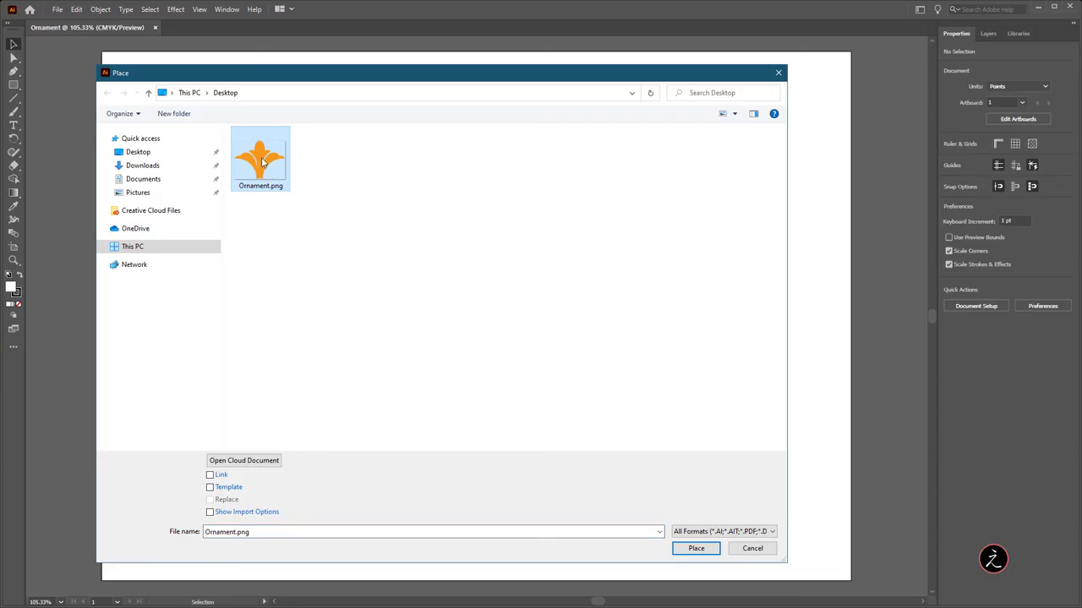
left_click(228, 487)
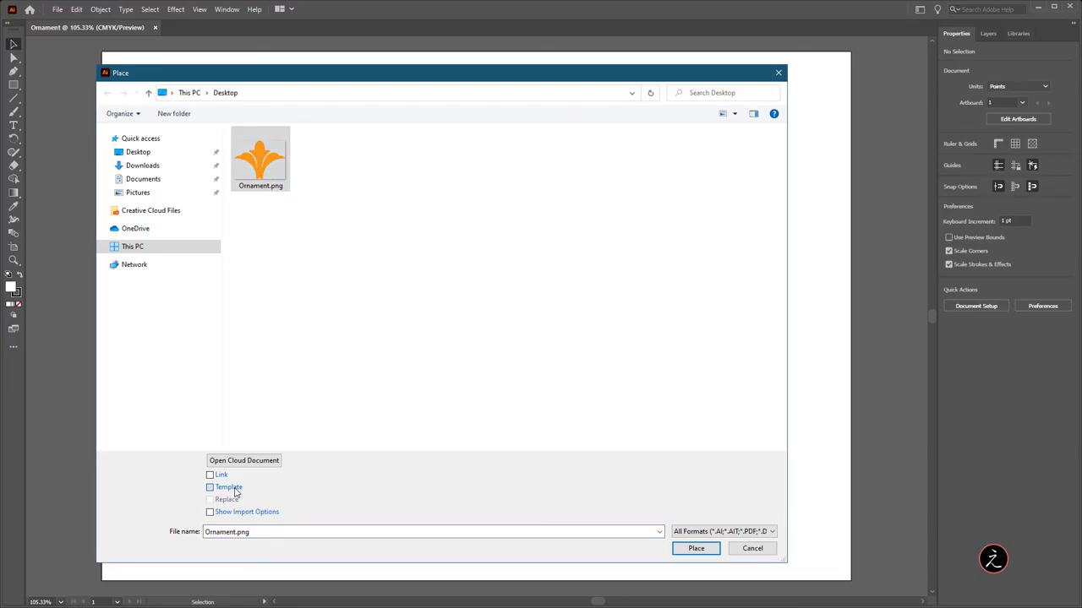
left_click(695, 549)
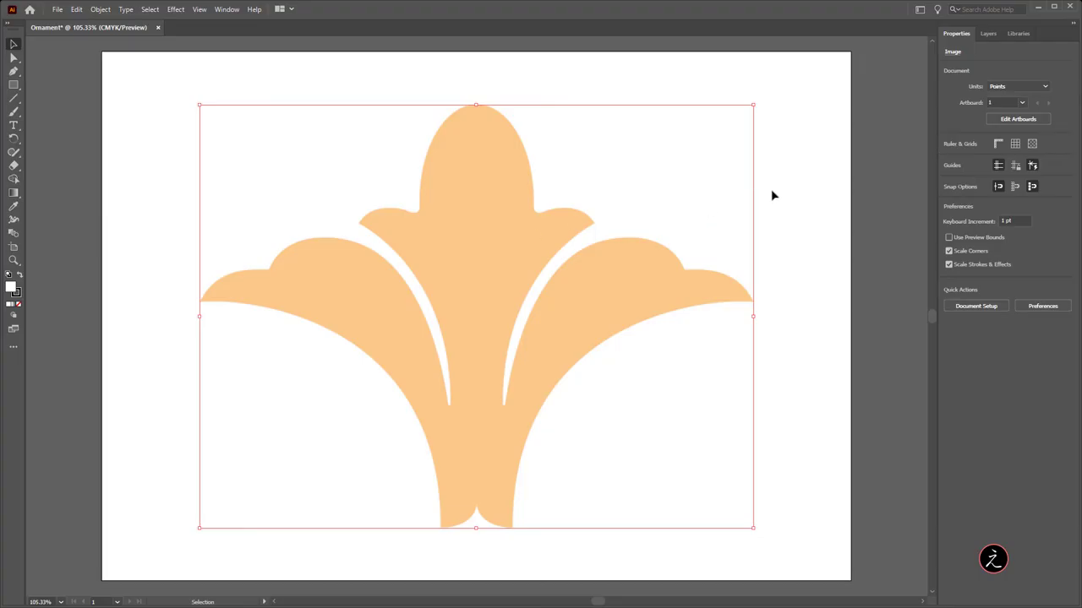
Set the layer list's row size to a custom 40 pixels.
left_click(987, 33)
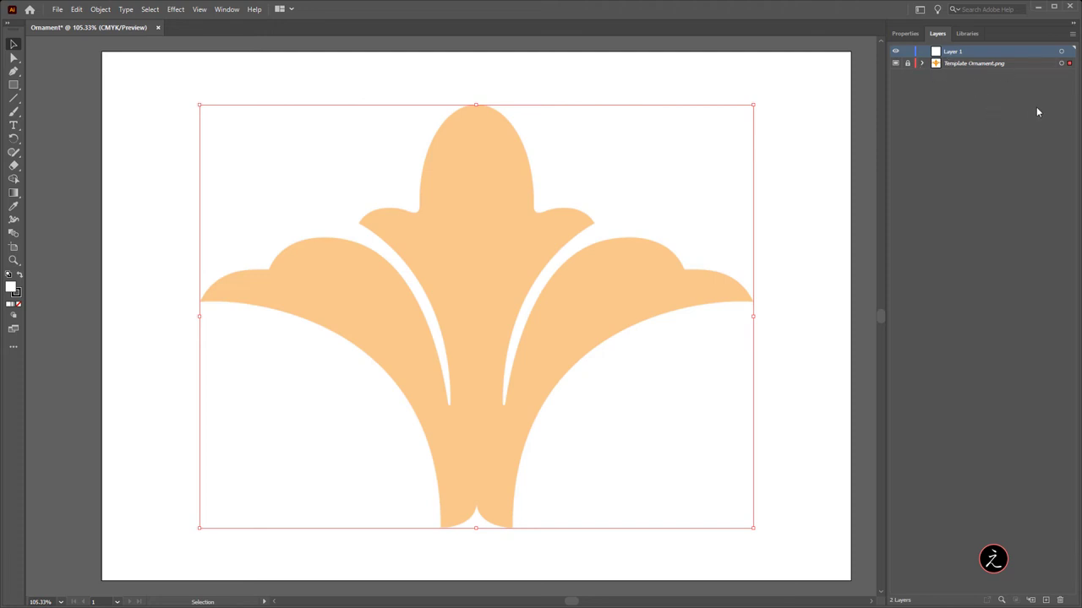
left_click(1071, 37)
left_click(1014, 317)
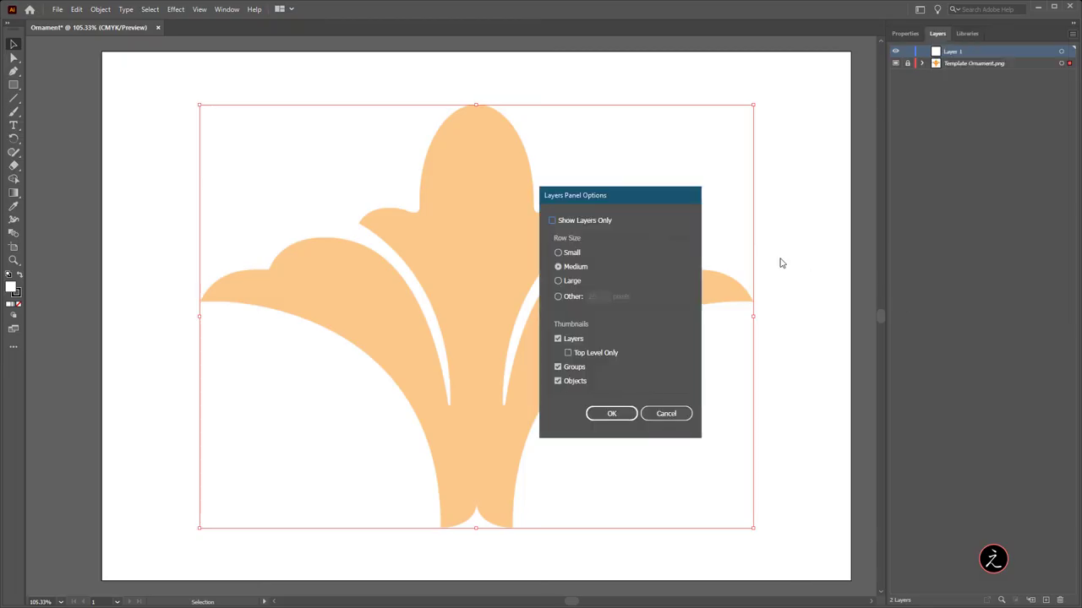
left_click(576, 282)
left_click(564, 299)
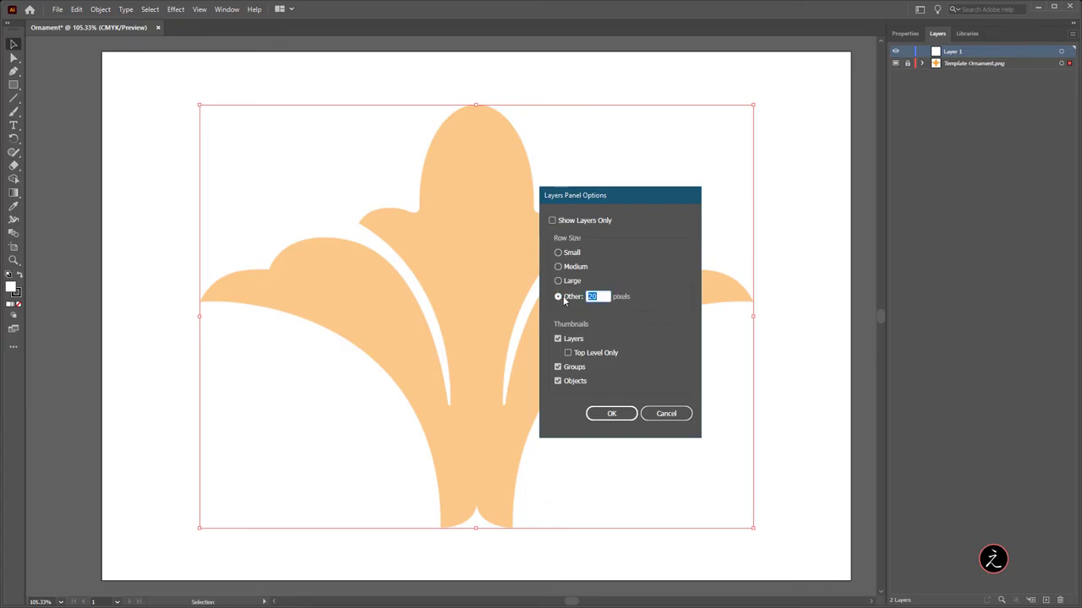
type("40")
key("Return")
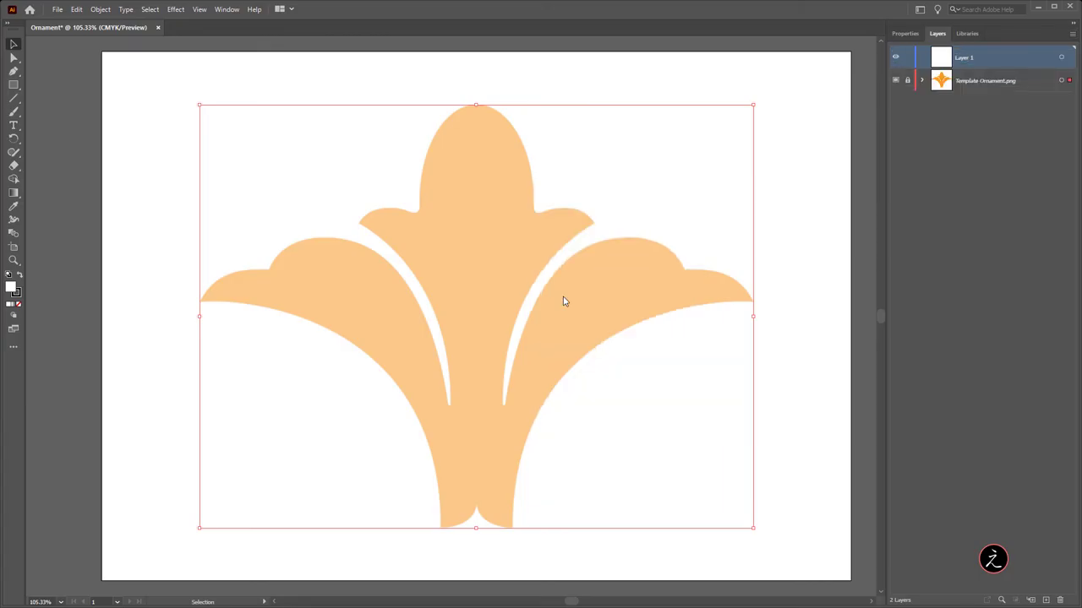
Set the template layer's image dimming to 30% in its layer options.
left_click(938, 84)
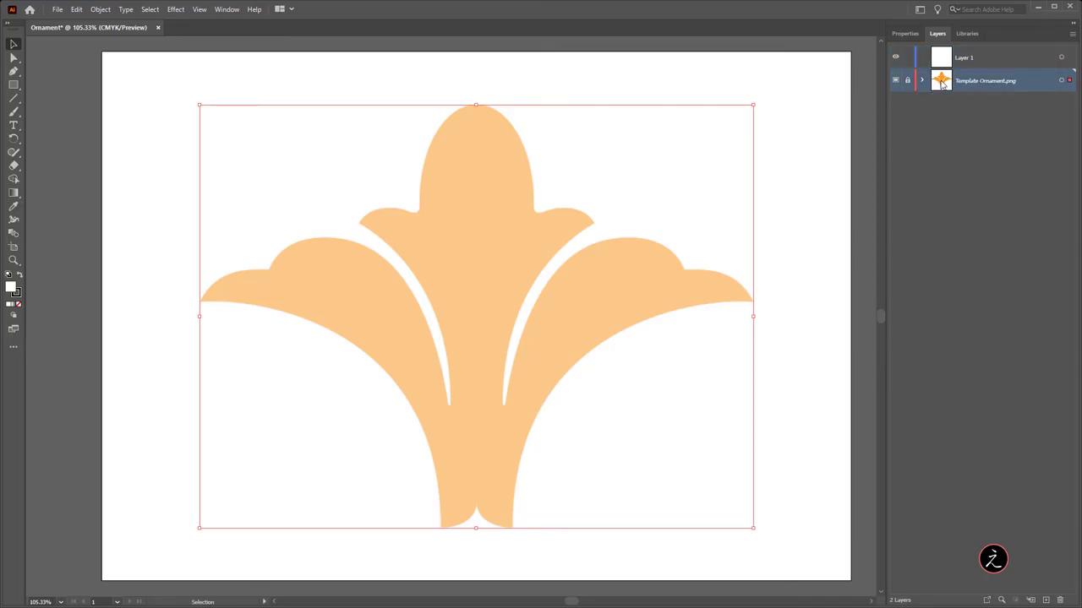
double_click(940, 83)
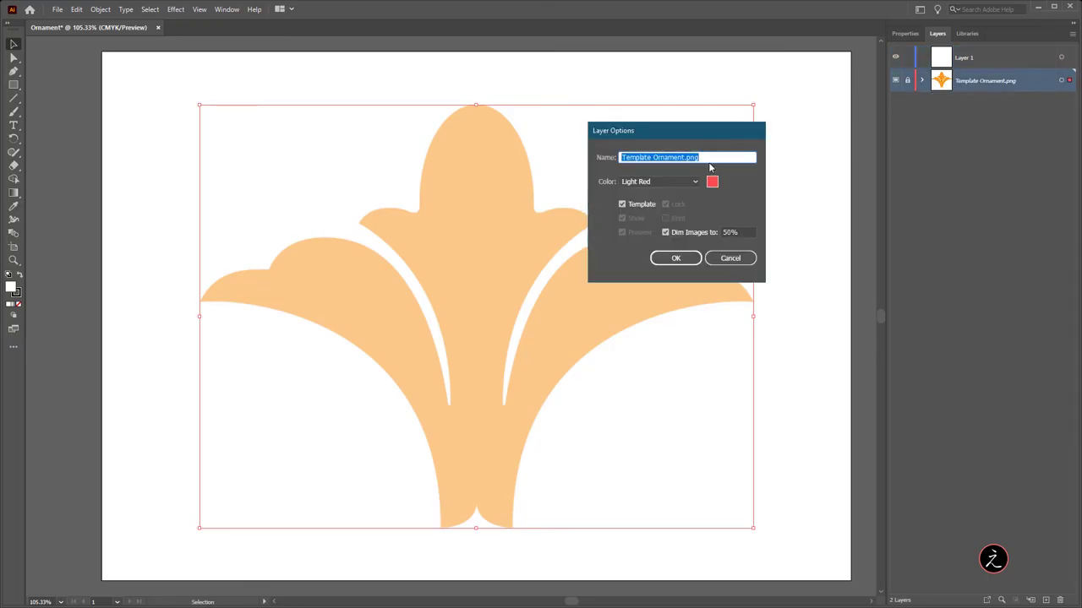
left_click_drag(703, 135, 607, 174)
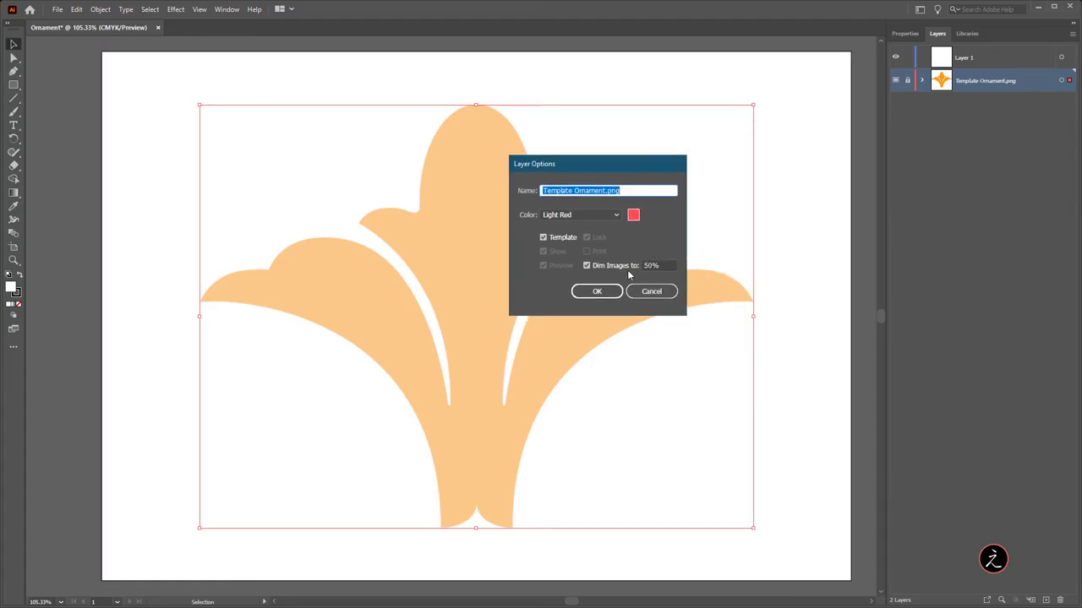
key("Tab")
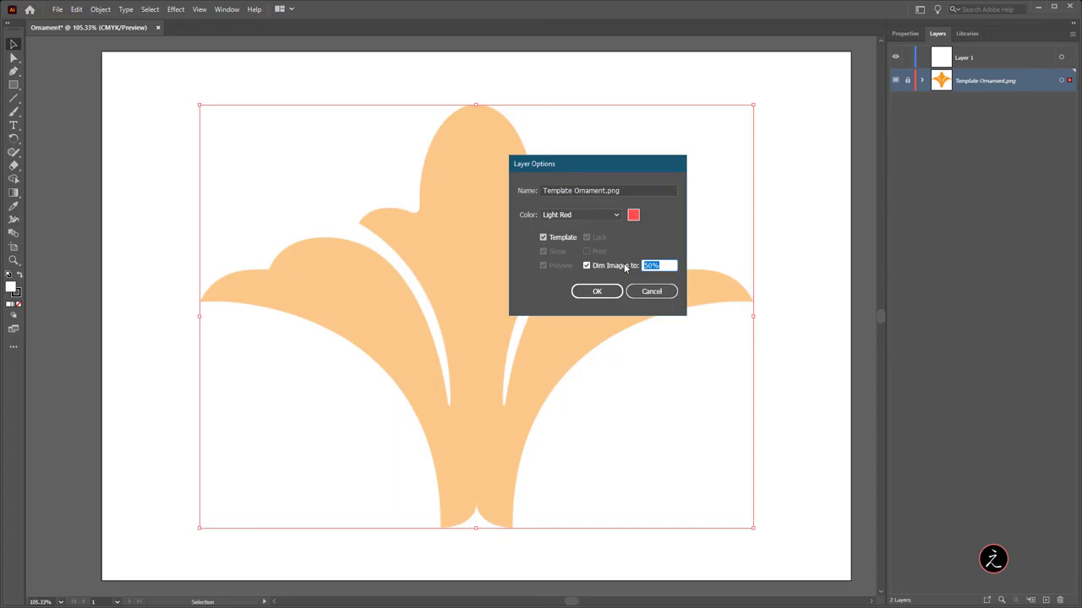
type("30")
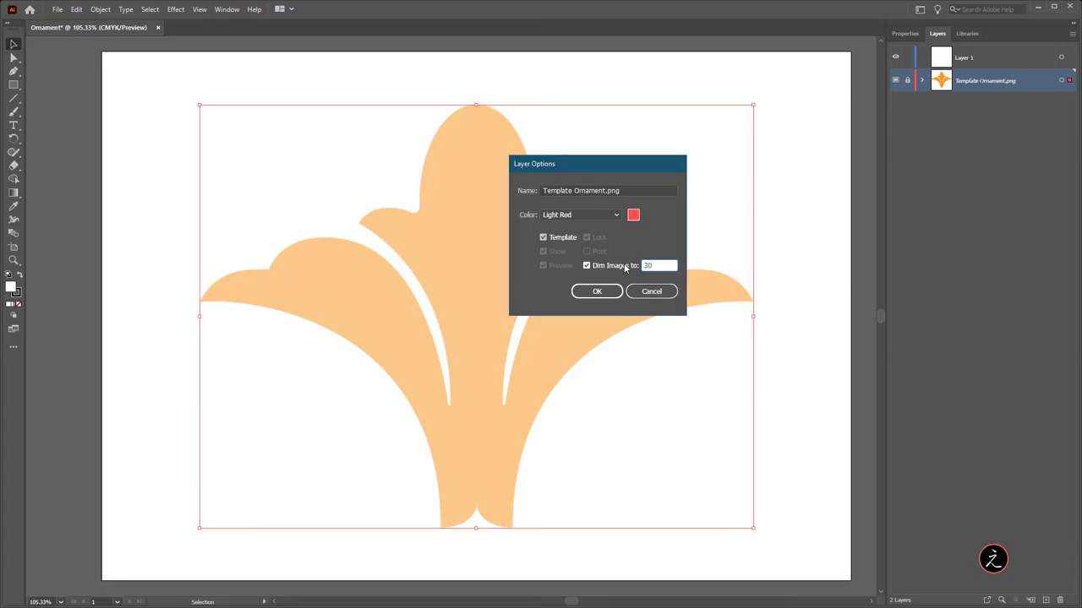
left_click(583, 296)
Make Layer 1 active and set up the Pen tool with no fill, keeping the black 1 pt stroke.
left_click(948, 59)
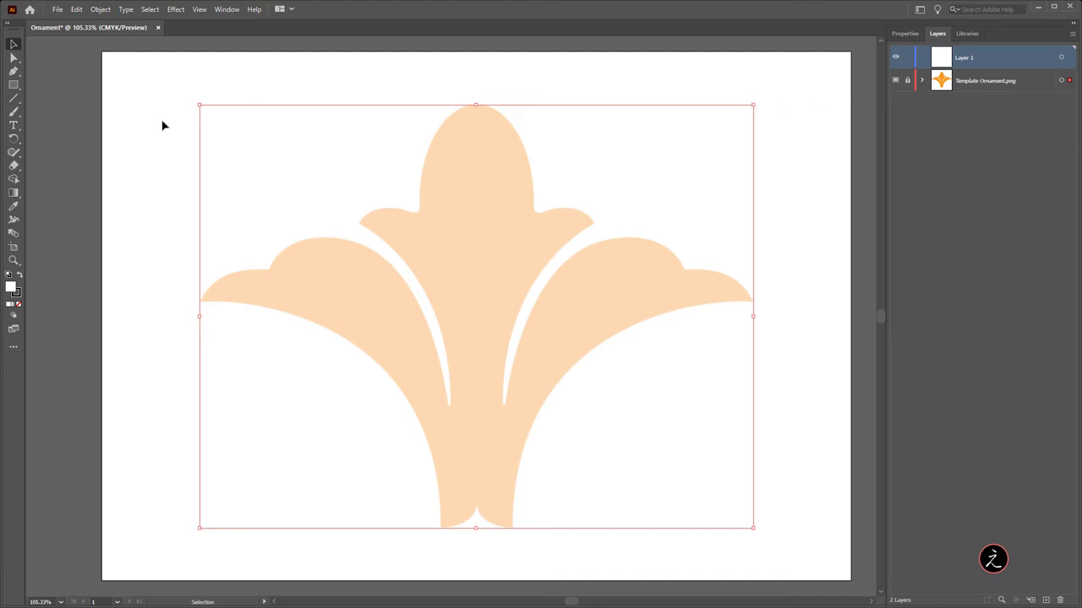
left_click(13, 71)
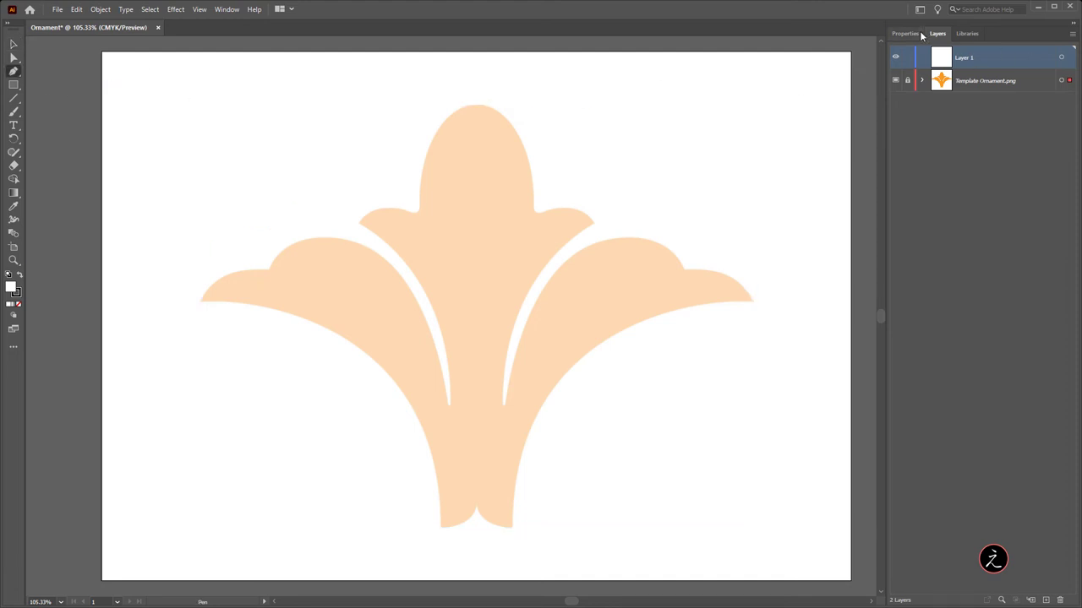
left_click(918, 33)
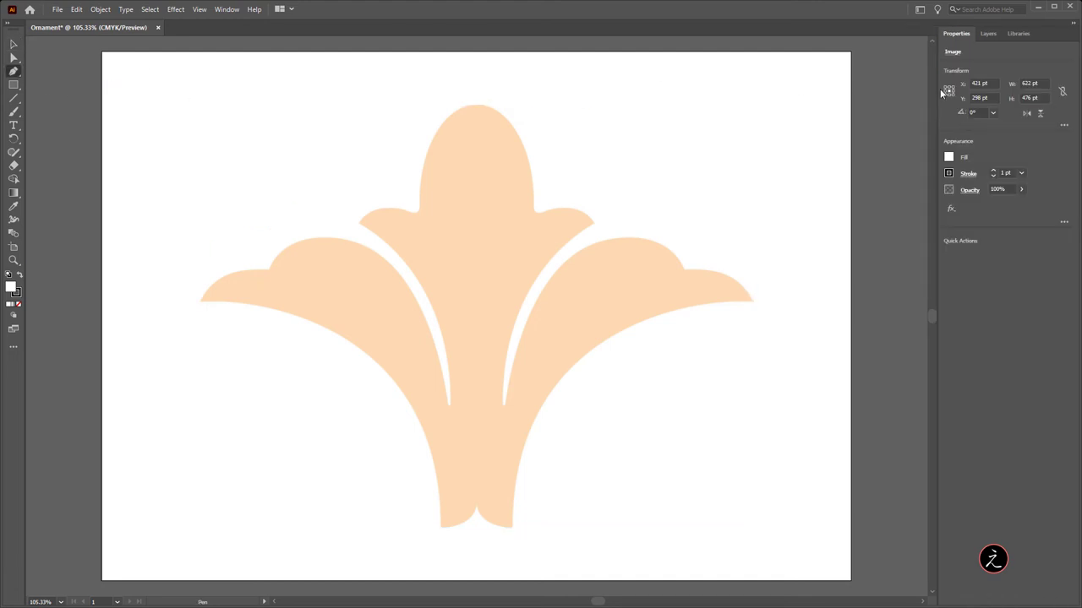
left_click(949, 158)
left_click(825, 196)
left_click(988, 34)
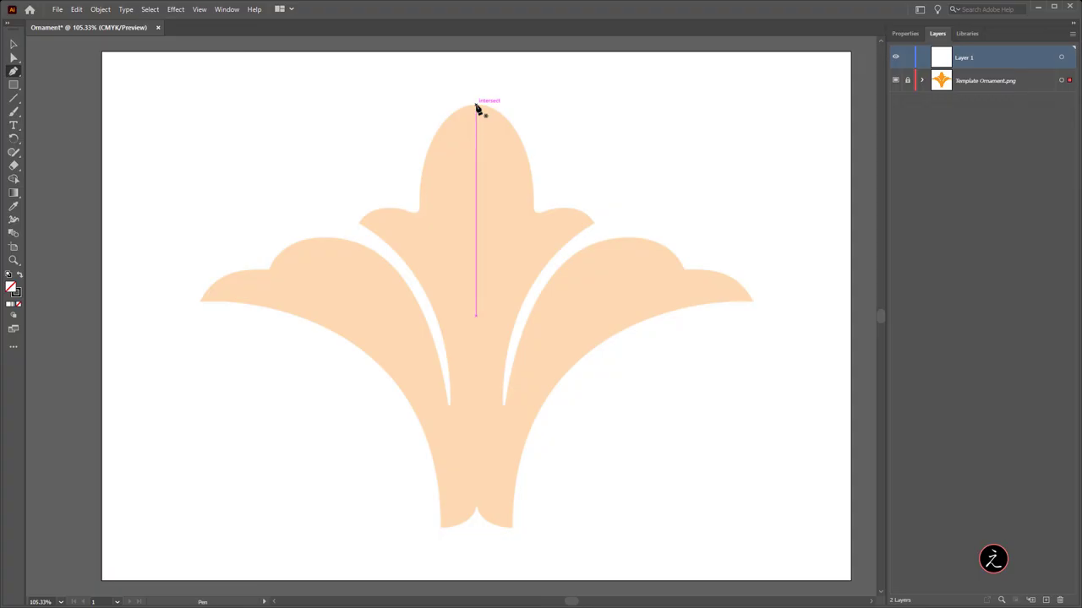
Trace the right half of the central dome with the Pen tool, from its top centre to its lower right end.
left_click_drag(476, 106, 505, 103)
scroll(538, 221, "up", 2)
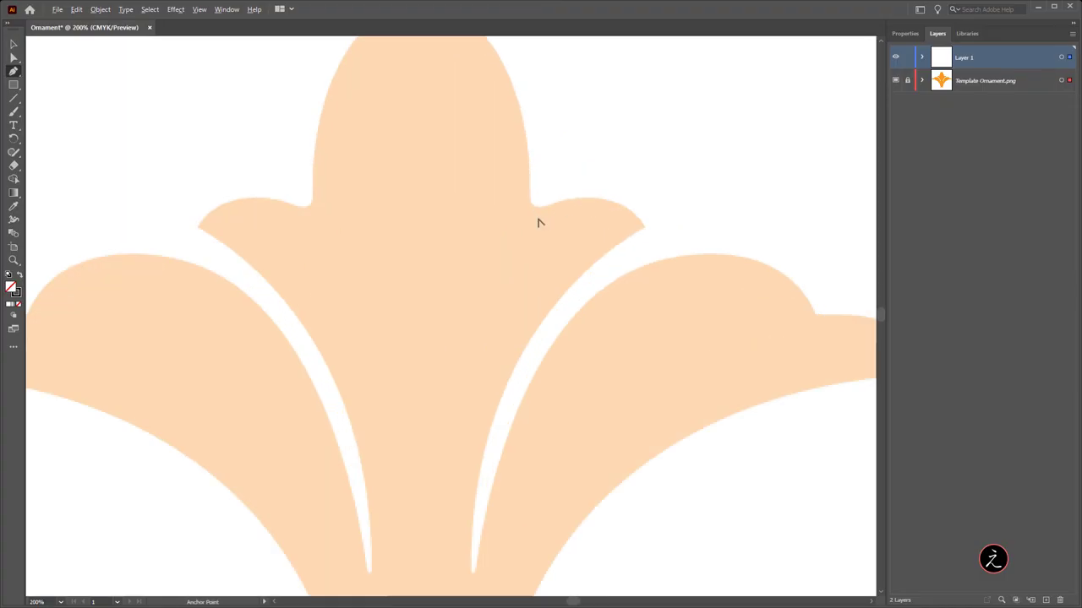
left_click_drag(533, 204, 534, 302)
left_click(534, 300)
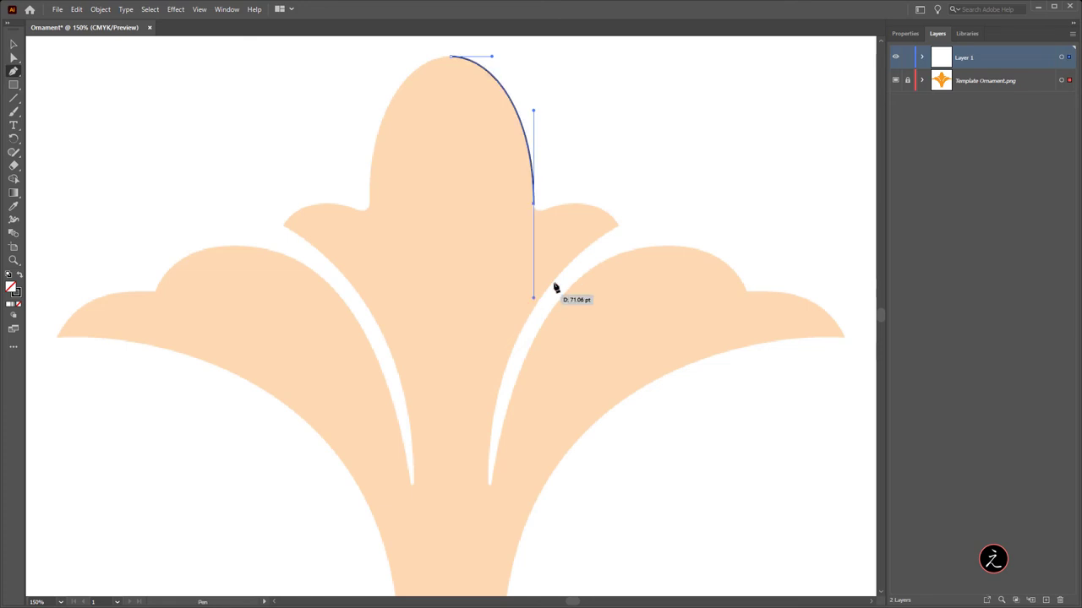
Shorten the outgoing handle at the dome's lower right point, keeping it vertical and ending just below the anchor.
left_click_drag(628, 179, 555, 195)
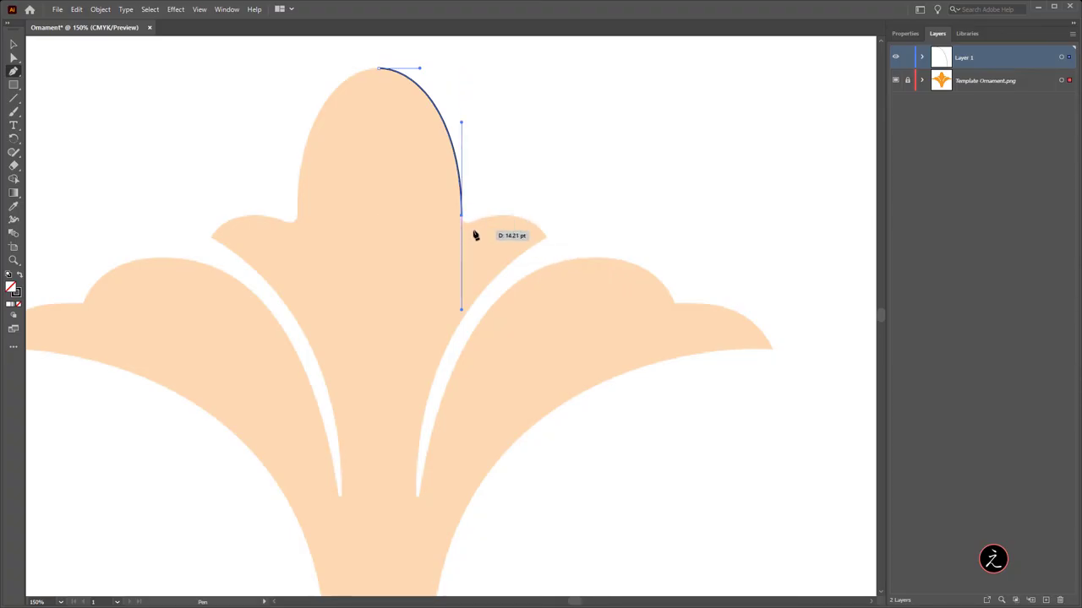
scroll(474, 232, "up", 3)
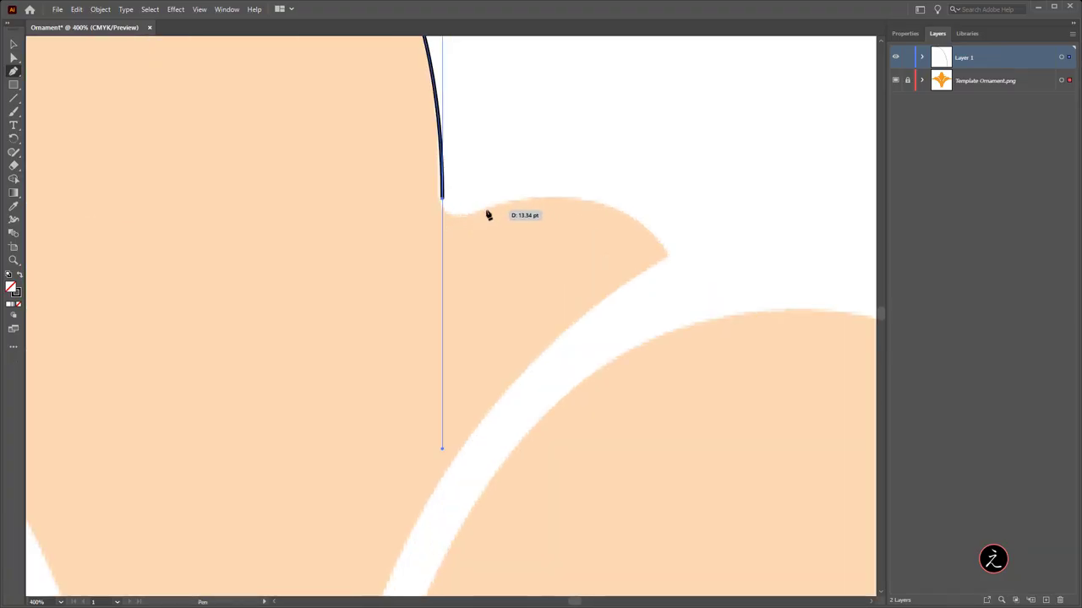
scroll(487, 217, "down", 3)
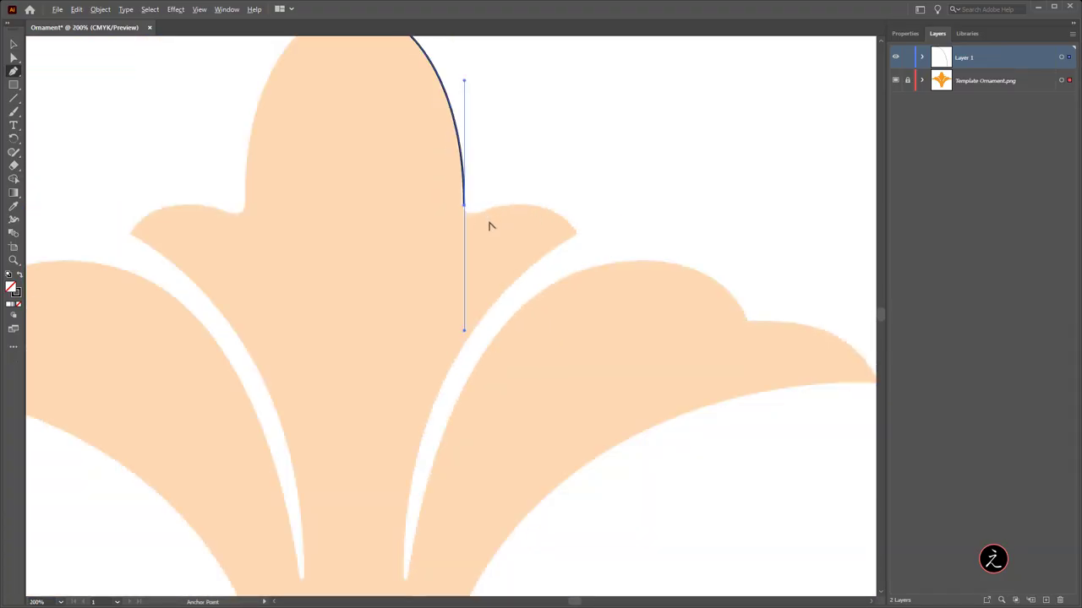
left_click_drag(492, 245, 484, 267)
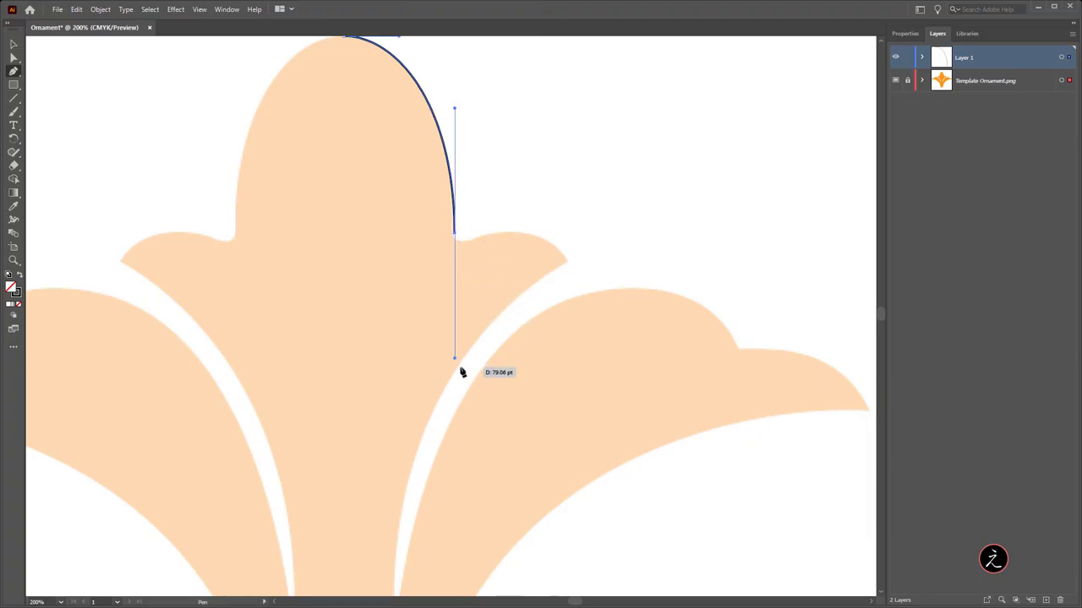
key("ctrl")
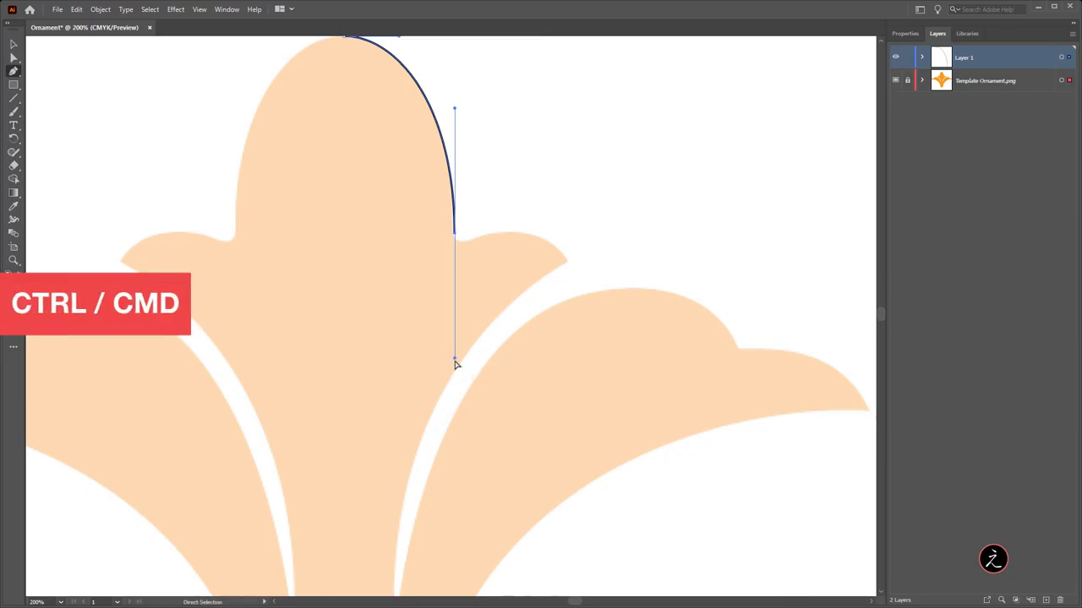
left_click_drag(454, 361, 454, 242)
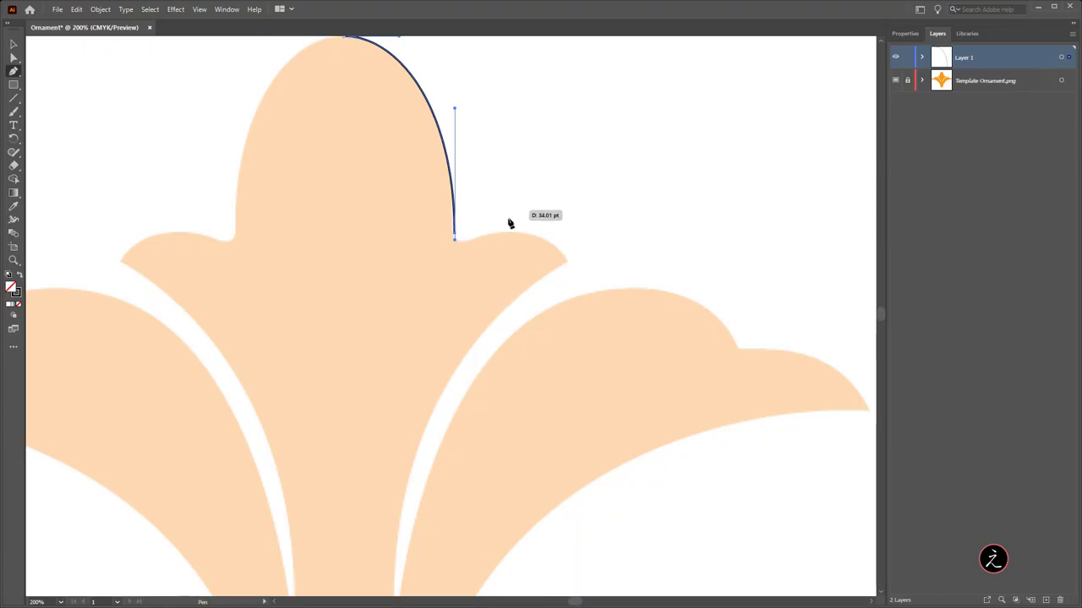
Continue the path around the small rounded notch and over the central shape's small right lobe to its tip.
scroll(468, 251, "up", 2)
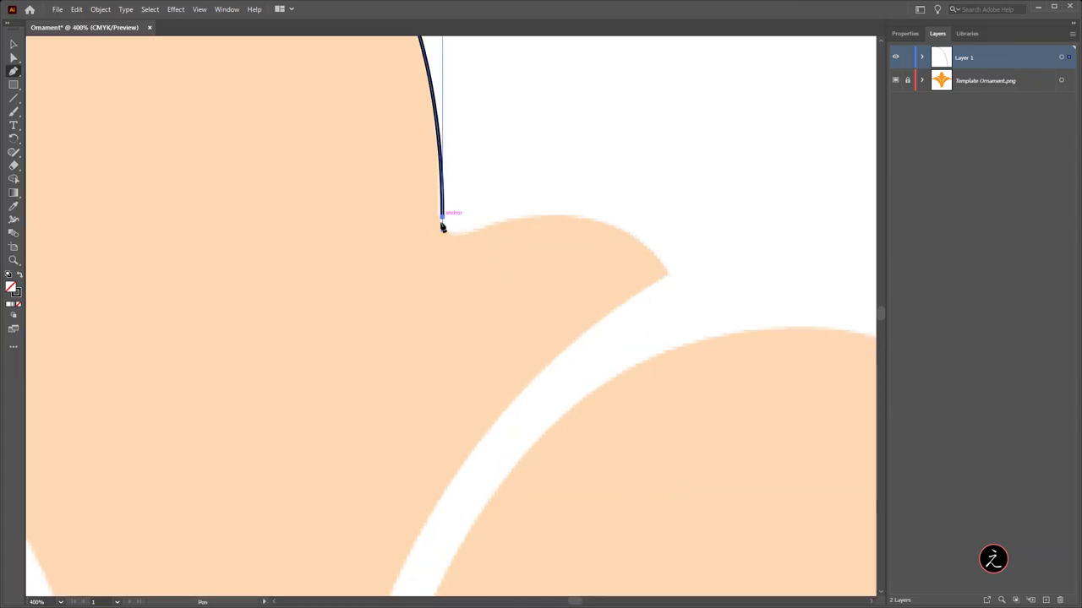
left_click_drag(442, 221, 513, 217)
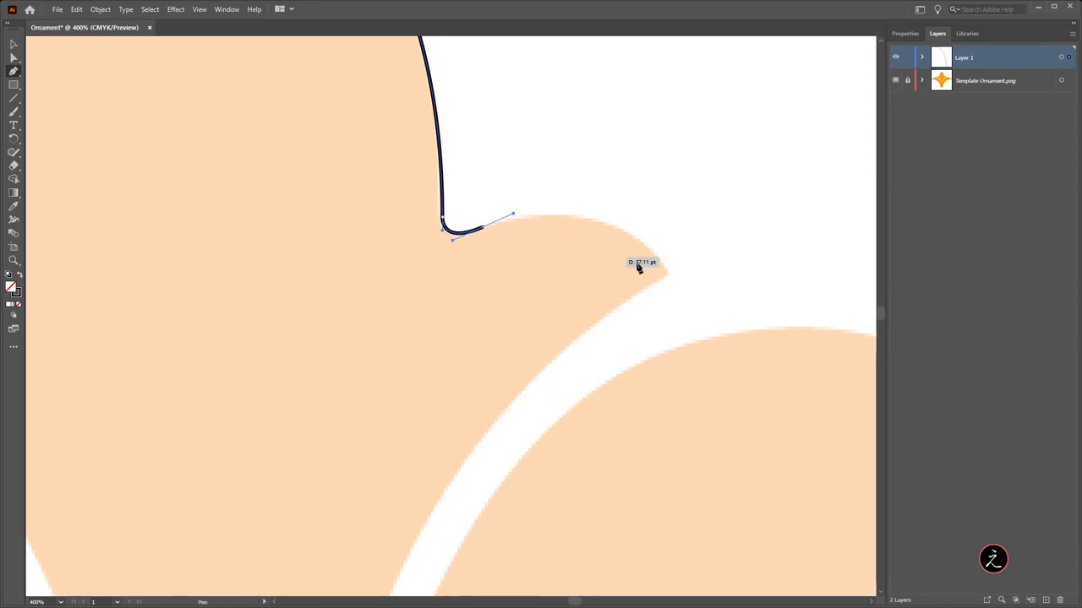
scroll(681, 282, "down", 2)
scroll(681, 282, "down", 1)
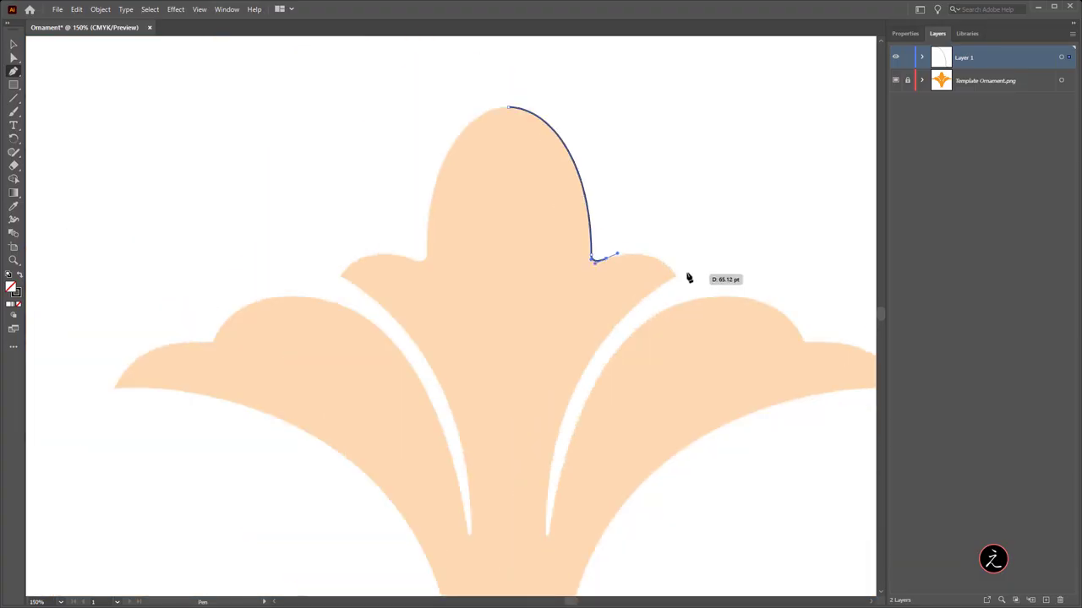
scroll(688, 278, "down", 2)
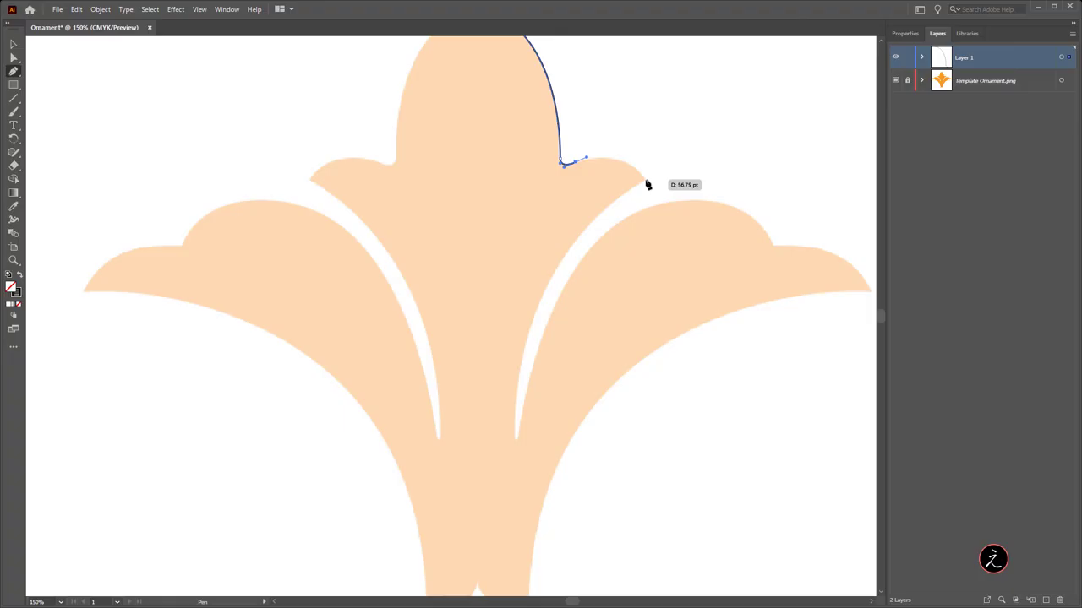
left_click_drag(644, 179, 663, 214)
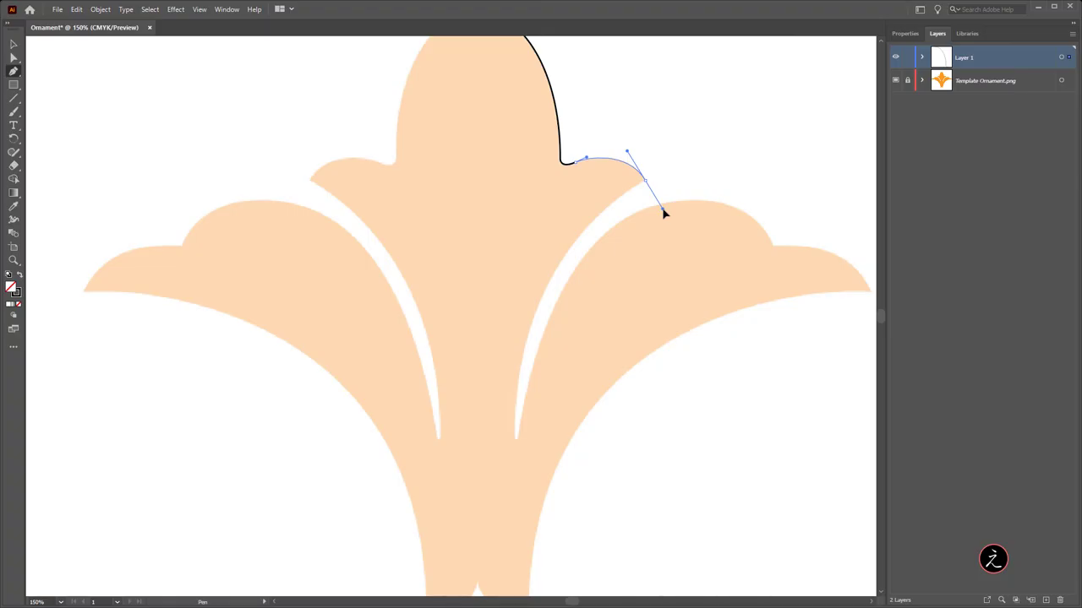
Turn the lobe's tip point into a cusp, aiming its outgoing handle down-left along the central shape's edge.
key("alt")
left_click_drag(581, 266, 681, 186)
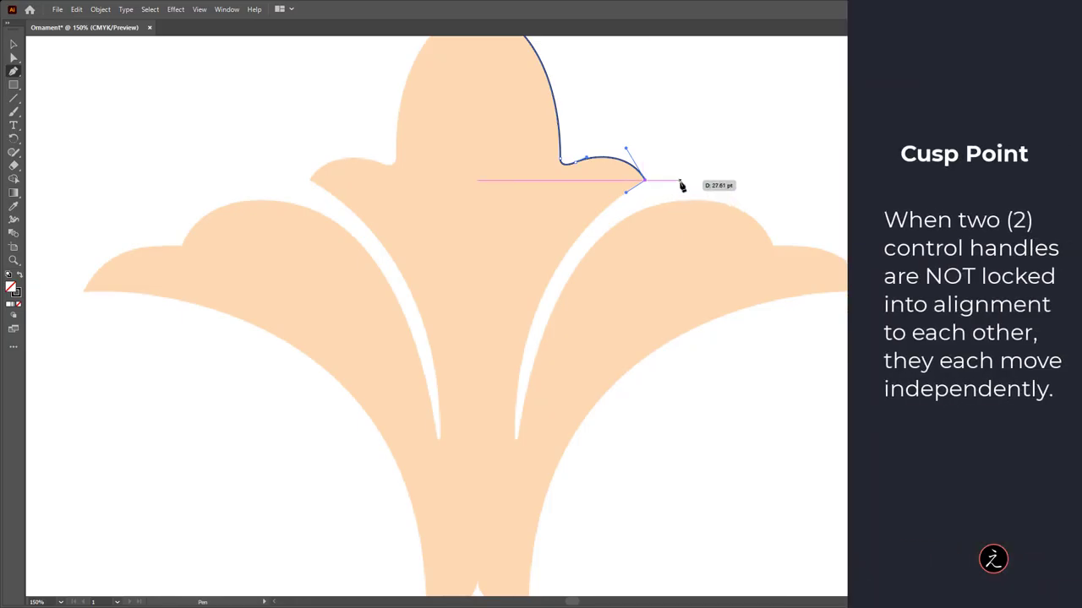
mouse_move(680, 183)
left_mouse_down()
mouse_move(672, 175)
mouse_move(684, 189)
left_mouse_up()
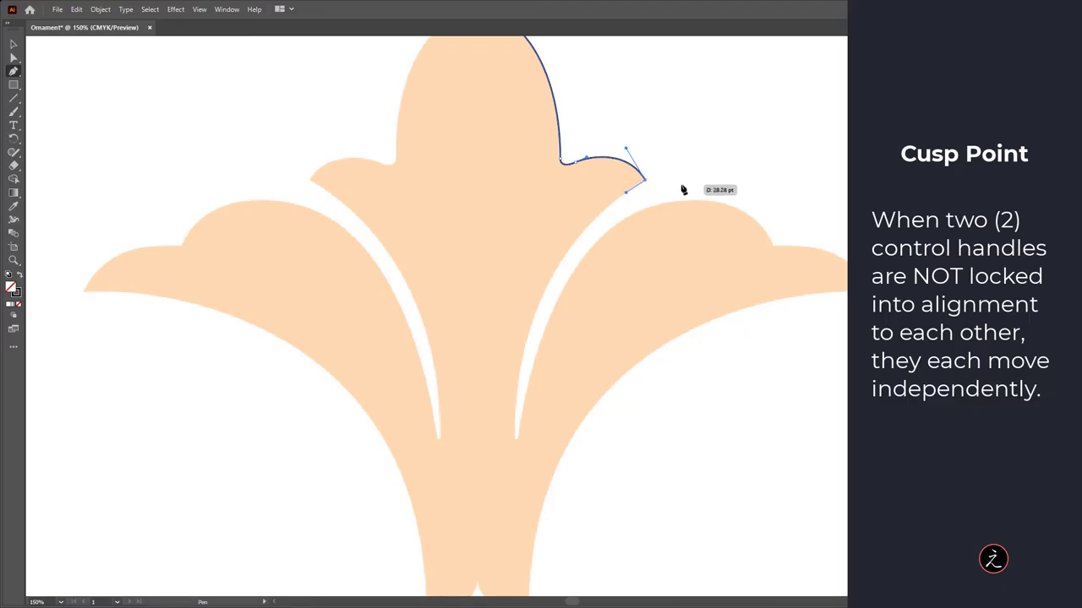
Trace the central shape's right edge down to the bottom of the white slit and shorten the vertical outgoing handle there.
left_click_drag(648, 235, 654, 176)
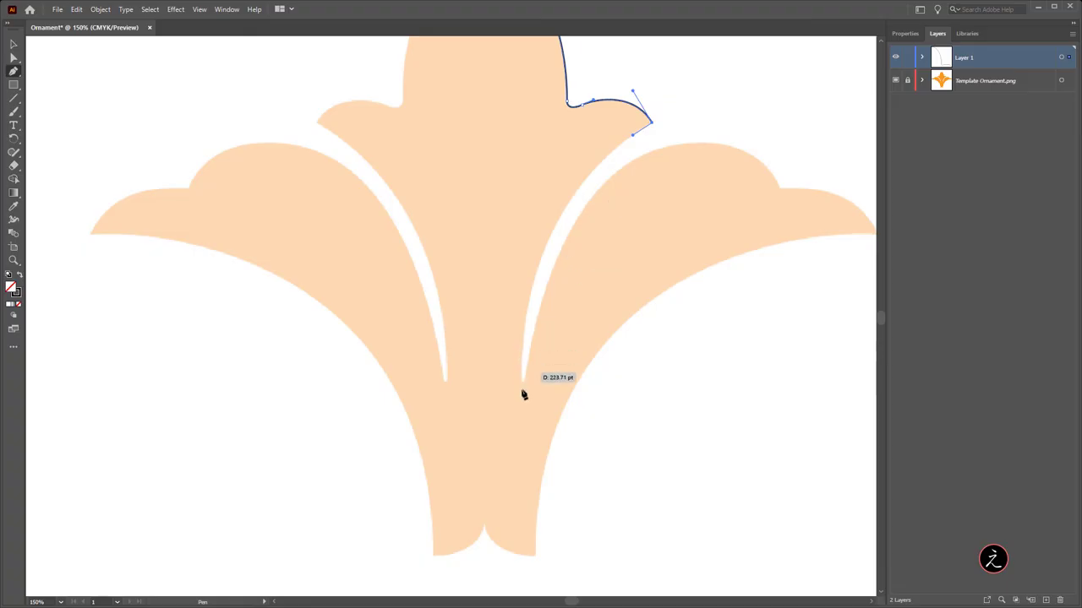
left_click_drag(520, 379, 520, 558)
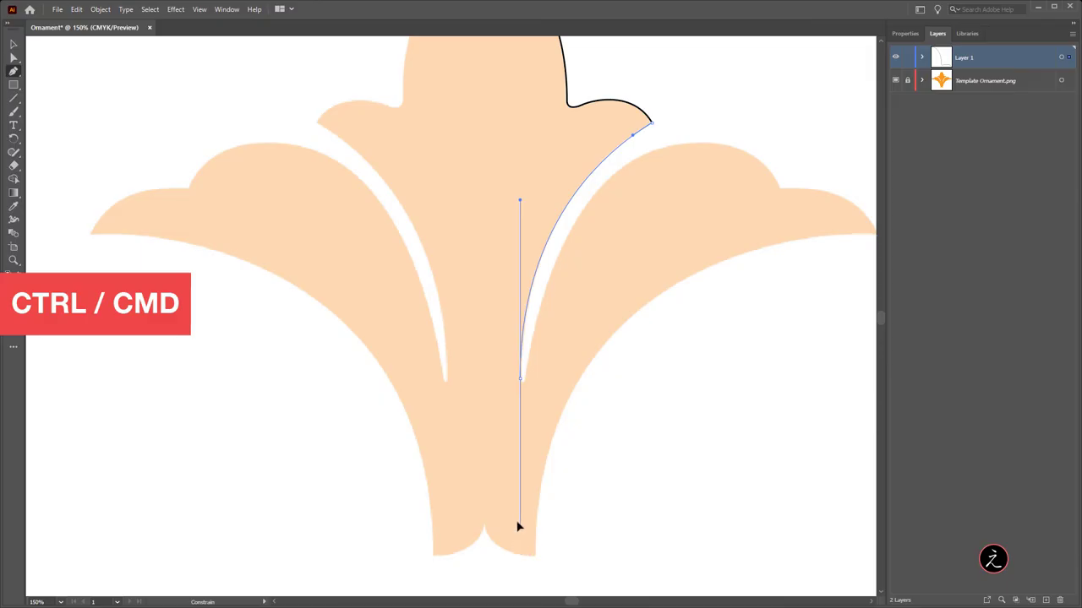
left_click_drag(517, 526, 519, 438)
left_click_drag(520, 401, 520, 387)
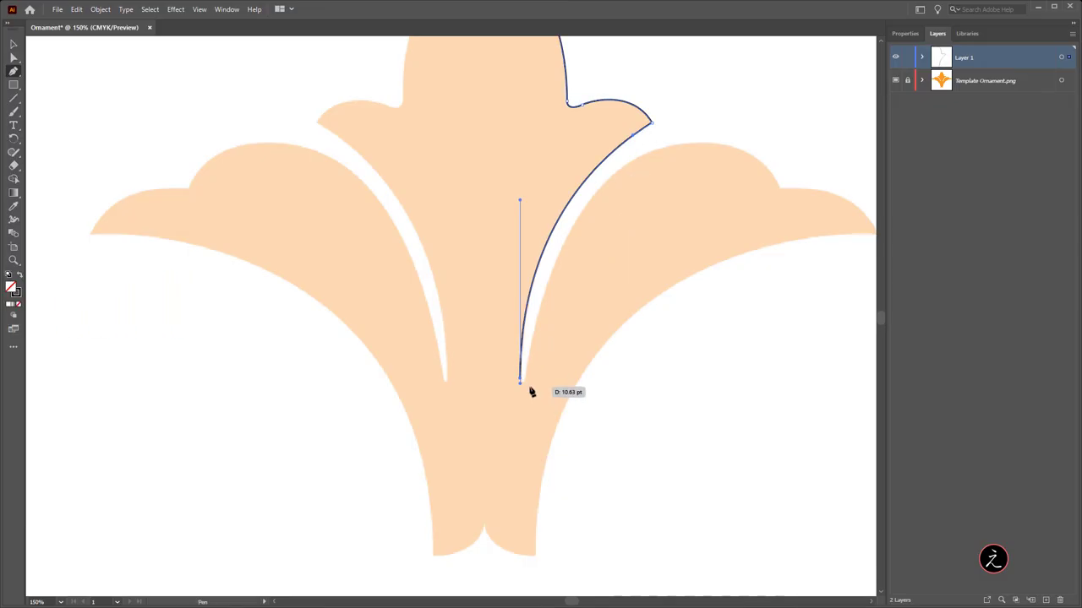
Trace the small rounded end of the right slit with a smooth point on its opposite side, handles vertical.
scroll(529, 392, "up", 4)
scroll(529, 391, "up", 1)
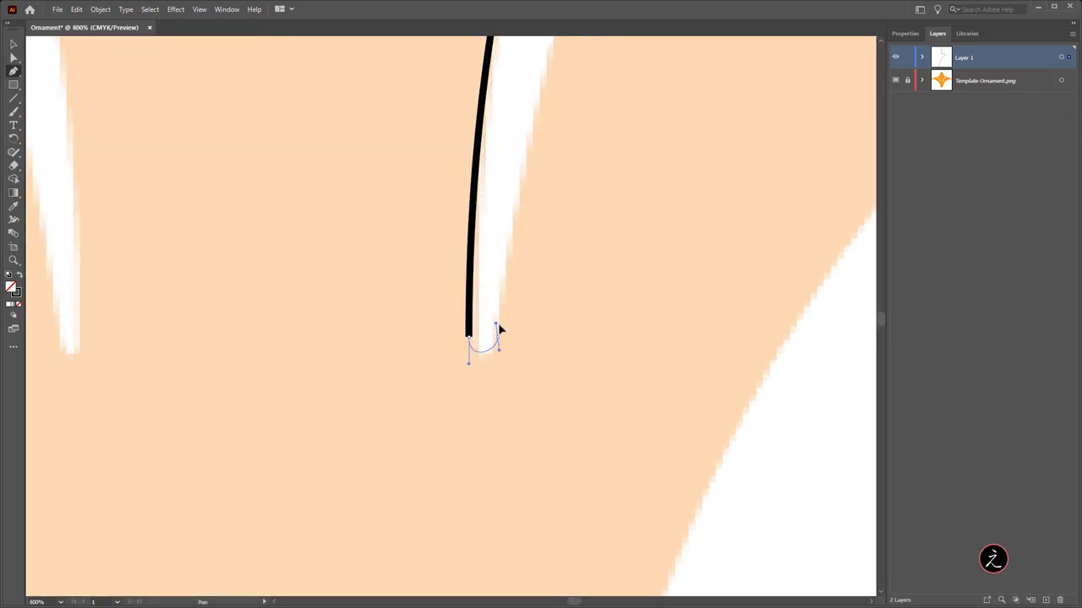
left_click_drag(498, 324, 501, 319)
mouse_move(502, 320)
left_mouse_down()
mouse_move(550, 310)
mouse_move(503, 315)
mouse_move(541, 295)
mouse_move(496, 317)
left_mouse_up()
key("space")
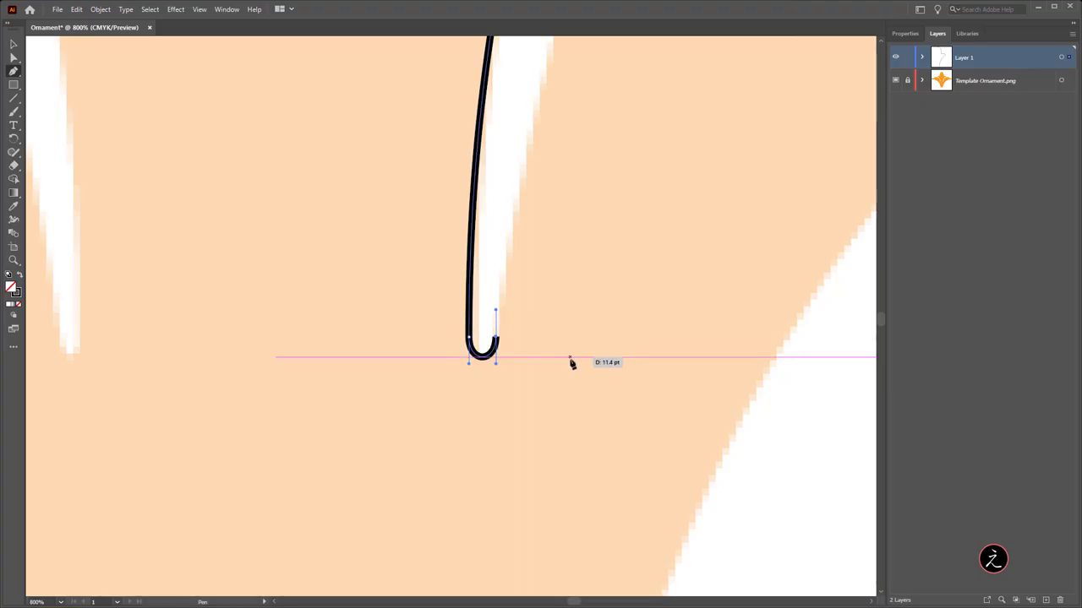
Trace the slit's outer edge up to the top of the right leaf and shorten the outgoing handle there.
scroll(574, 361, "down", 5, "alt")
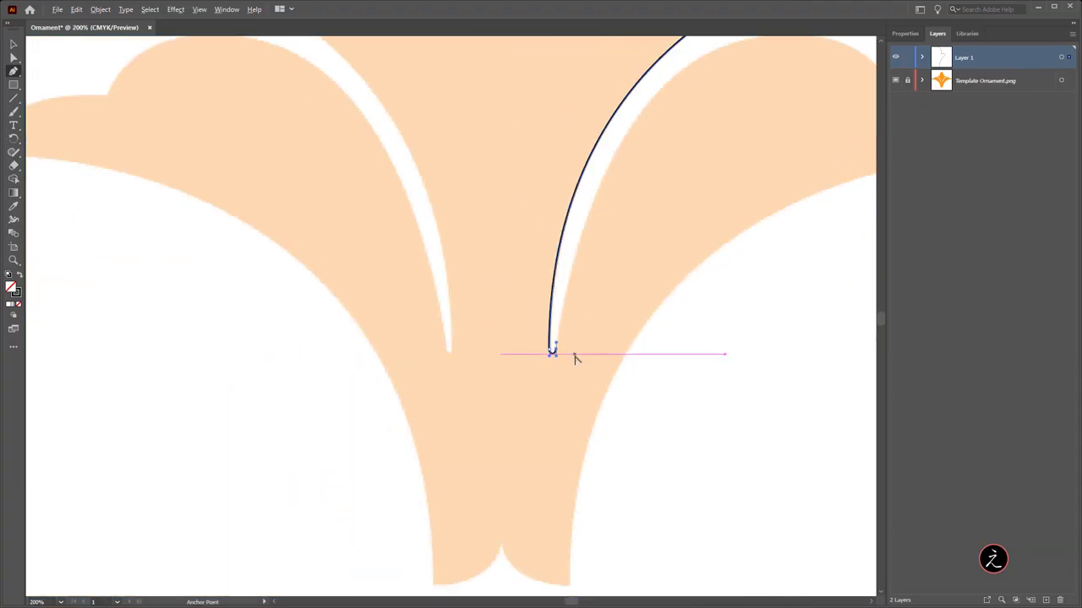
left_click_drag(633, 302, 519, 308)
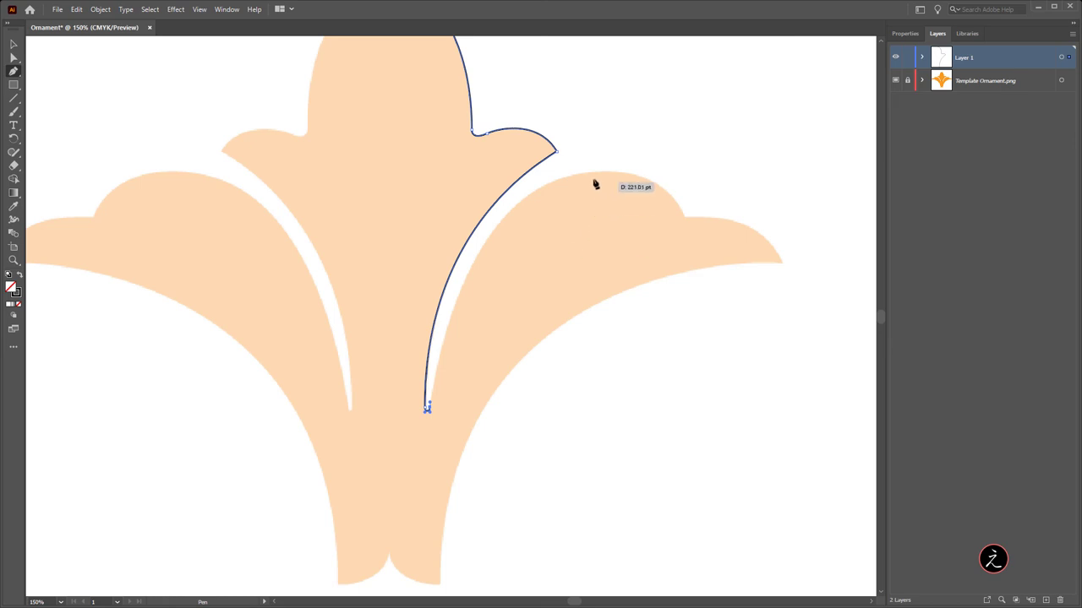
left_click_drag(584, 174, 720, 152)
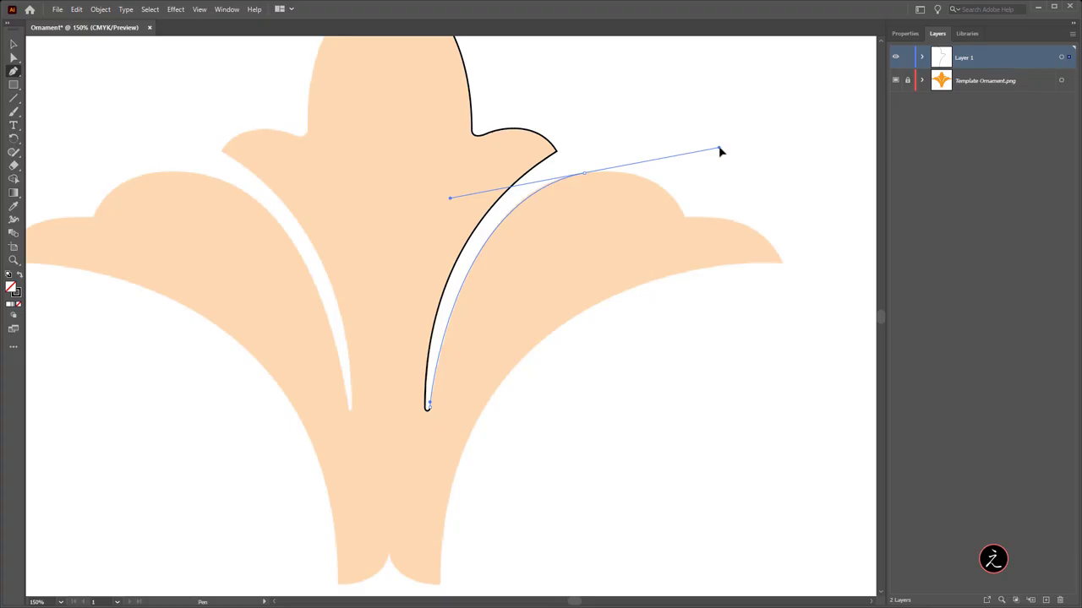
key("ctrl")
left_click_drag(711, 153, 595, 174)
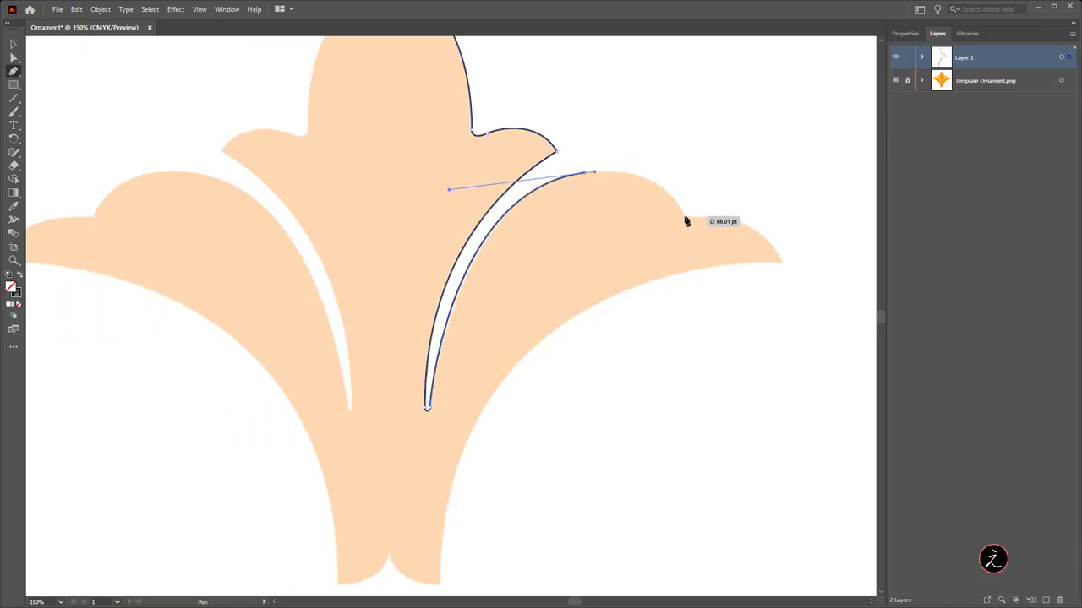
Trace the right leaf's upper curve to its notch and make that point a cusp with a nearly horizontal outgoing handle.
left_click_drag(685, 218, 714, 274)
key("alt")
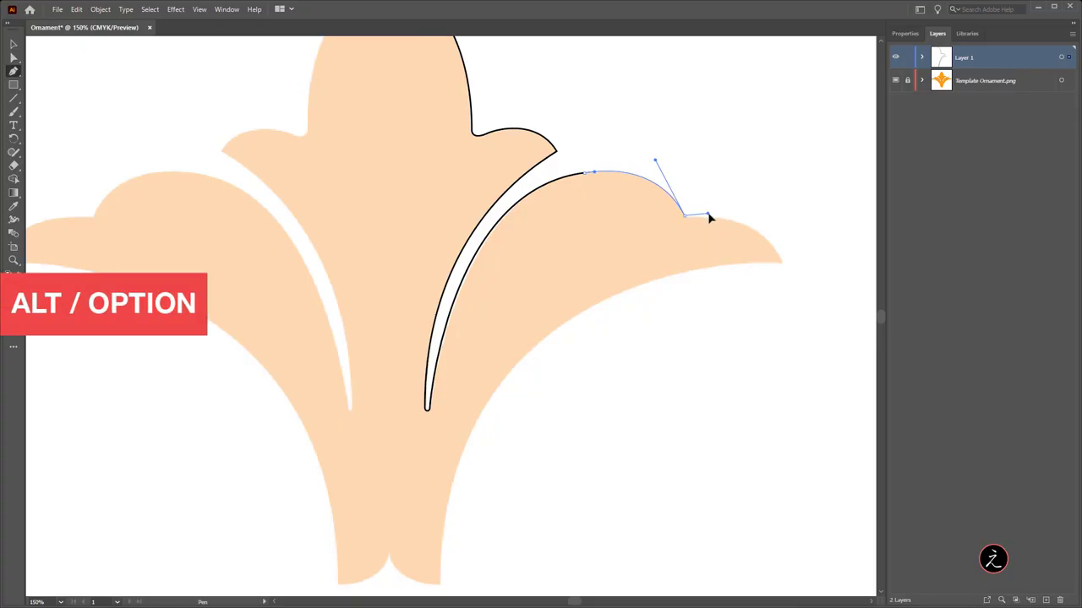
left_click_drag(710, 218, 714, 217)
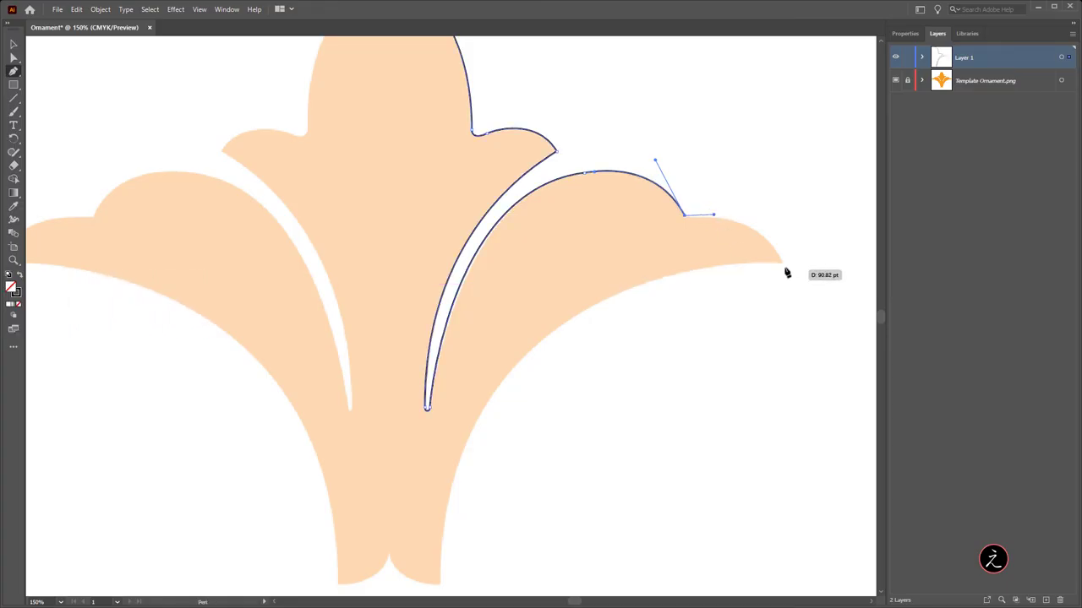
Trace the right leaf's lower lobe to its tip and its underside down to the stem's bottom corner, with cusps at both points.
left_click_drag(784, 263, 756, 267)
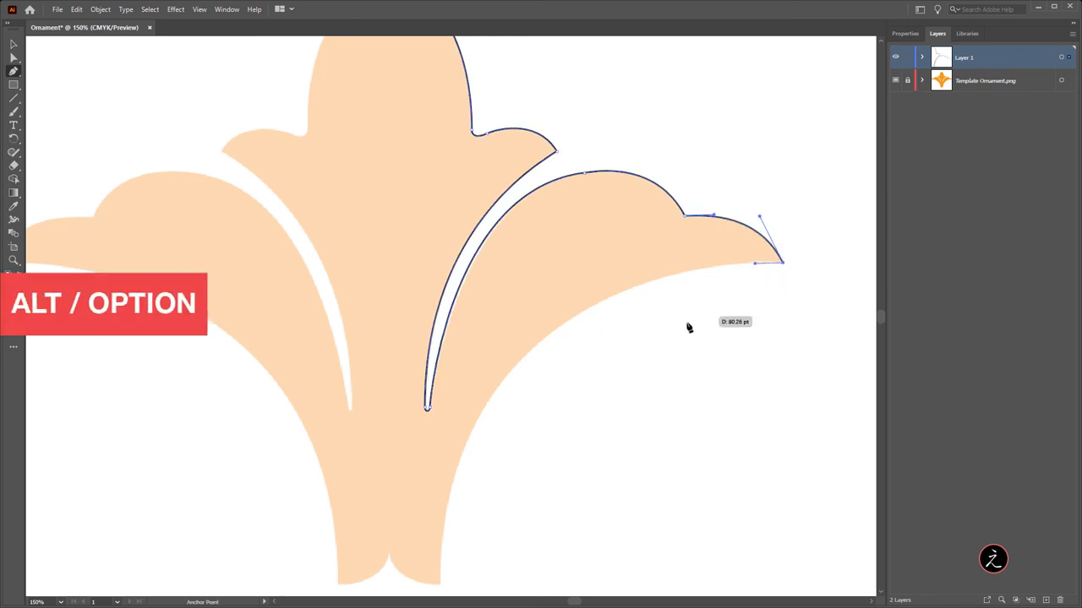
key("space")
left_click_drag(640, 357, 657, 197)
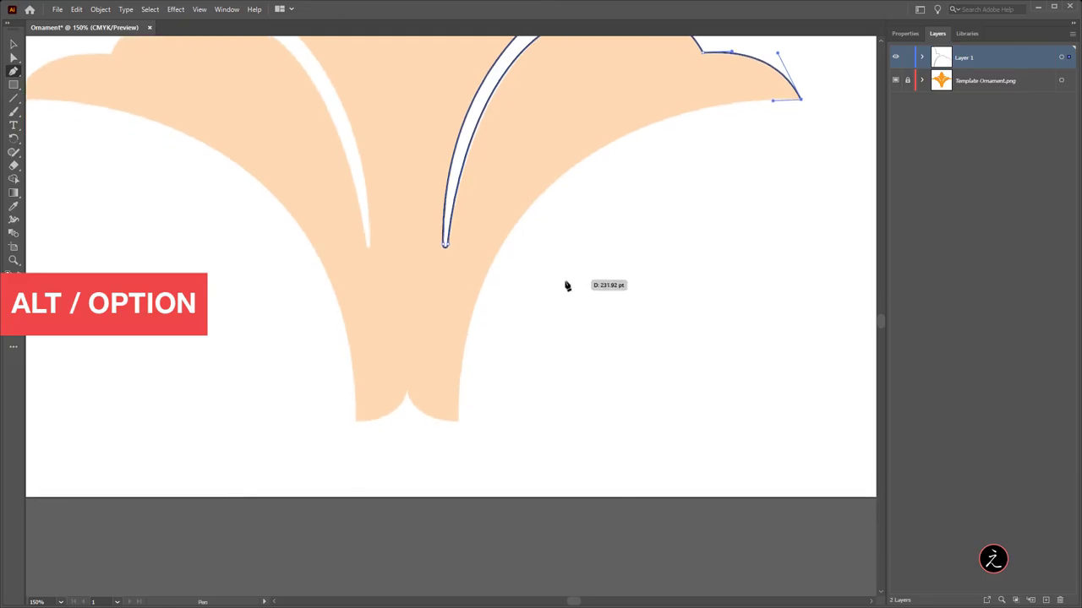
scroll(564, 288, "down", 1)
left_click_drag(558, 301, 508, 405)
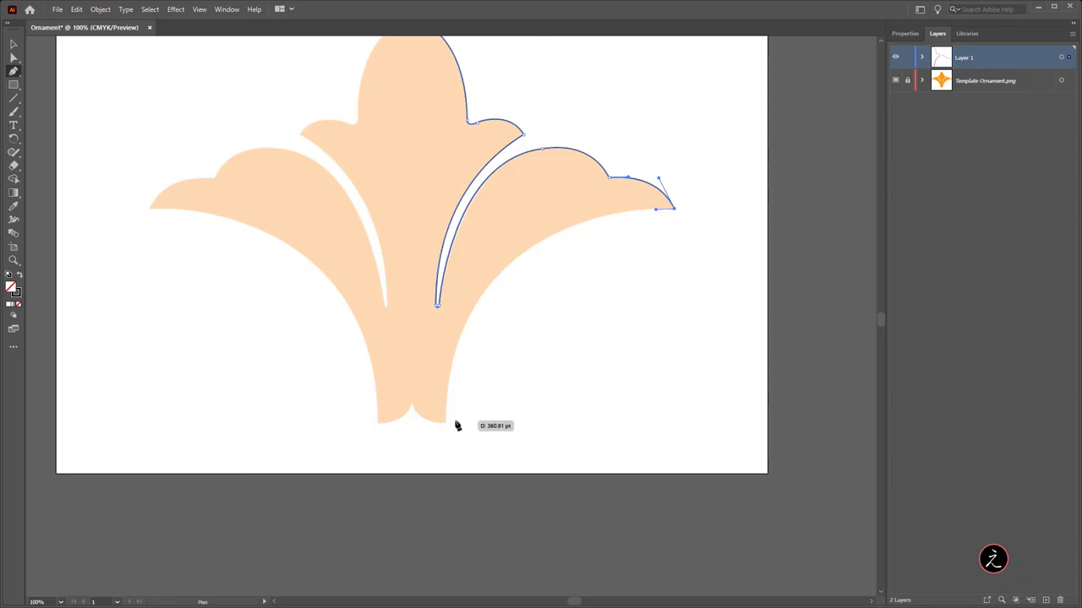
left_click_drag(446, 425, 446, 574)
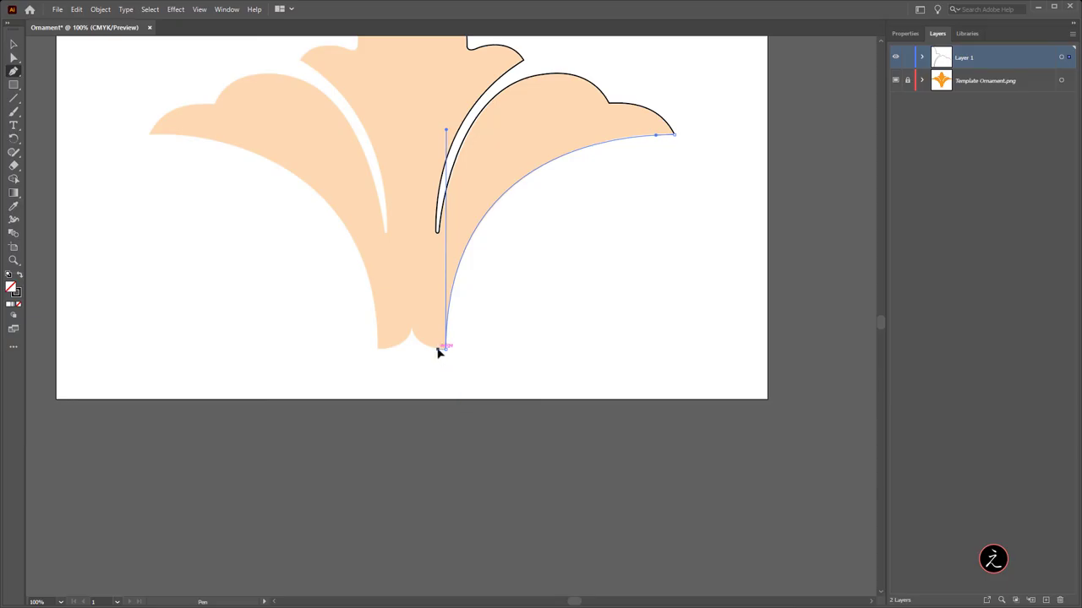
left_click_drag(441, 355, 441, 354)
Trace the curved bottom edge of the stem to the central notch, ending with a point that has vertical handles.
left_click_drag(499, 330, 531, 411)
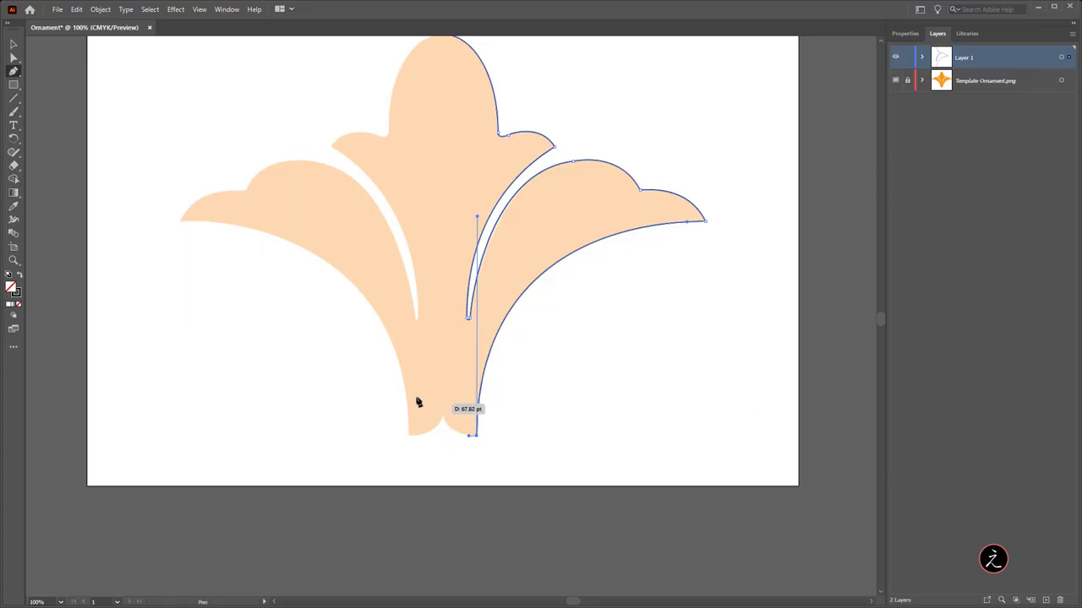
scroll(414, 401, "up", 2)
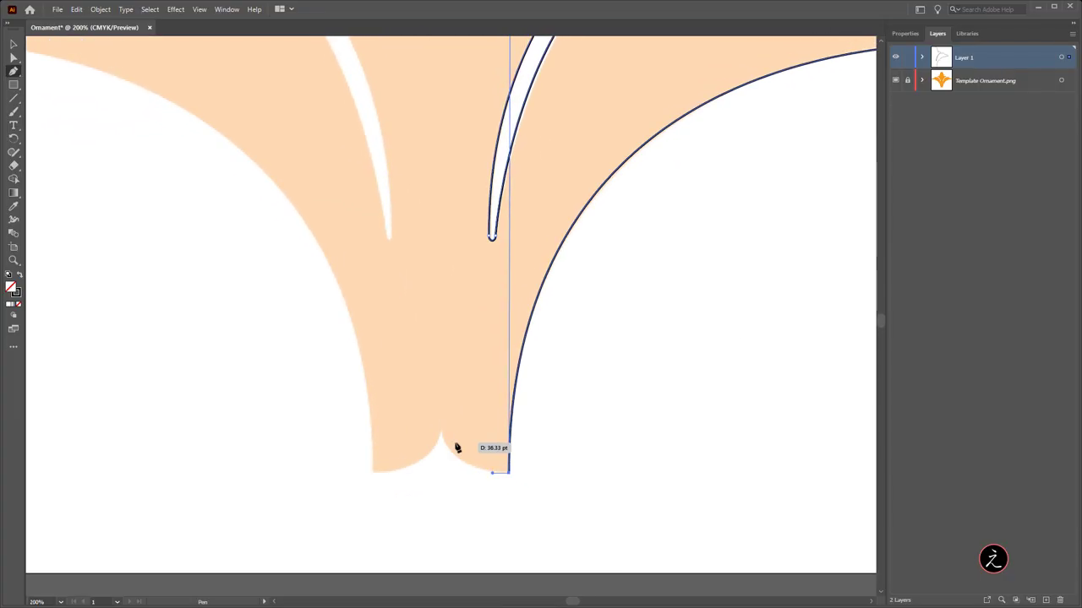
scroll(453, 446, "up", 1)
scroll(453, 446, "up", 1)
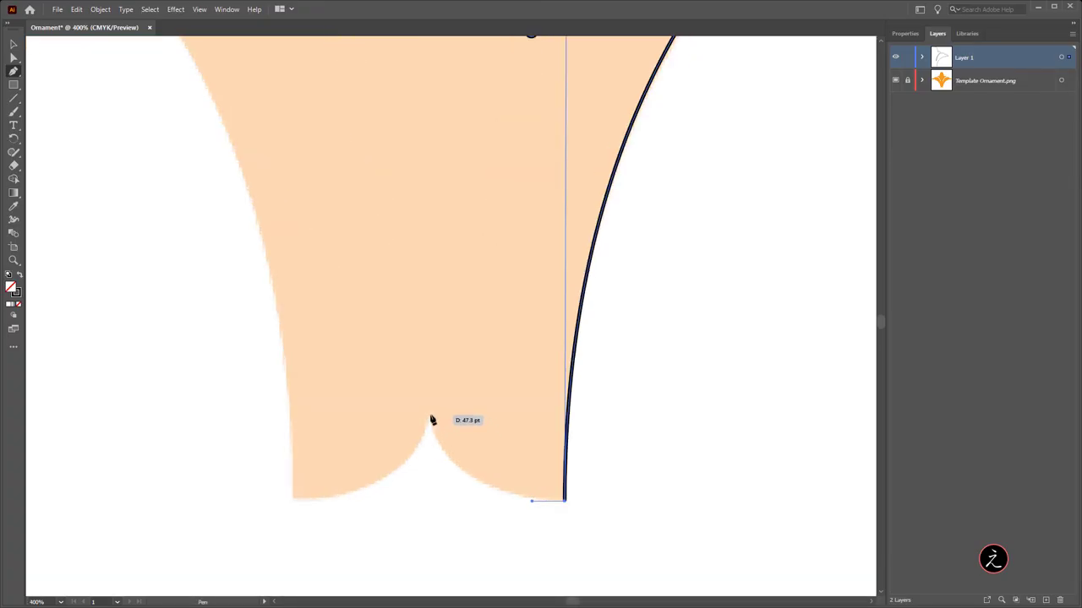
left_click_drag(428, 416, 430, 357)
scroll(459, 382, "down", 4)
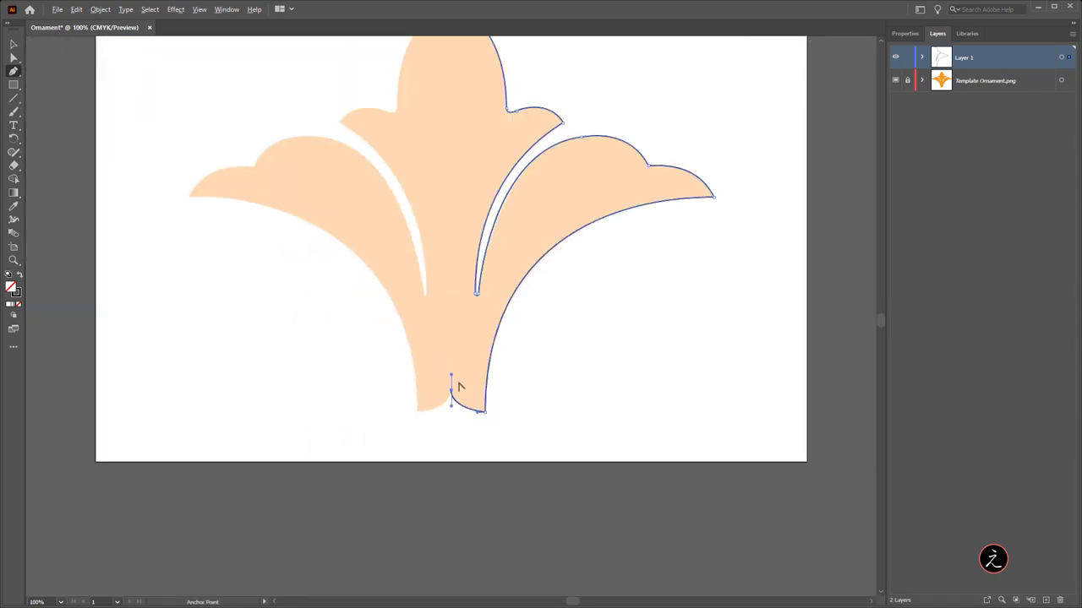
Direct-select the half path's top and bottom end points, align them horizontally to their left edge, and deselect.
scroll(574, 346, "up", 3)
scroll(574, 346, "right", 2)
left_click(19, 59)
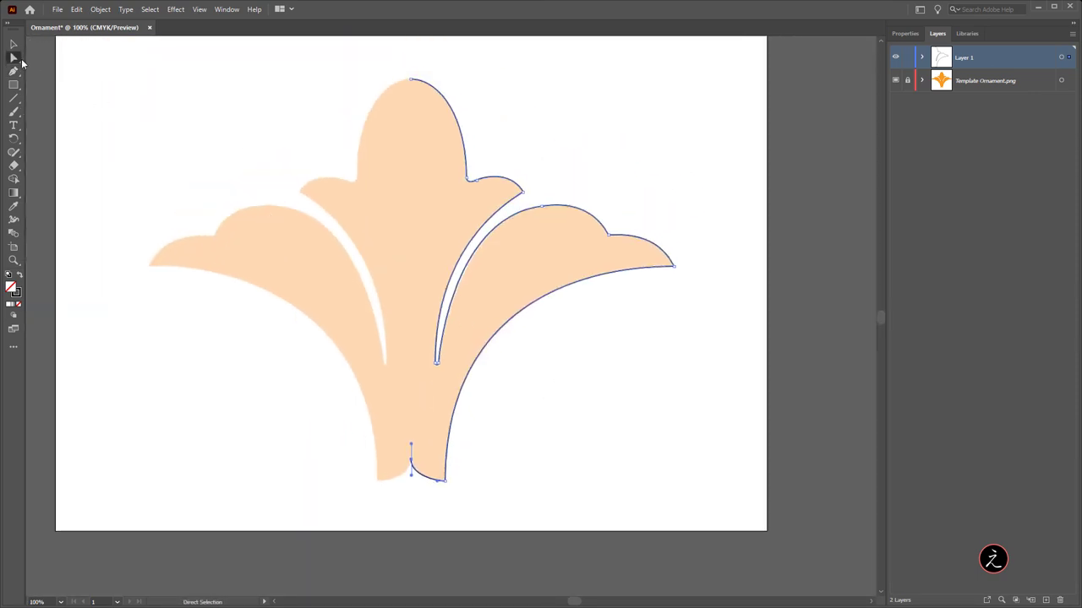
left_click(158, 81)
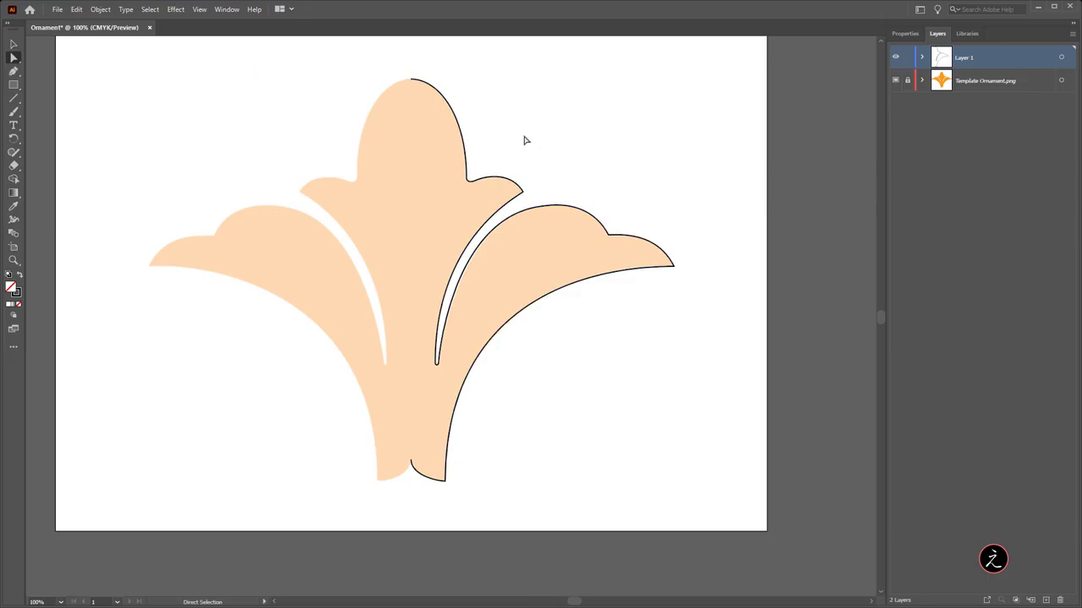
scroll(555, 394, "left", 2)
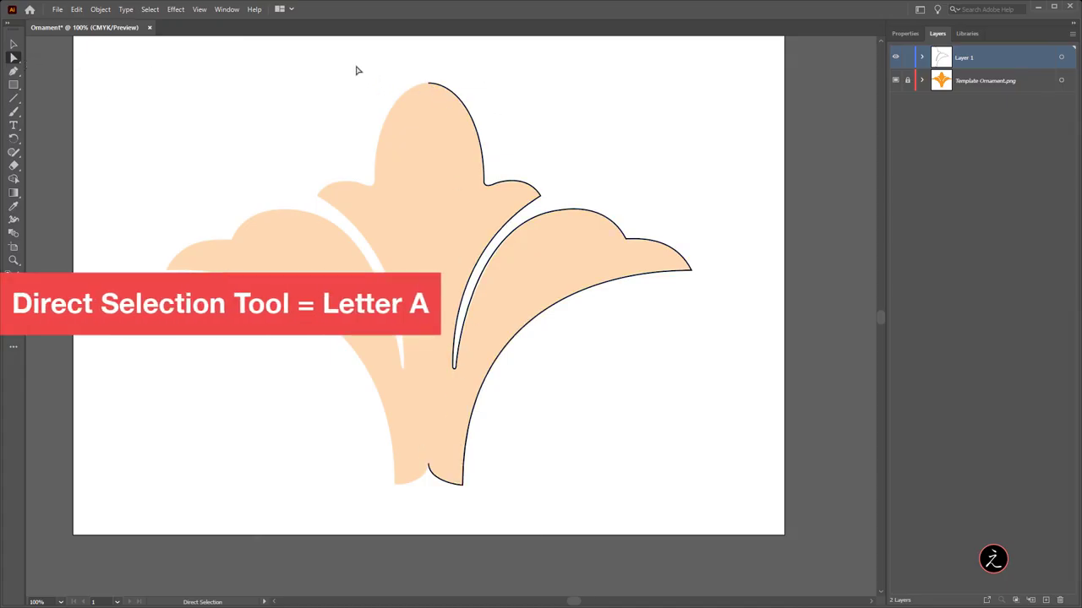
left_click_drag(349, 59, 443, 477)
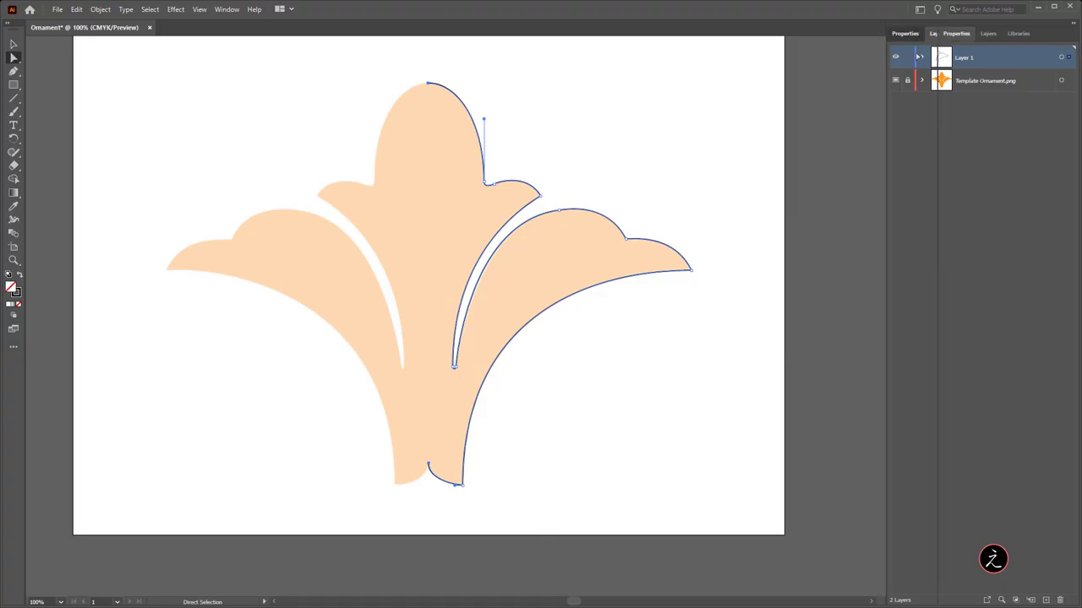
left_click(904, 33)
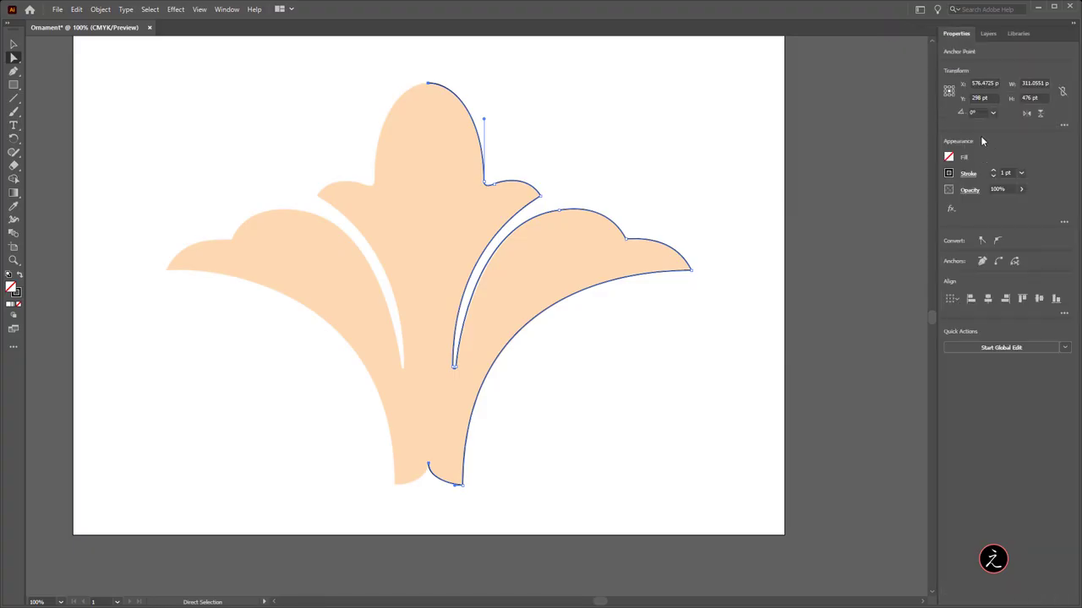
left_click(971, 300)
left_click(13, 43)
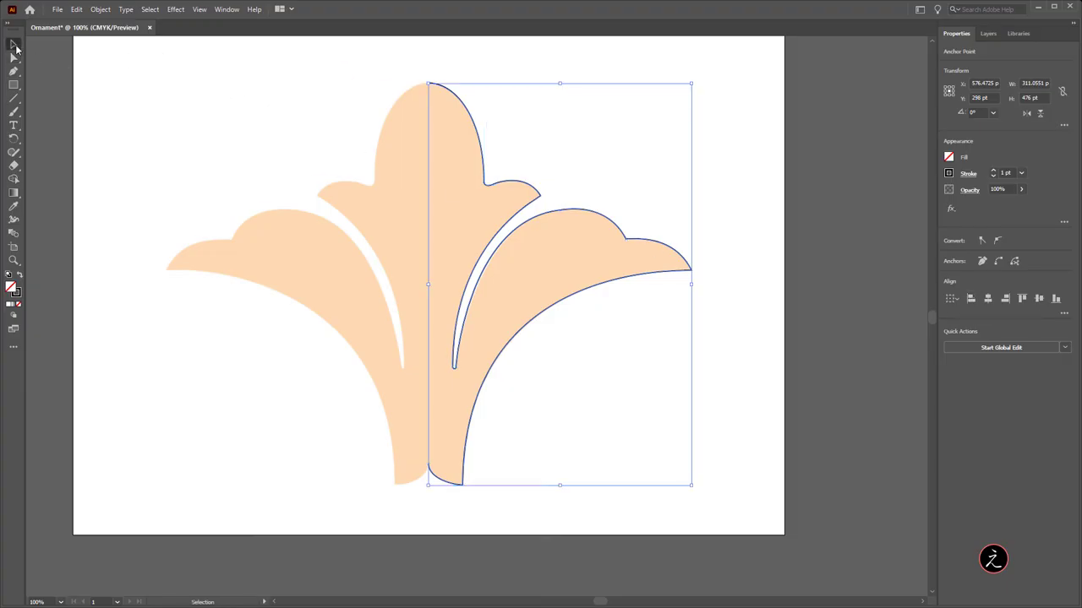
left_click(367, 99)
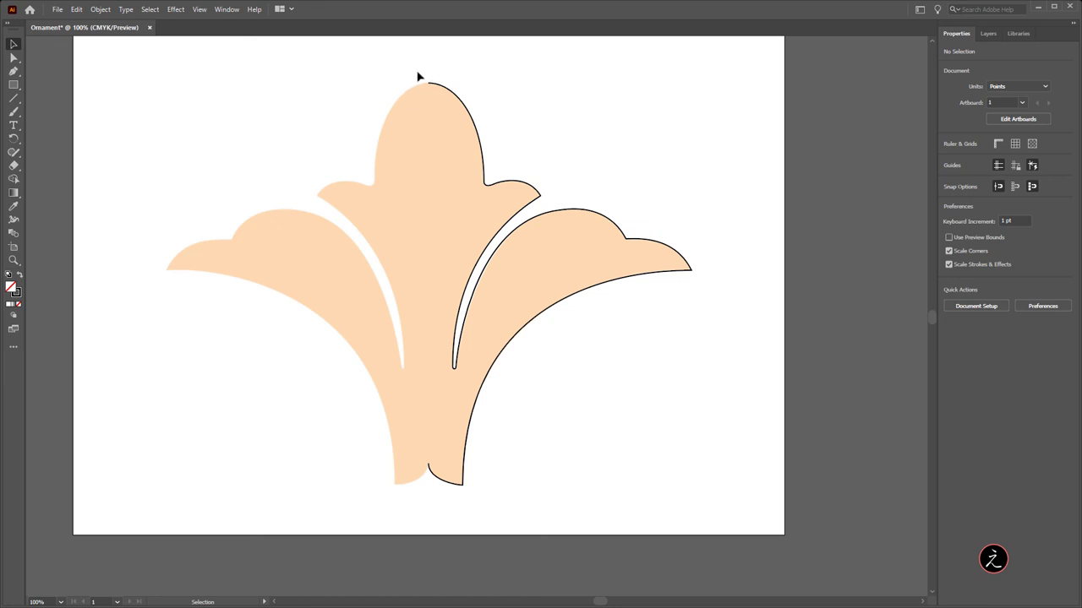
Select the traced half and reflect a copy of it across the vertical axis.
left_click(459, 96)
left_click_drag(15, 143, 75, 168)
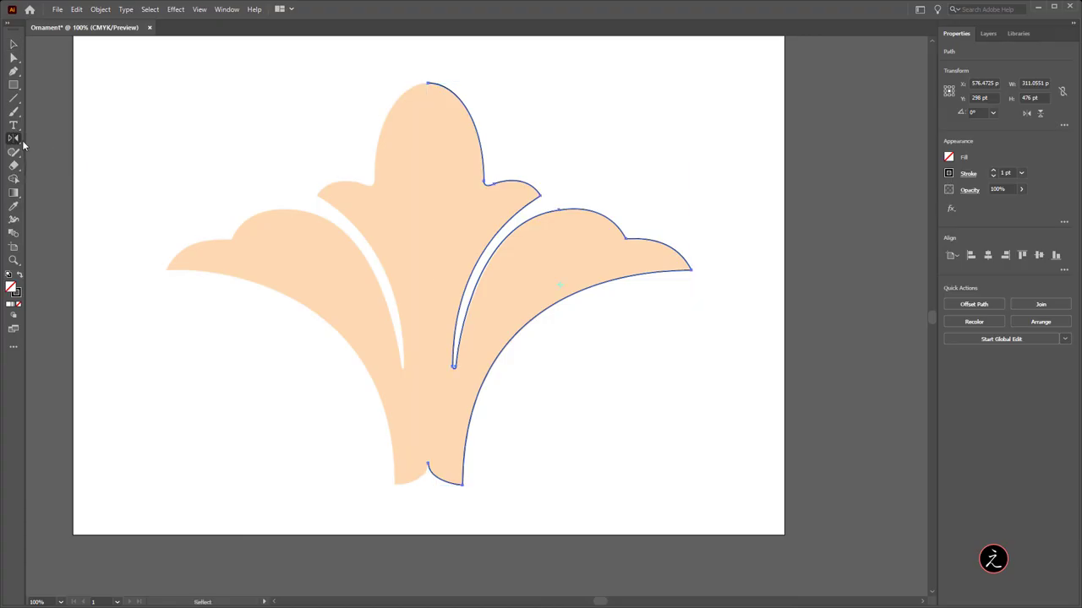
double_click(14, 139)
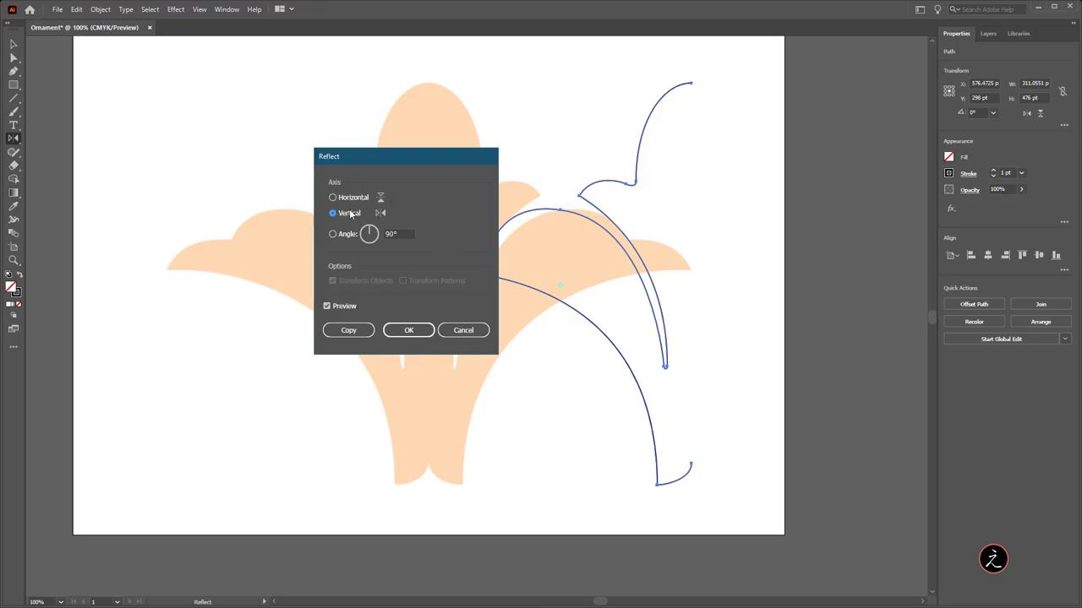
left_click(348, 330)
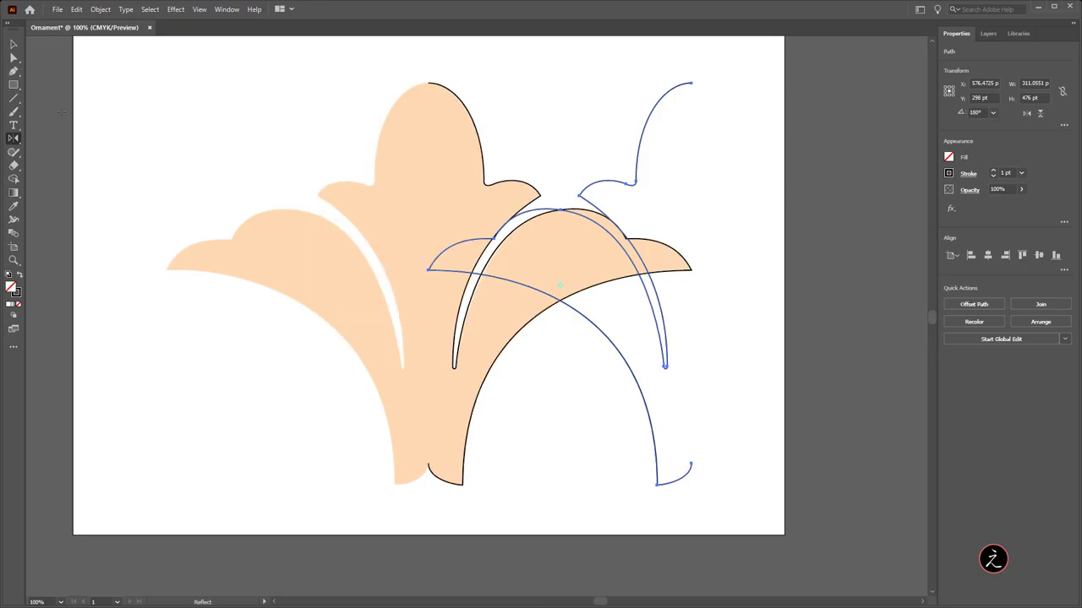
Move the mirrored copy onto the template's left half so its end points meet the original at the centre, and deselect.
key("v")
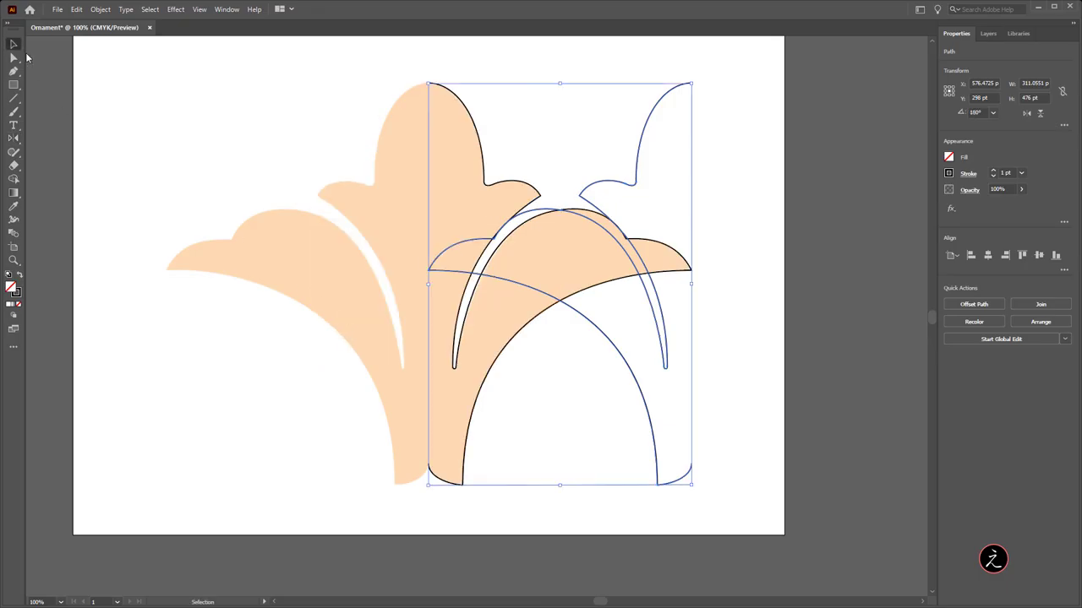
left_click_drag(610, 344, 345, 330)
left_click(606, 354)
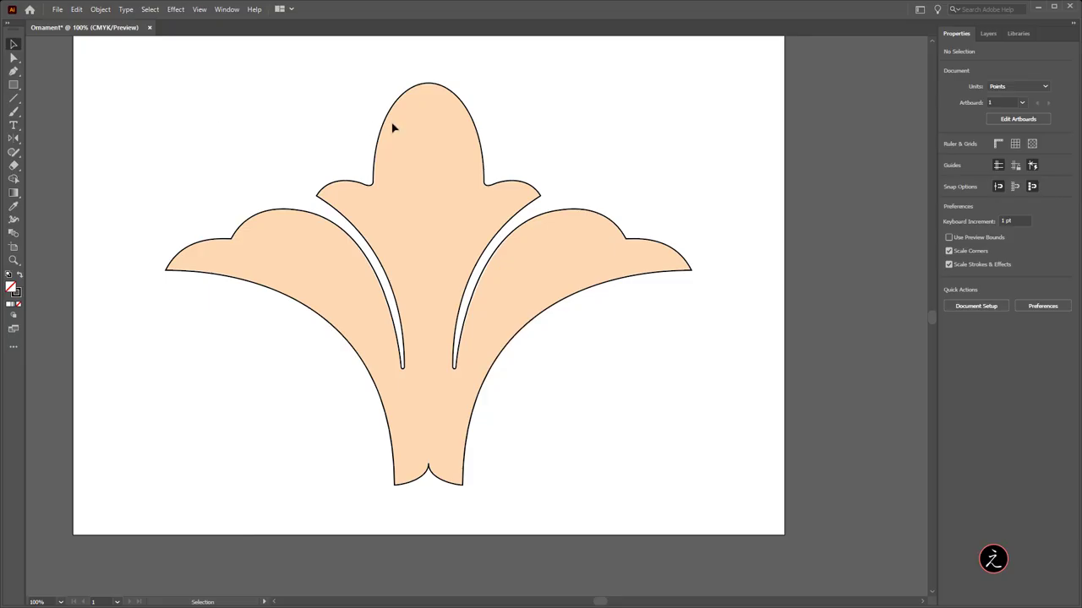
Direct-select the two overlapping end points at the ornament's top, average them, and join them.
left_click(13, 58)
left_click_drag(402, 72, 453, 97)
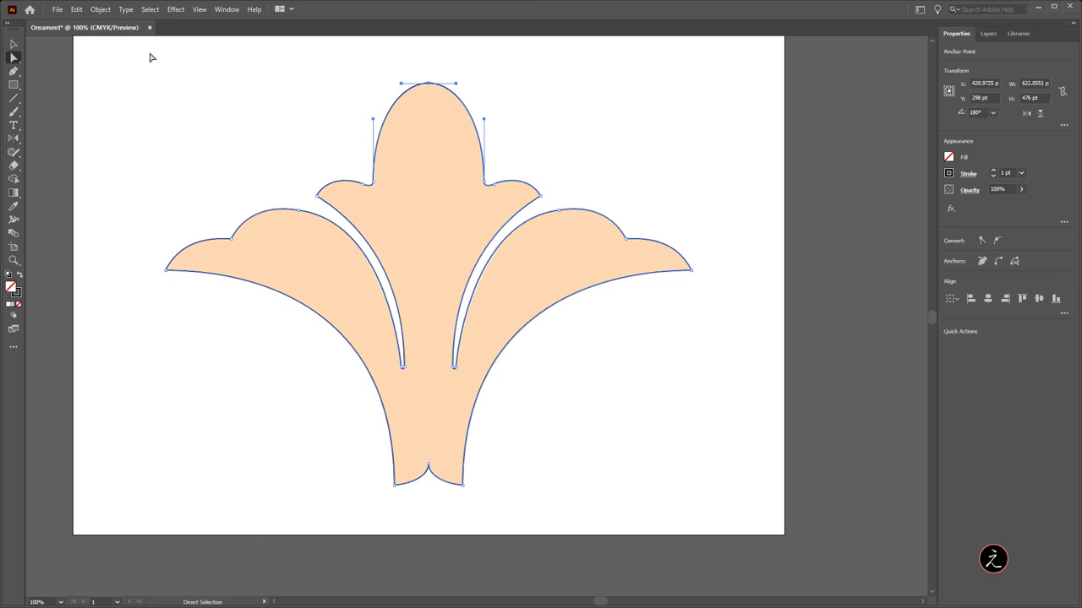
left_click(105, 10)
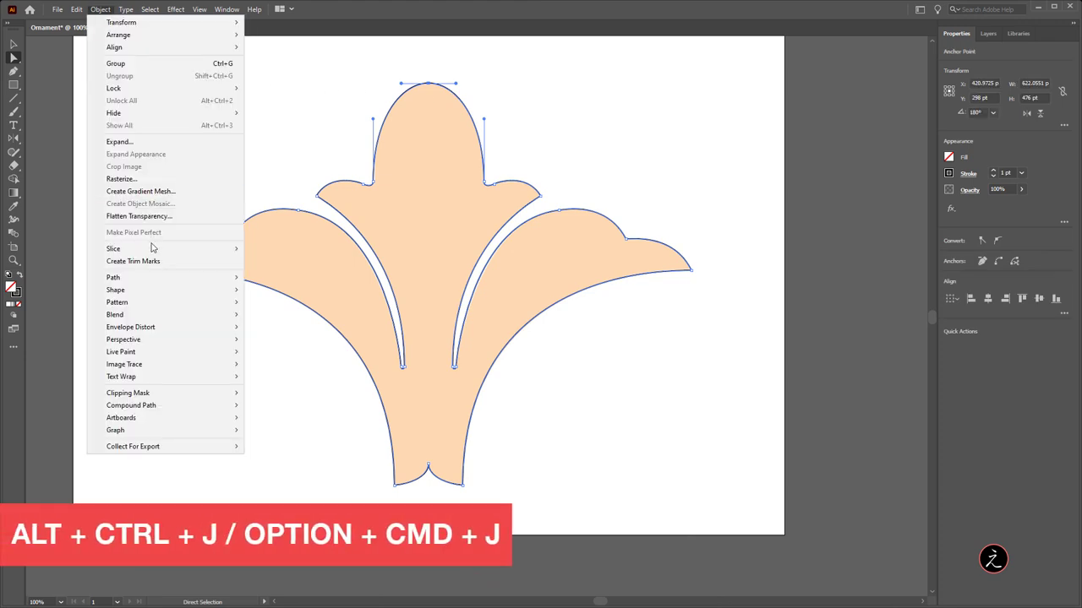
mouse_move(216, 278)
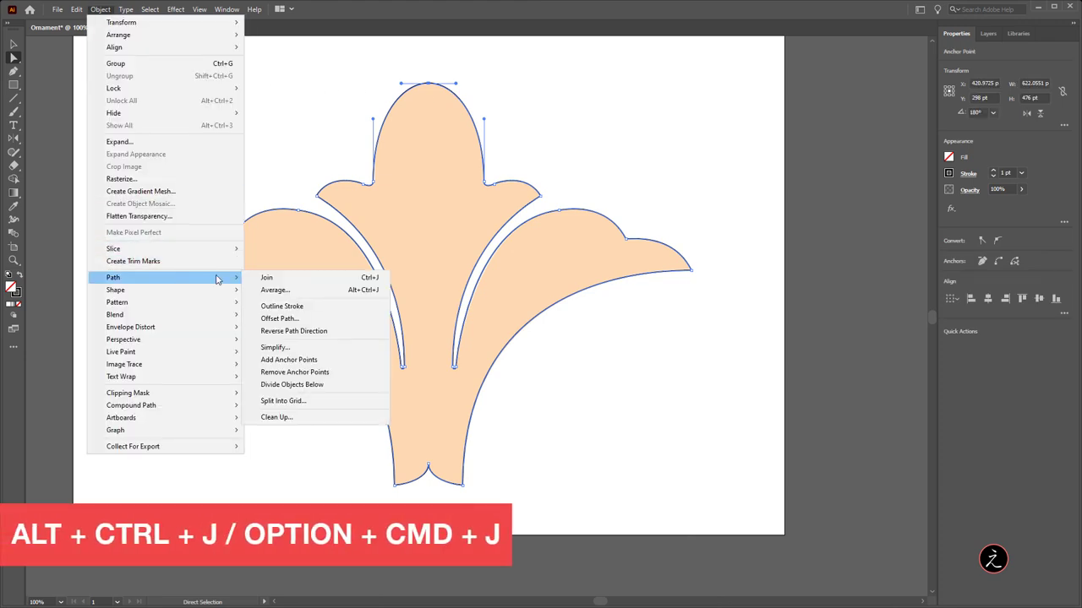
left_click(310, 295)
left_click(523, 346)
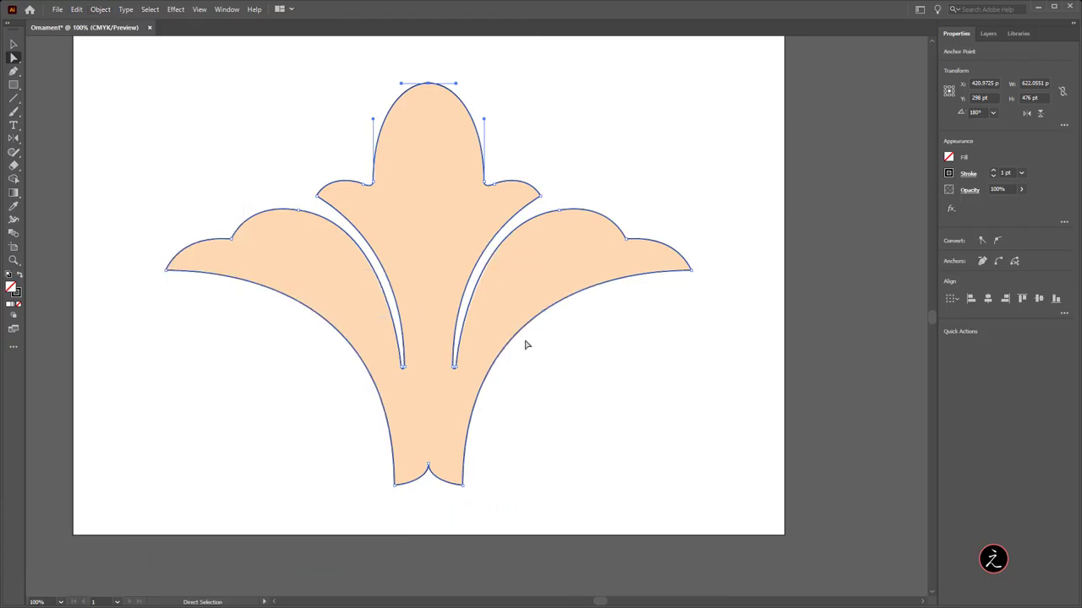
left_click(100, 10)
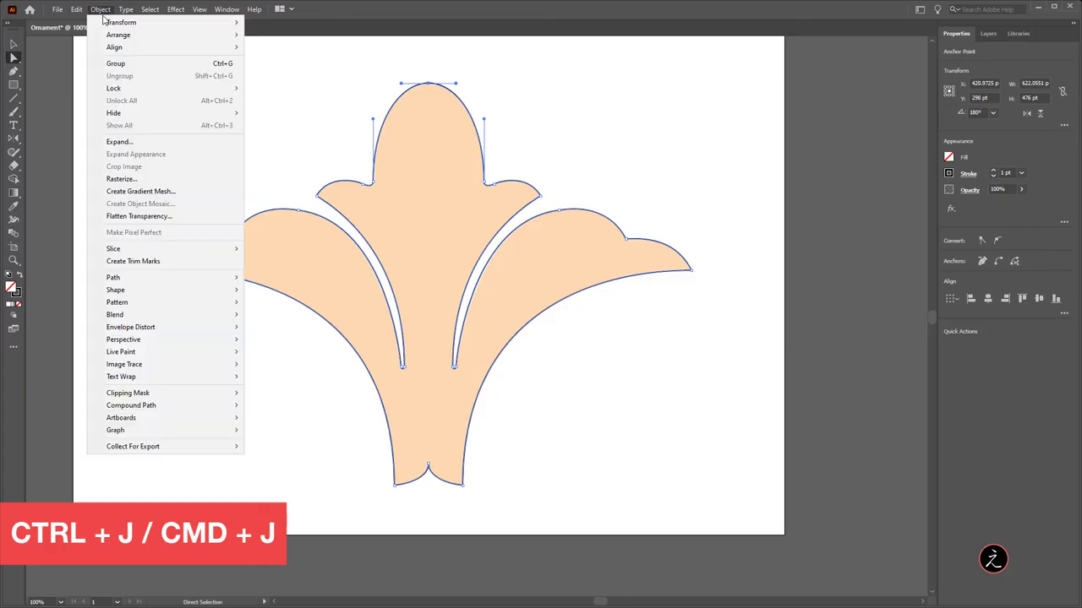
mouse_move(152, 279)
left_click(269, 280)
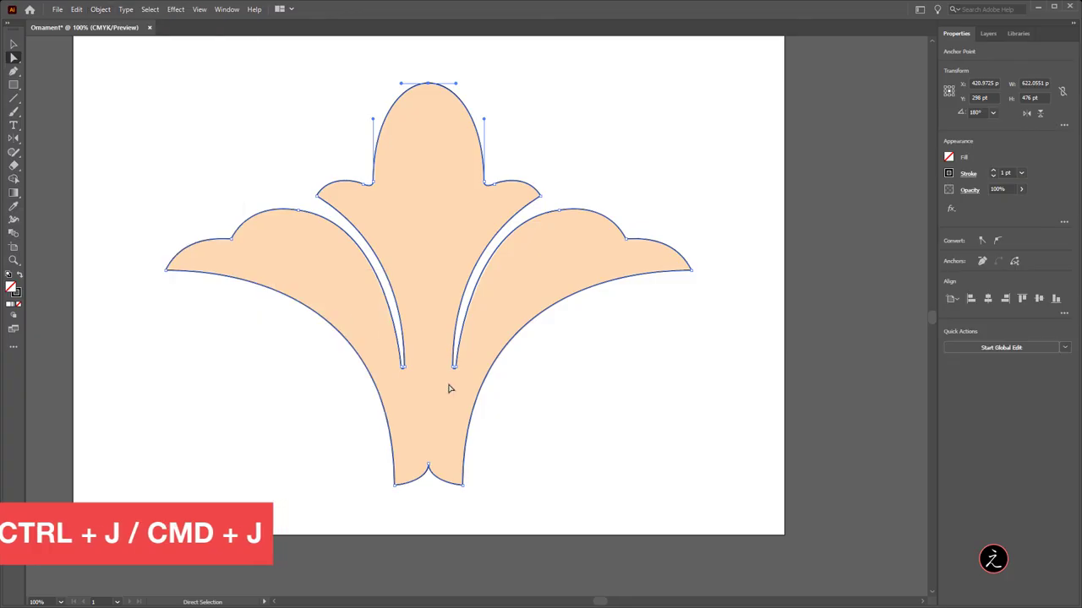
Direct-select the two end points at the ornament's bottom notch, average them, and join them to close the outline.
left_click(439, 473)
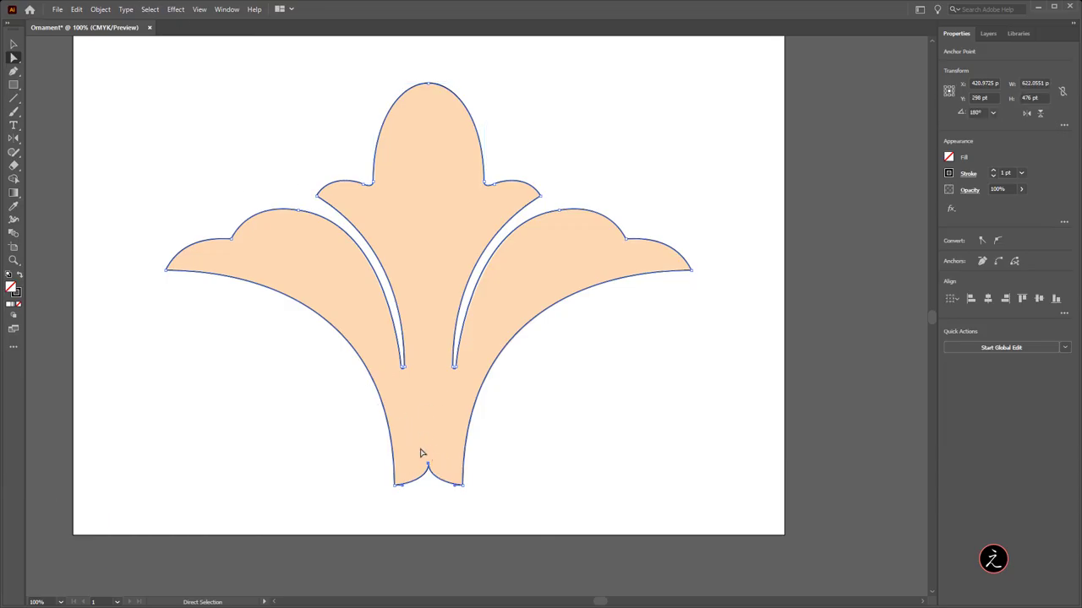
left_click(101, 9)
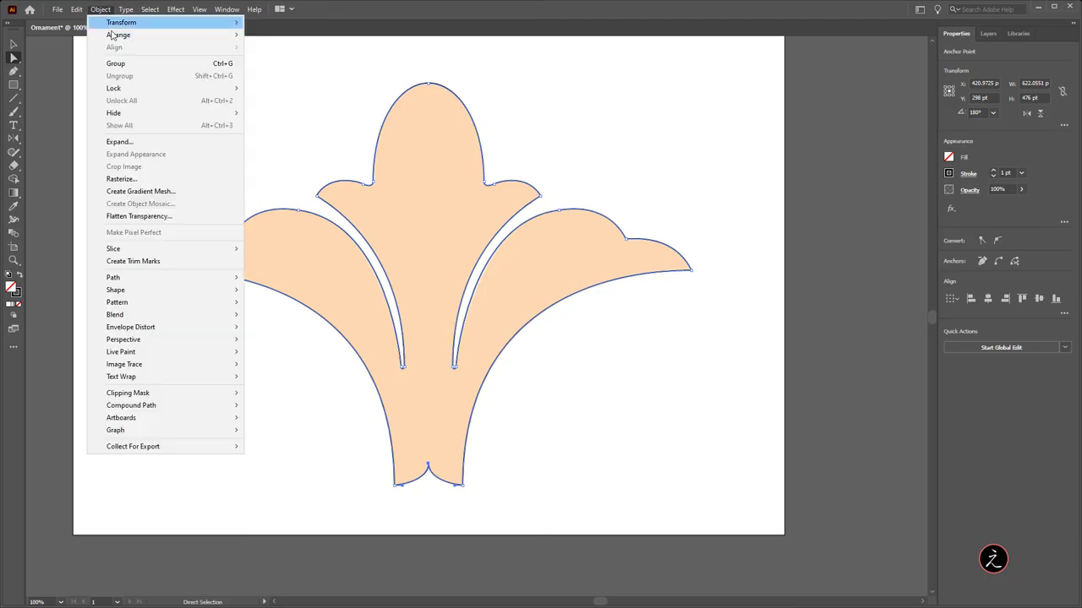
mouse_move(165, 278)
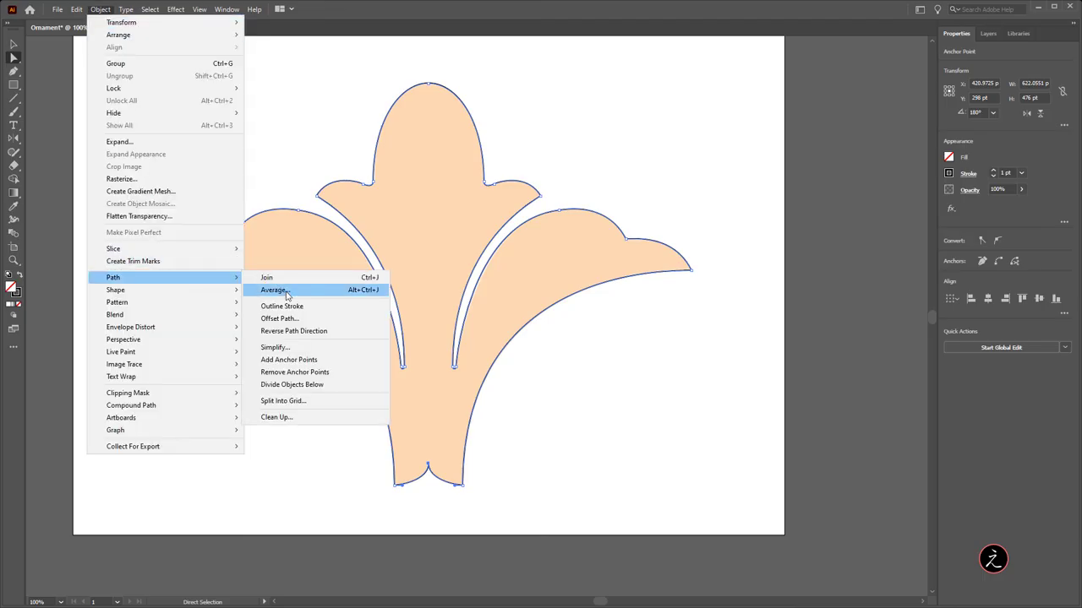
left_click(314, 291)
left_click(516, 344)
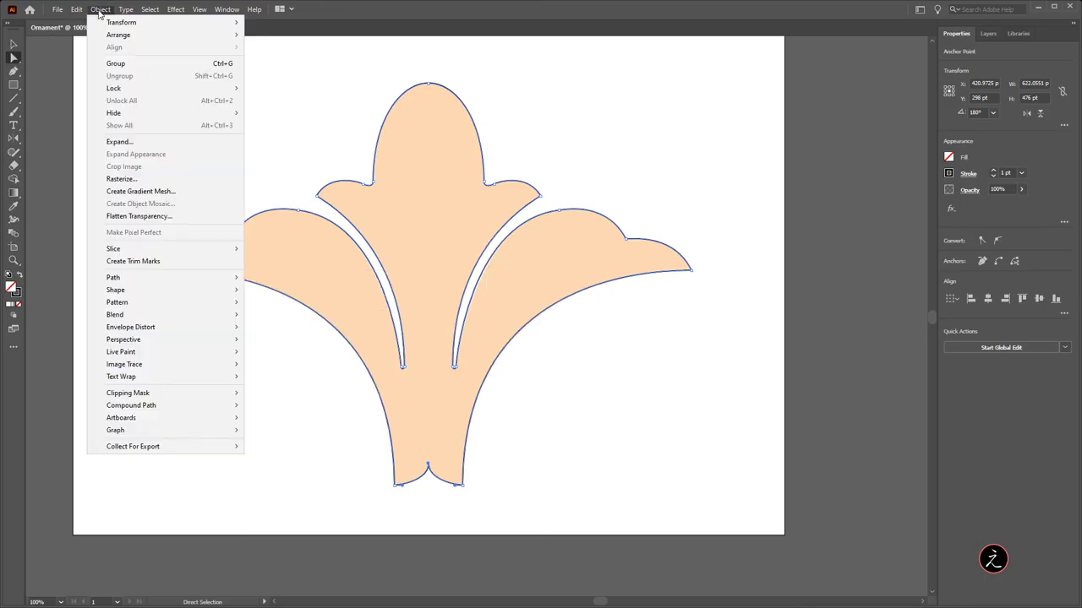
left_click(101, 8)
mouse_move(169, 277)
left_click(266, 278)
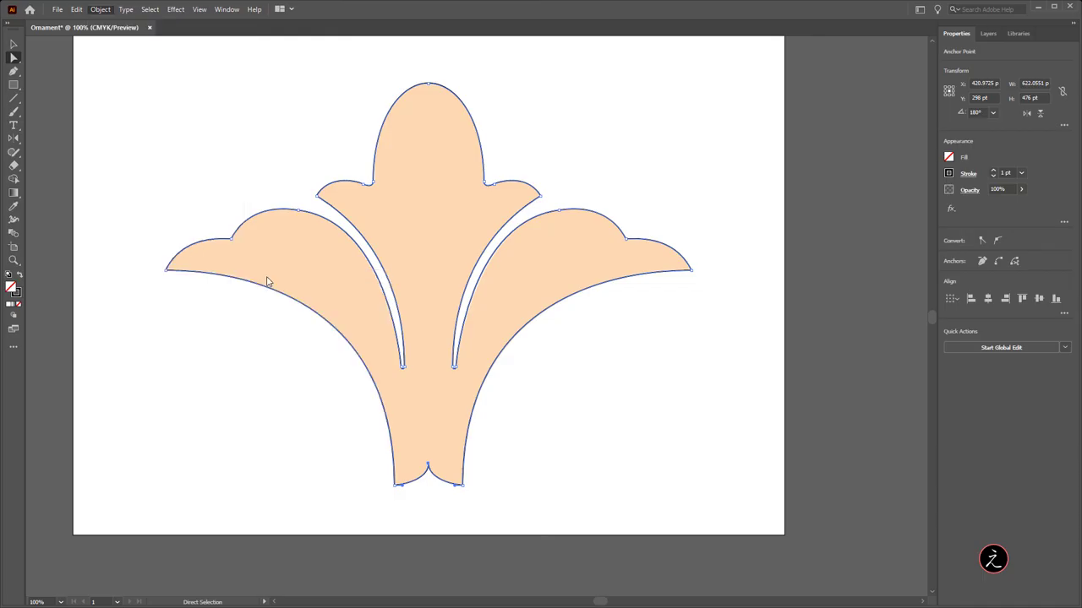
Deselect the outline and hide the Template Ornament.png layer.
left_click(283, 150)
key("v")
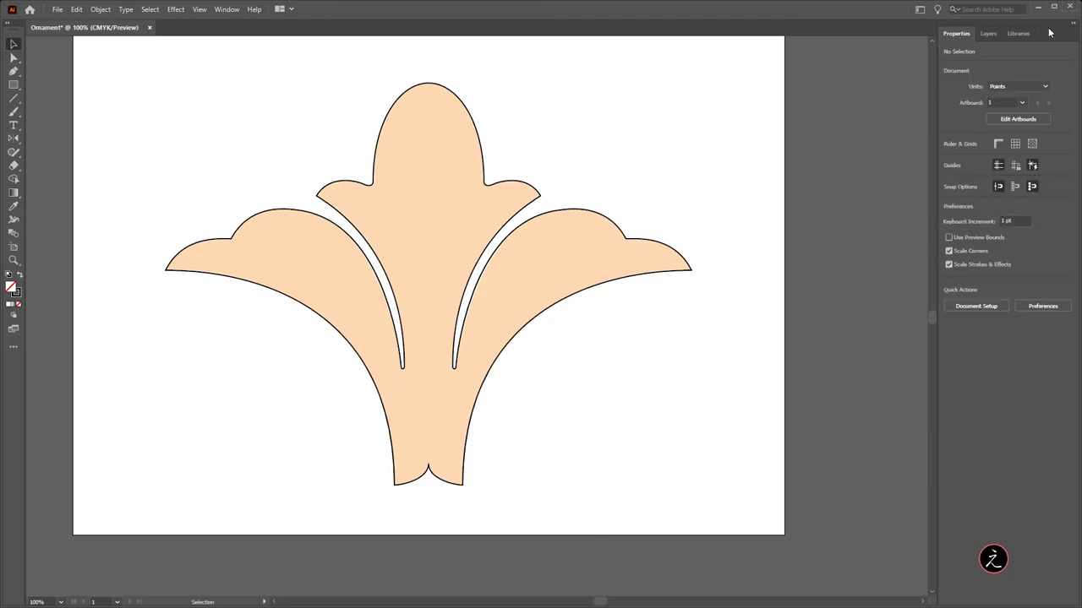
left_click(988, 34)
left_click(896, 81)
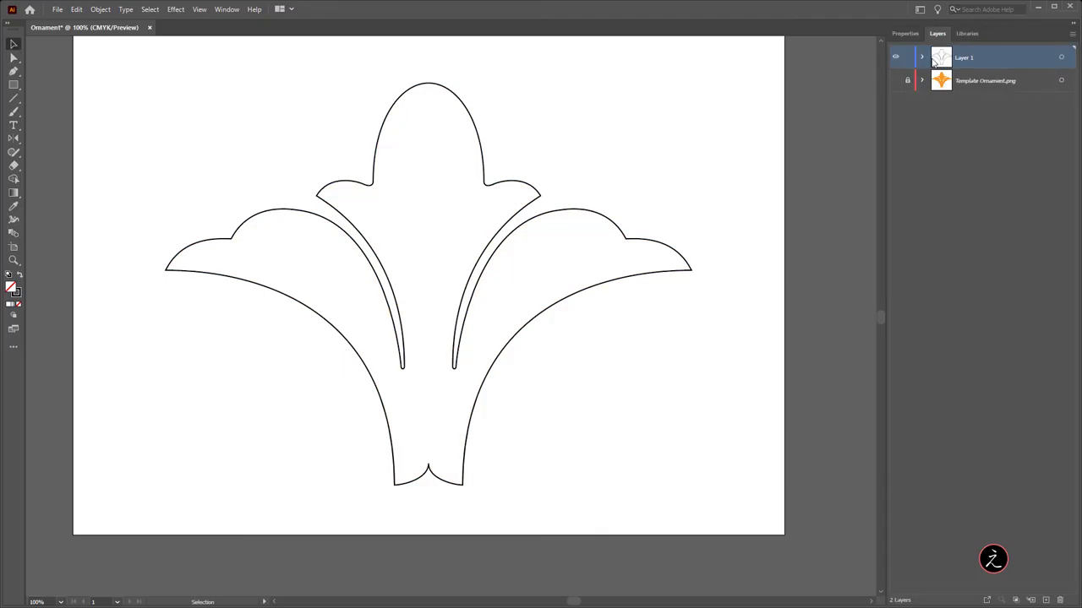
Fill the finished ornament with the orange colour from the Ornament library, remove its stroke, and deselect it.
left_click_drag(338, 95, 418, 152)
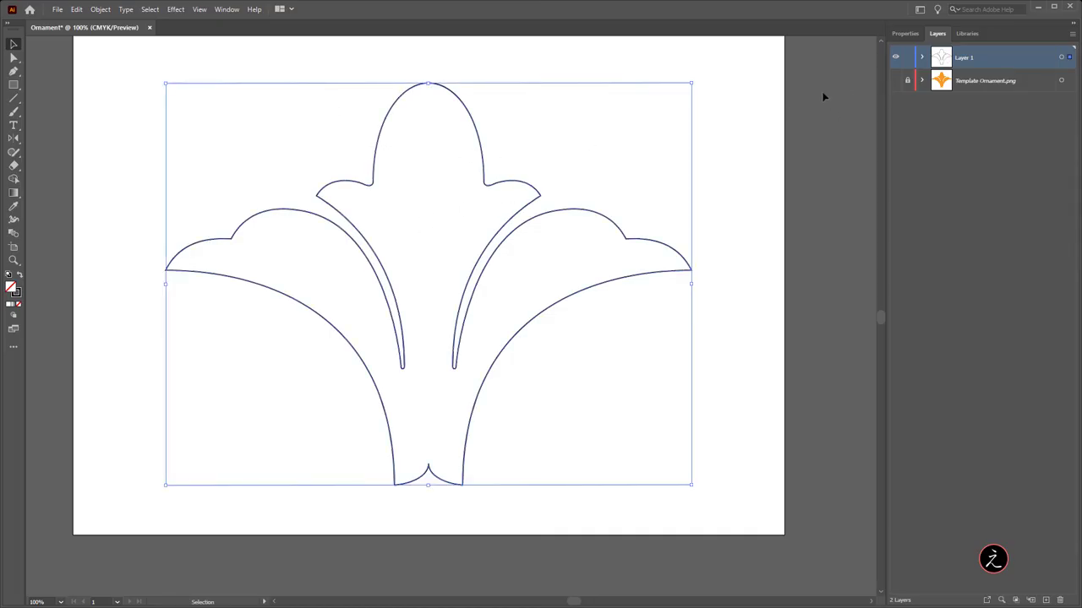
left_click(967, 34)
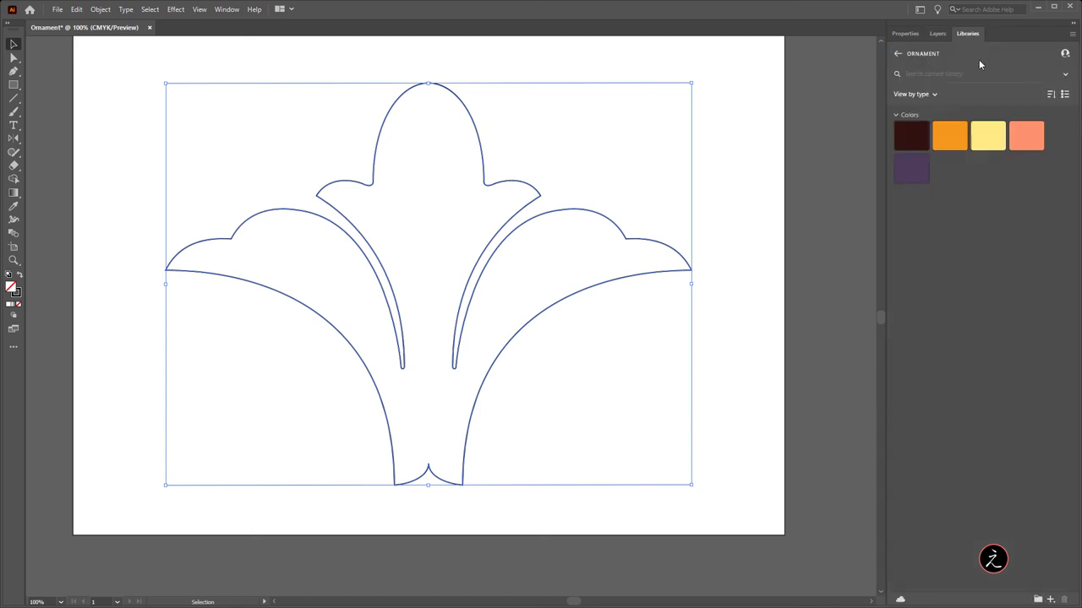
left_click(952, 136)
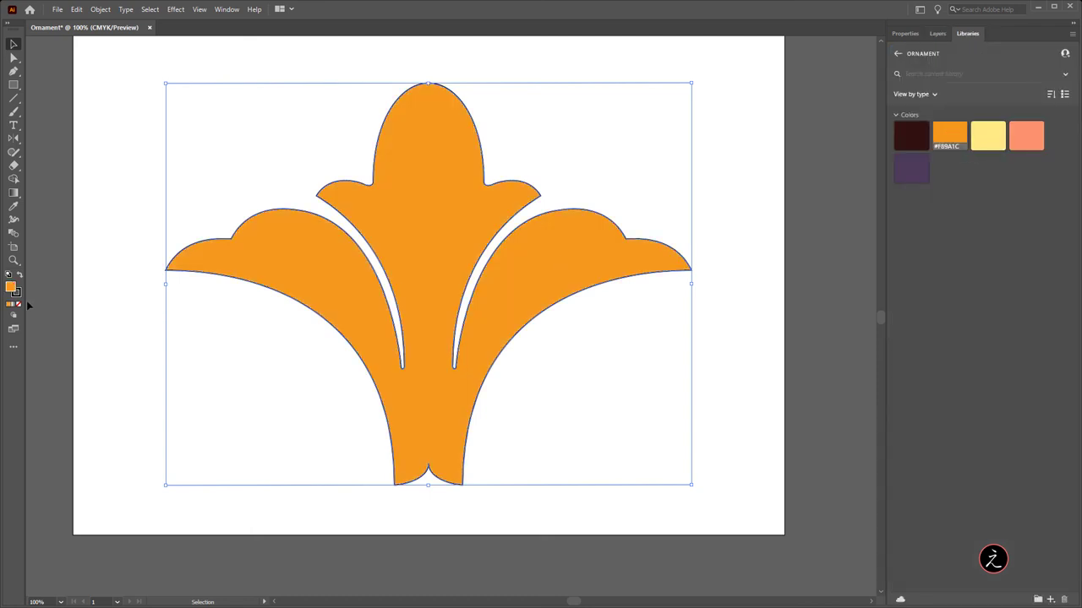
left_click(17, 296)
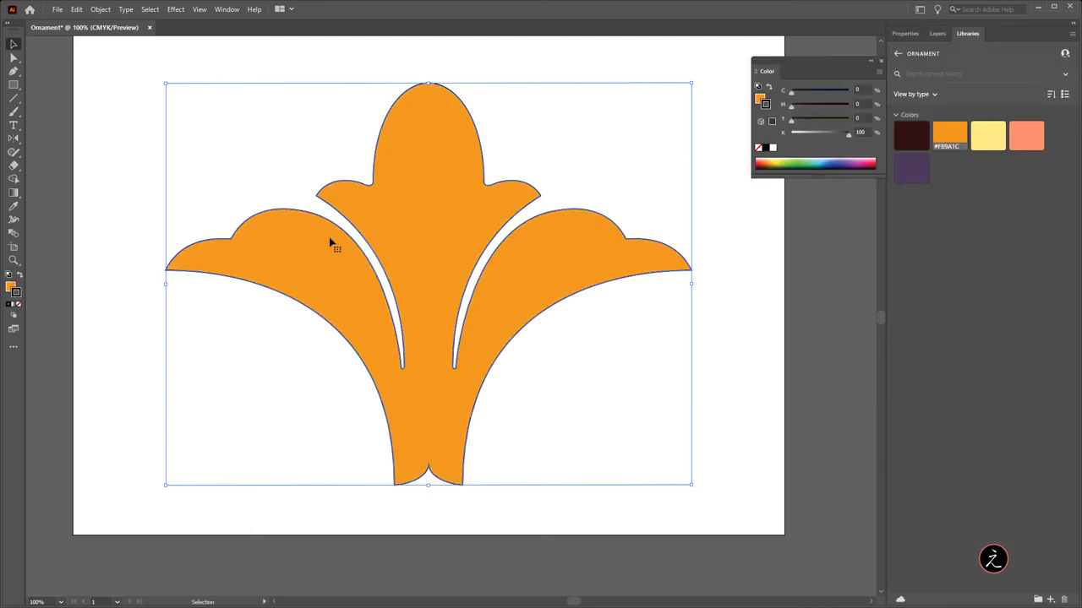
left_click(19, 306)
left_click(135, 170)
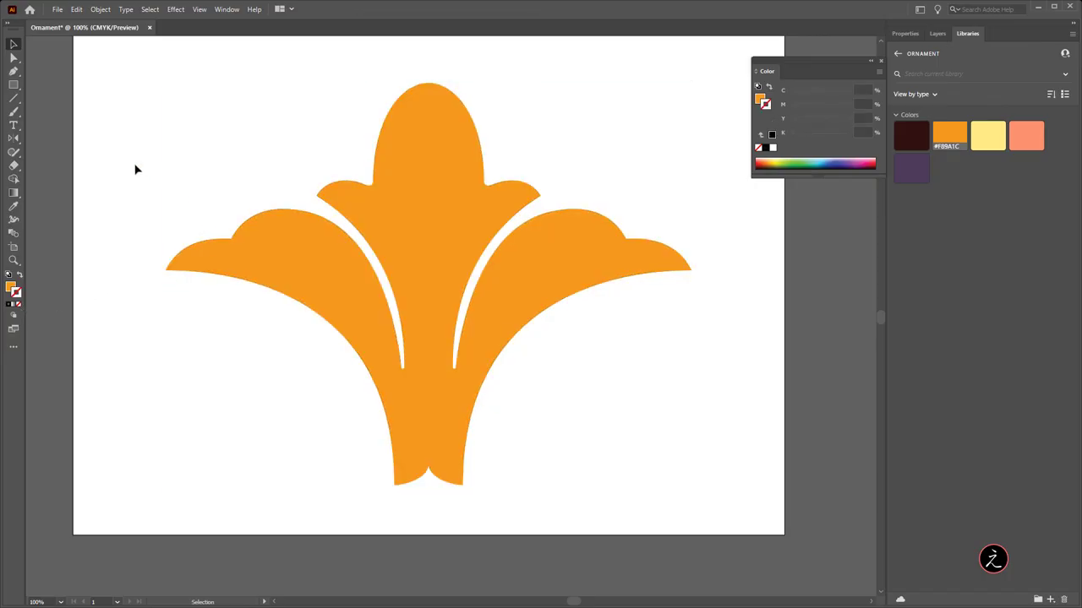
left_click(880, 61)
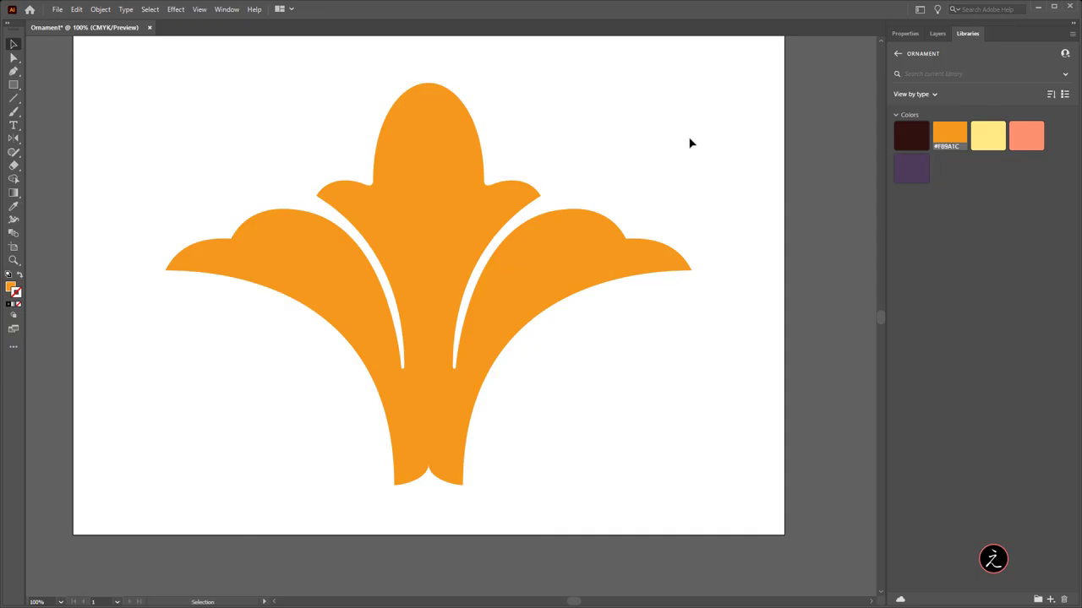
mouse_move(629, 178)
left_mouse_down()
mouse_move(664, 200)
mouse_move(644, 181)
left_mouse_up()
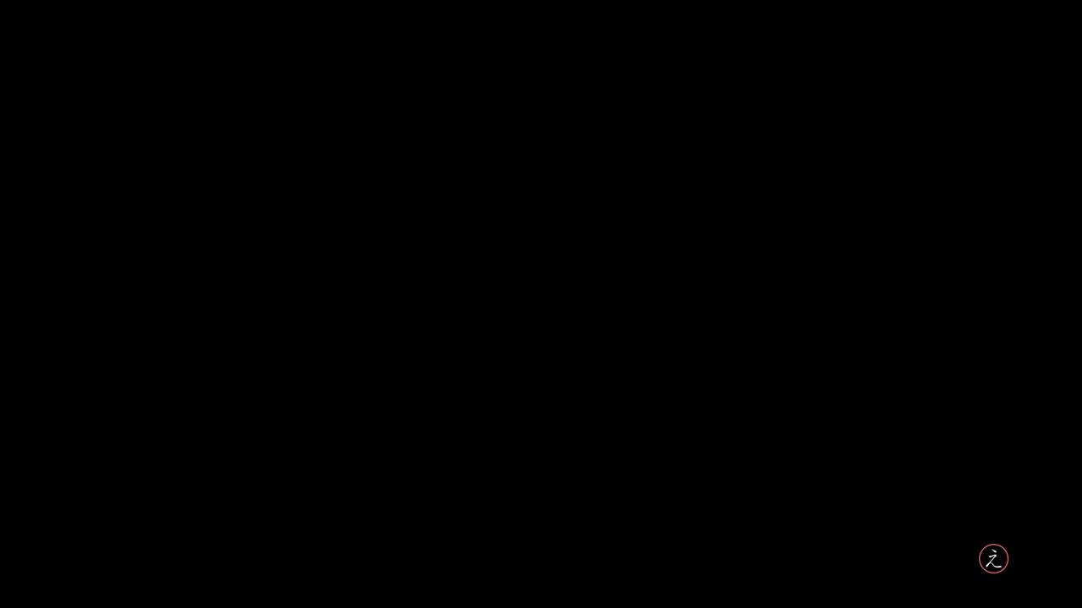